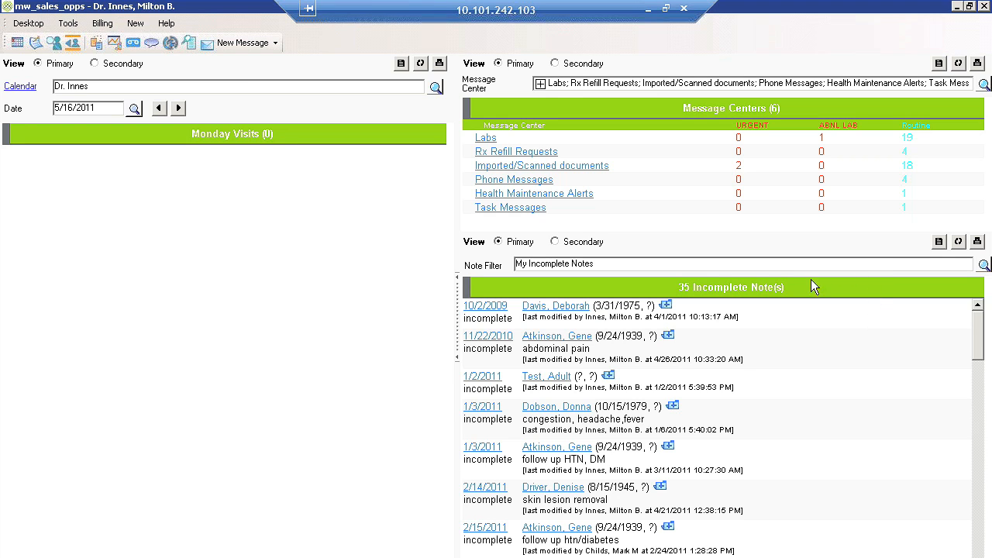
# Open the provider's schedule for 5/16/2011 and switch it to the work-week view
pyautogui.click(20, 88)
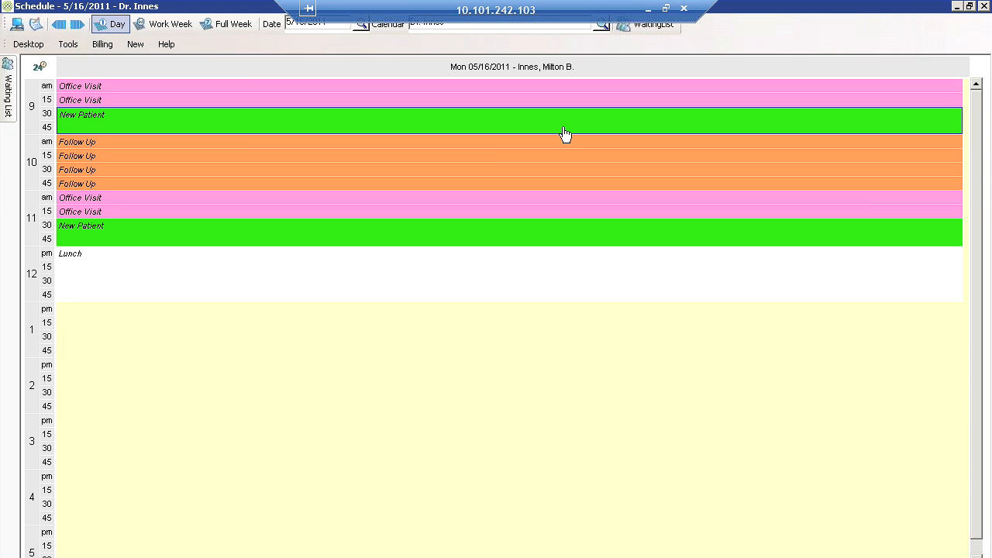
pyautogui.click(541, 87)
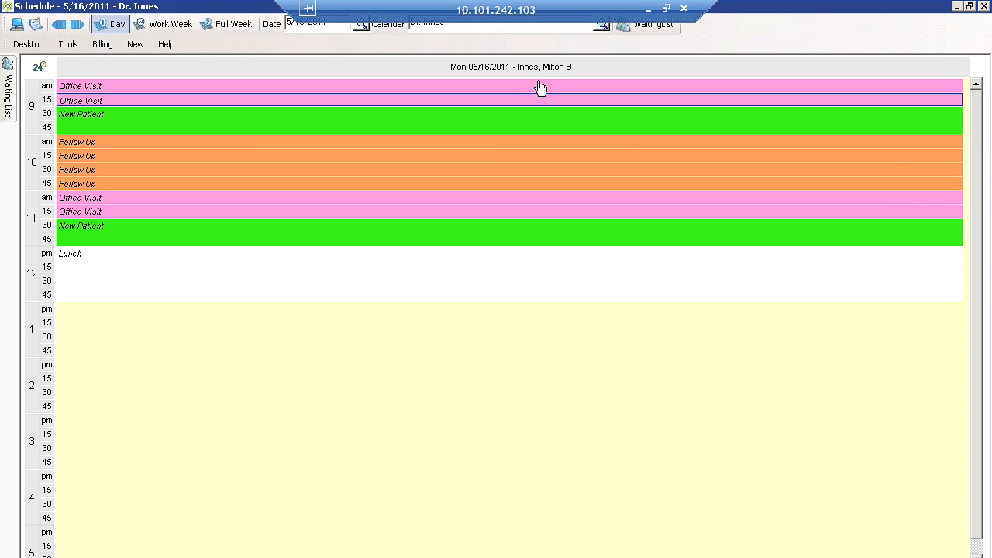
pyautogui.click(499, 214)
pyautogui.click(161, 26)
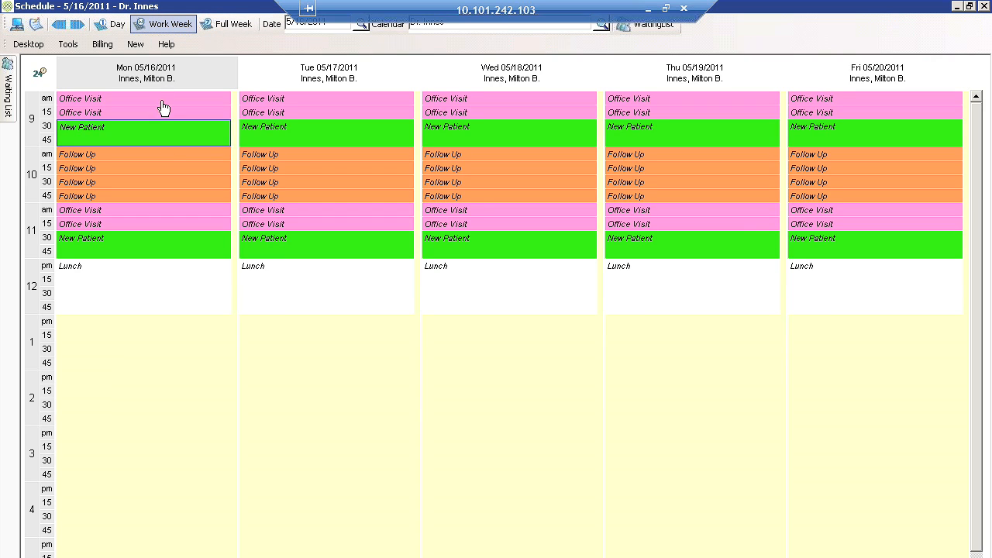
pyautogui.click(163, 115)
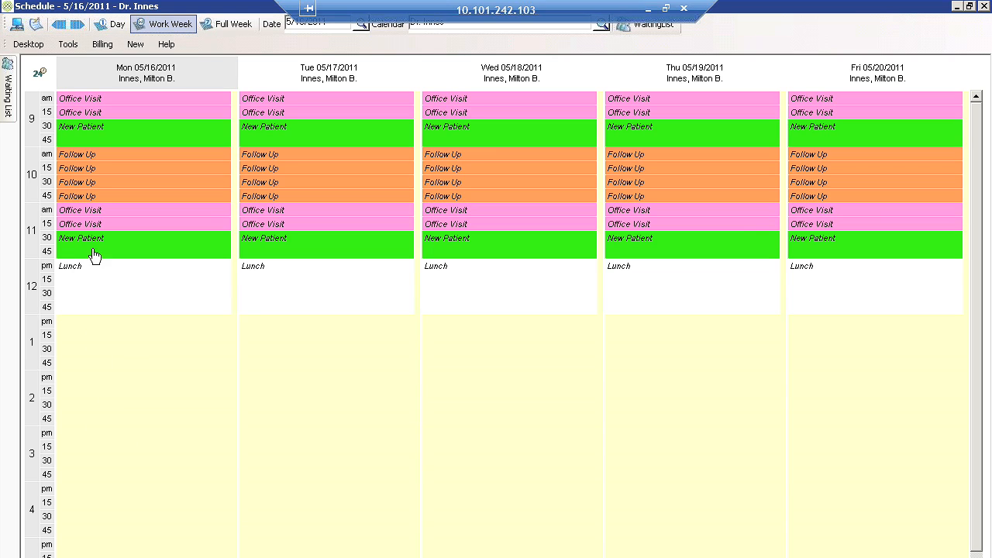
# Book an 11:00 AM Office Visit on Monday 5/16/2011 for an existing patient, with the reason "sore throat"
pyautogui.doubleClick(100, 213)
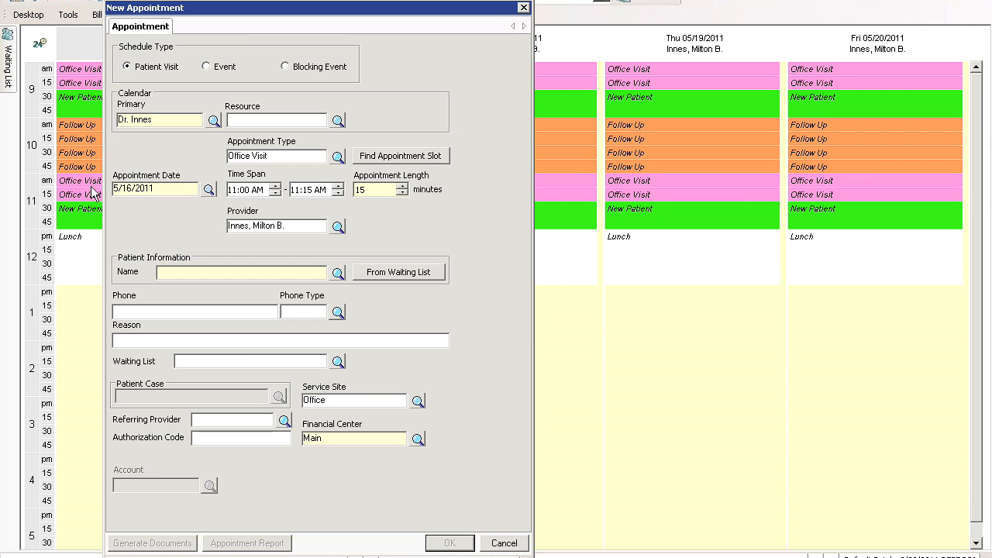
pyautogui.click(338, 274)
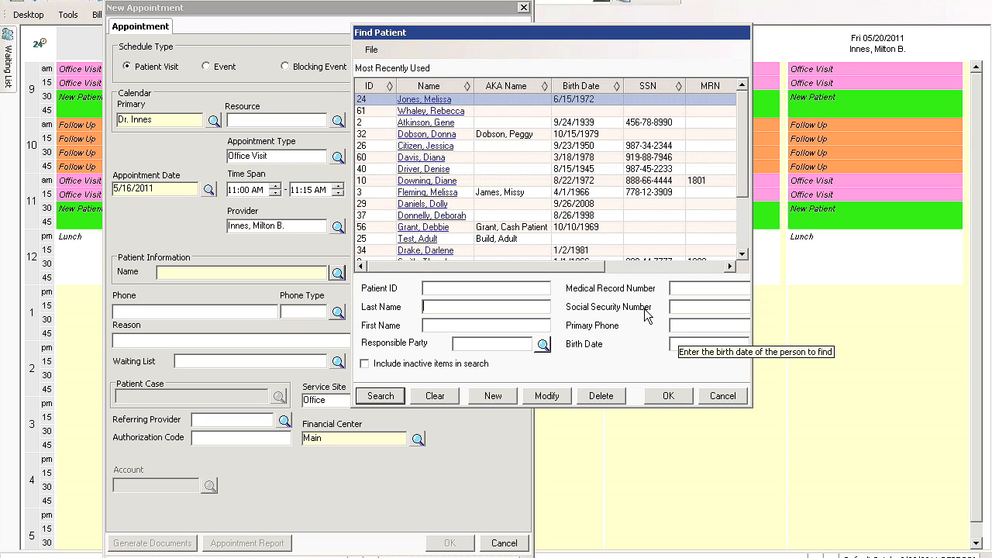
pyautogui.doubleClick(437, 135)
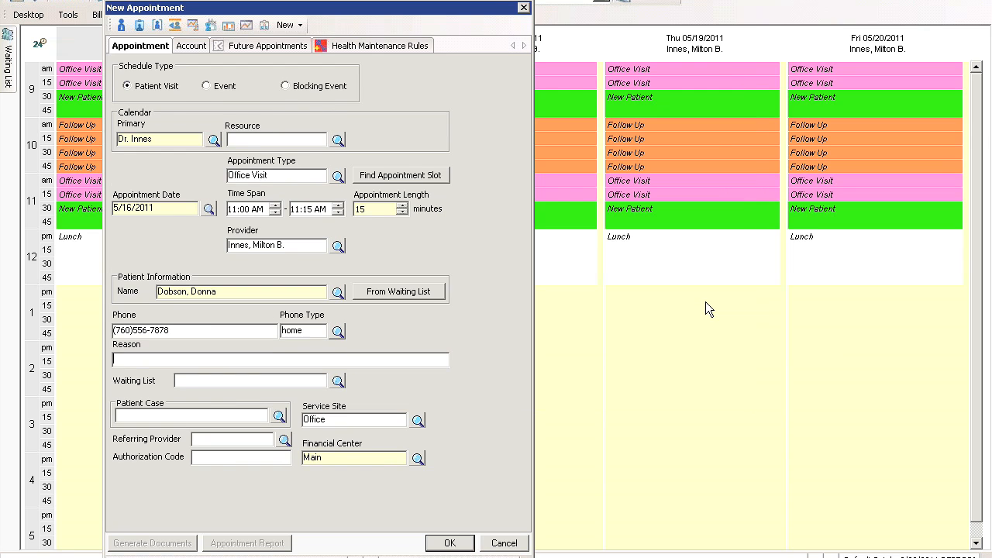
pyautogui.write('sore throat')
pyautogui.click(449, 542)
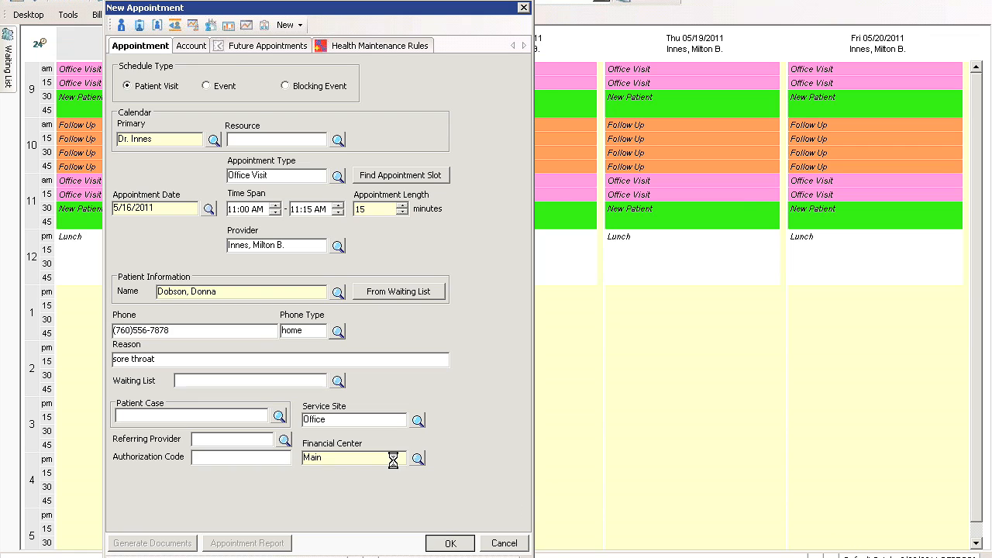
# Open the 11:00 AM appointment from the Monday visits list and set its status to Checked In
pyautogui.moveTo(112, 186)
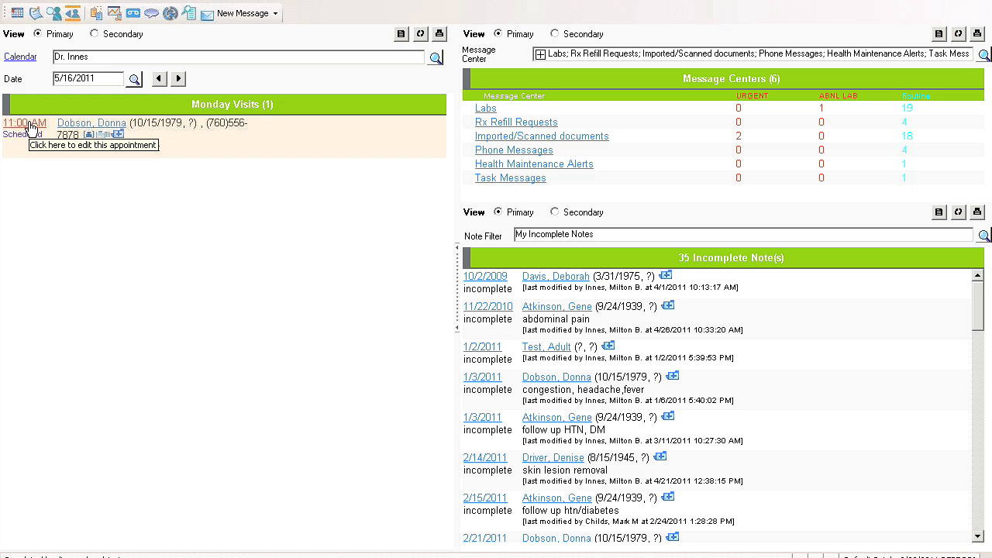
pyautogui.click(31, 127)
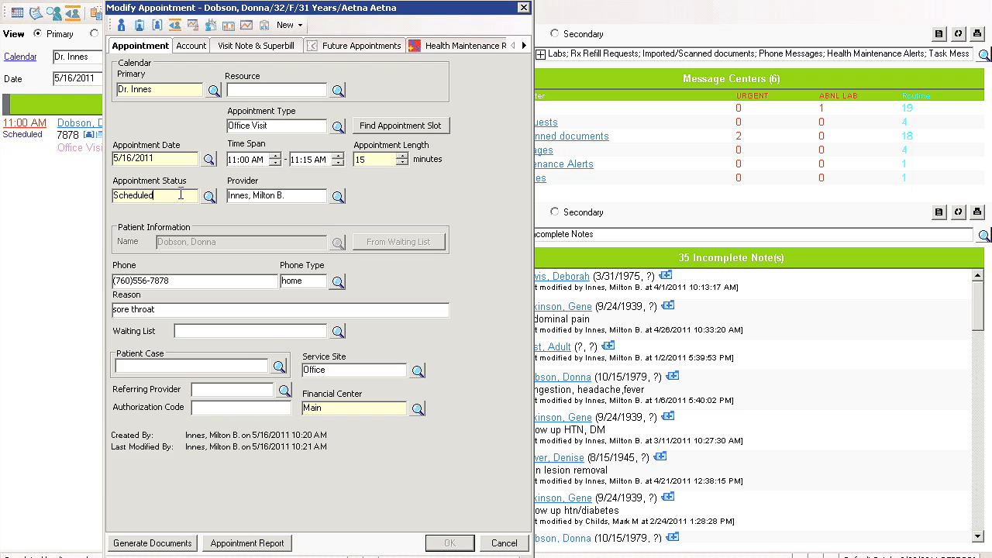
pyautogui.write('ch')
pyautogui.press('Tab')
# Record a visit payment of 20.00 by Check with reference 4567 on the appointment's account
pyautogui.click(188, 46)
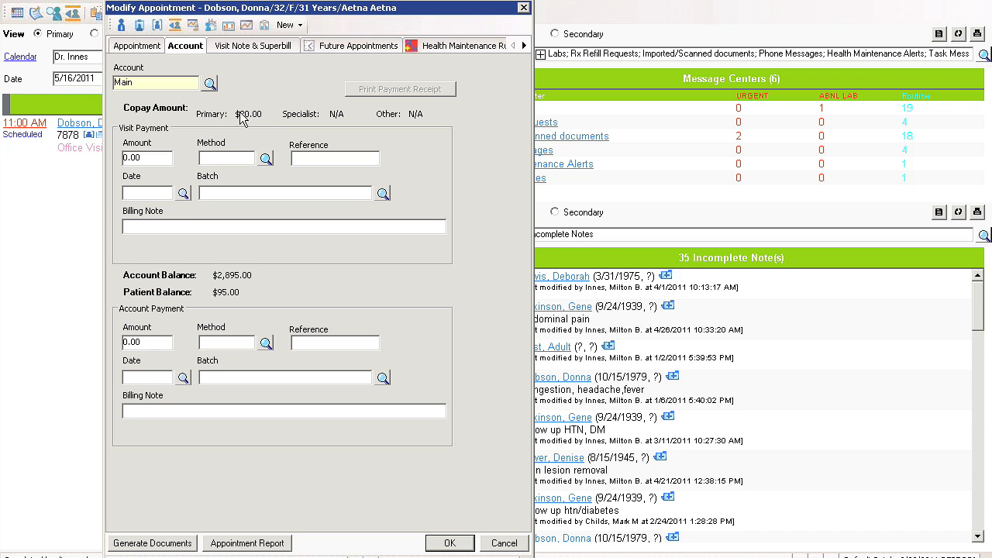
pyautogui.moveTo(154, 158); pyautogui.dragTo(93, 159)
pyautogui.write('20.00')
pyautogui.press('Tab')
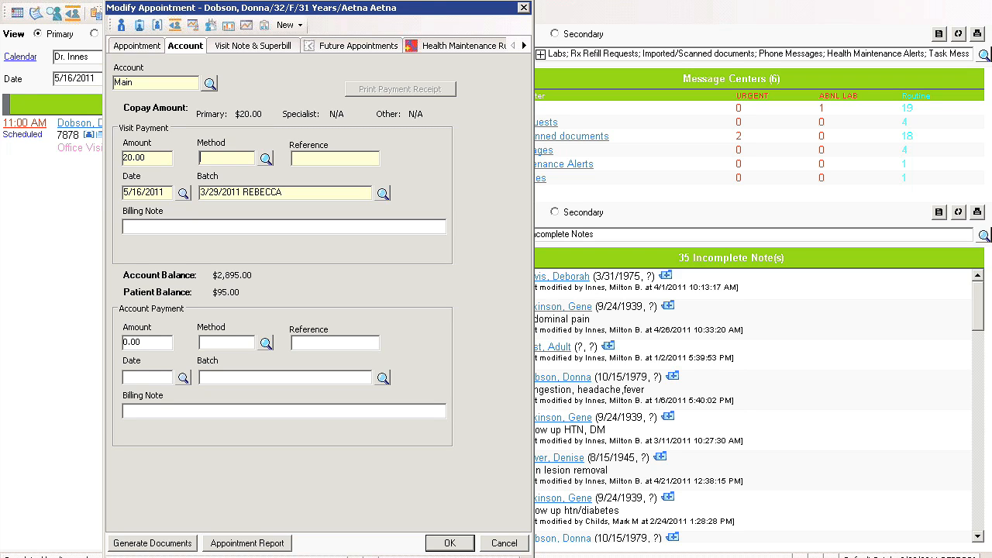
pyautogui.write('Check')
pyautogui.press('Tab')
pyautogui.write('4567')
pyautogui.press('Tab')
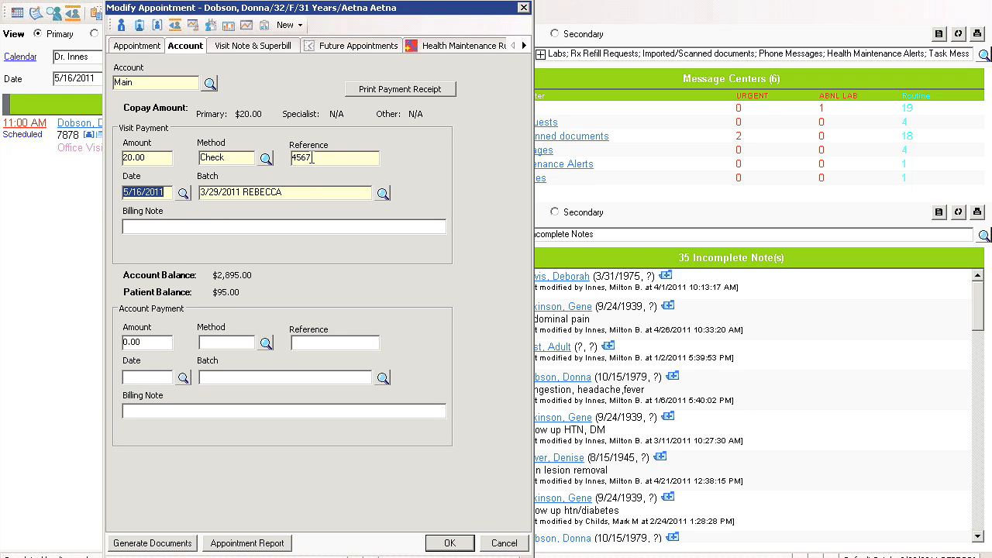
# Review the patient's demographic summary and save the appointment's check-in and payment changes
pyautogui.click(121, 27)
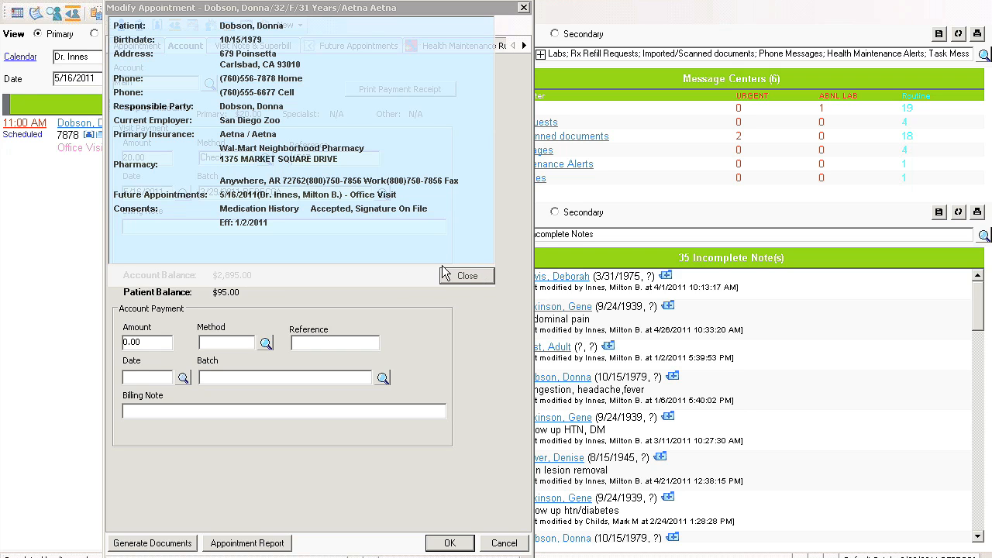
pyautogui.click(465, 277)
pyautogui.click(450, 543)
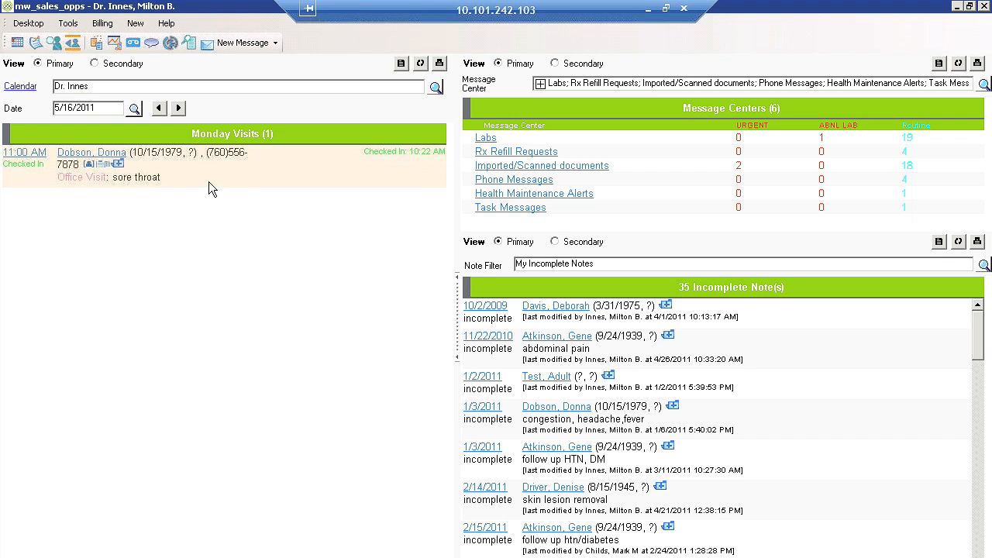
# Create the visit note for the 11:00 AM patient and add sore throat from Ears/Nose/Throat/Neck as the chief complaint
pyautogui.click(98, 166)
pyautogui.click(341, 415)
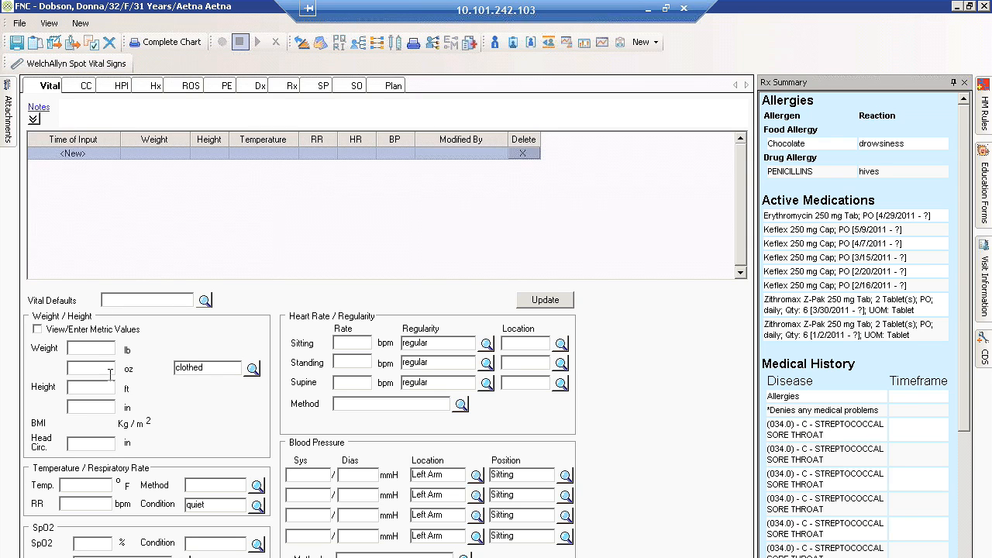
pyautogui.click(81, 88)
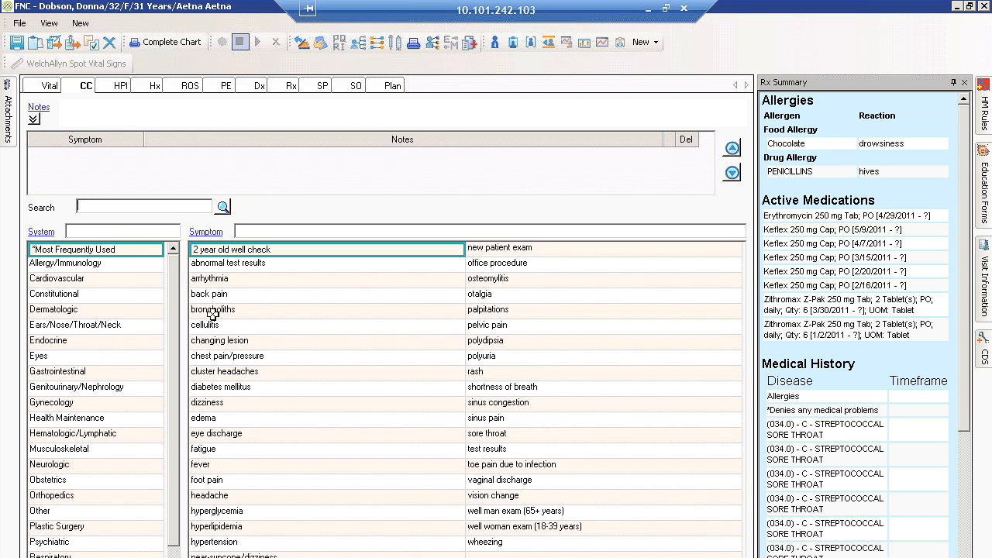
pyautogui.click(138, 326)
pyautogui.click(534, 529)
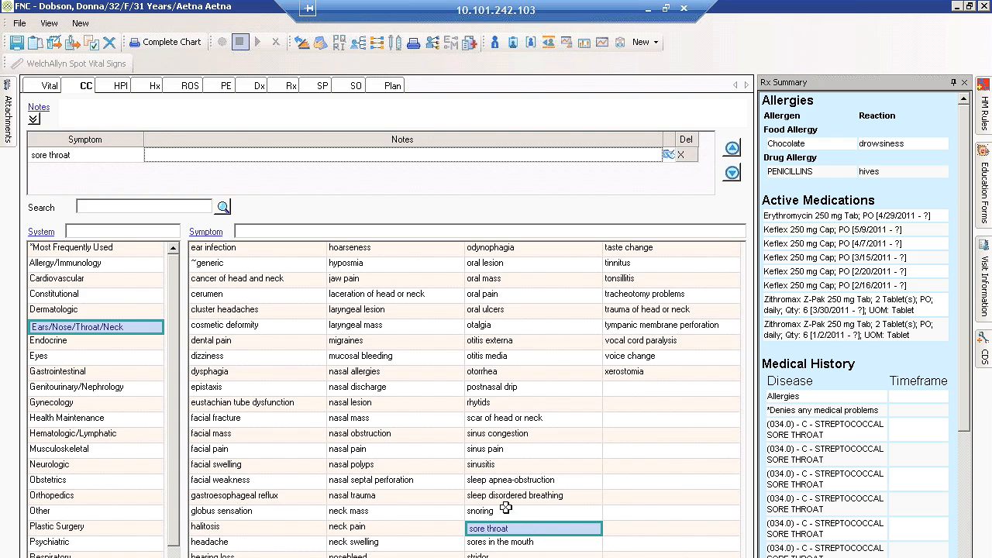
# Move sore throat up and back down in the chief complaint symptom list editor and save the provider's ordering
pyautogui.click(206, 232)
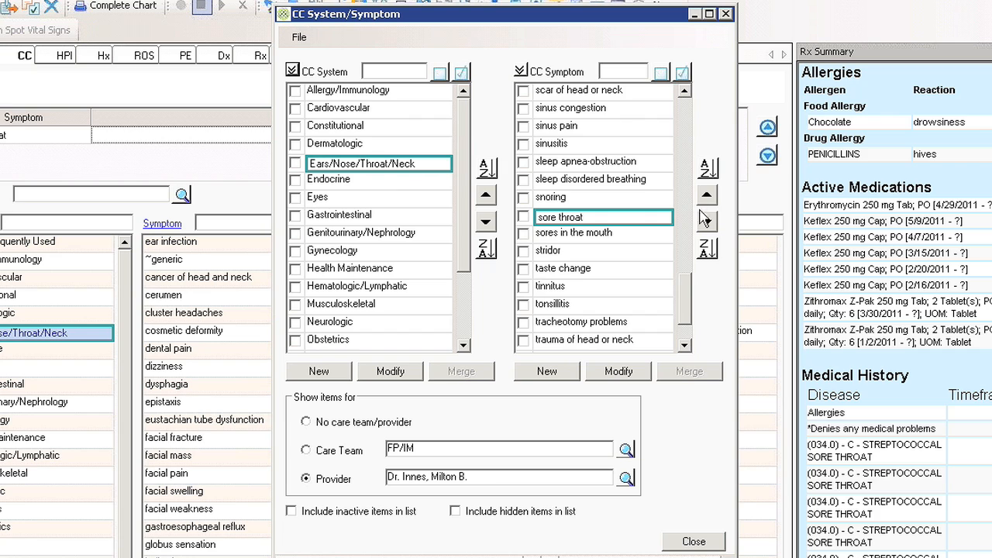
pyautogui.click(707, 194)
pyautogui.click(707, 223)
pyautogui.click(505, 482)
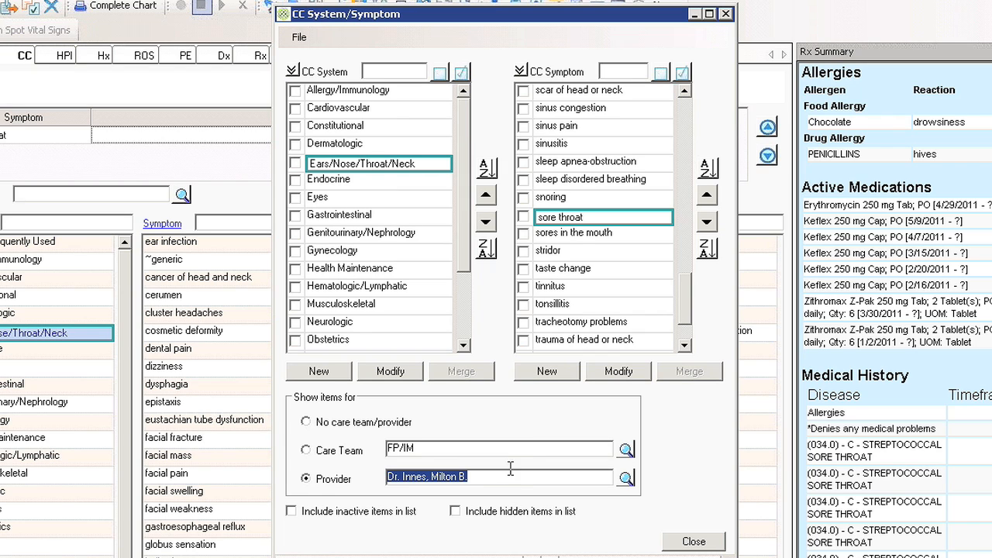
pyautogui.click(501, 448)
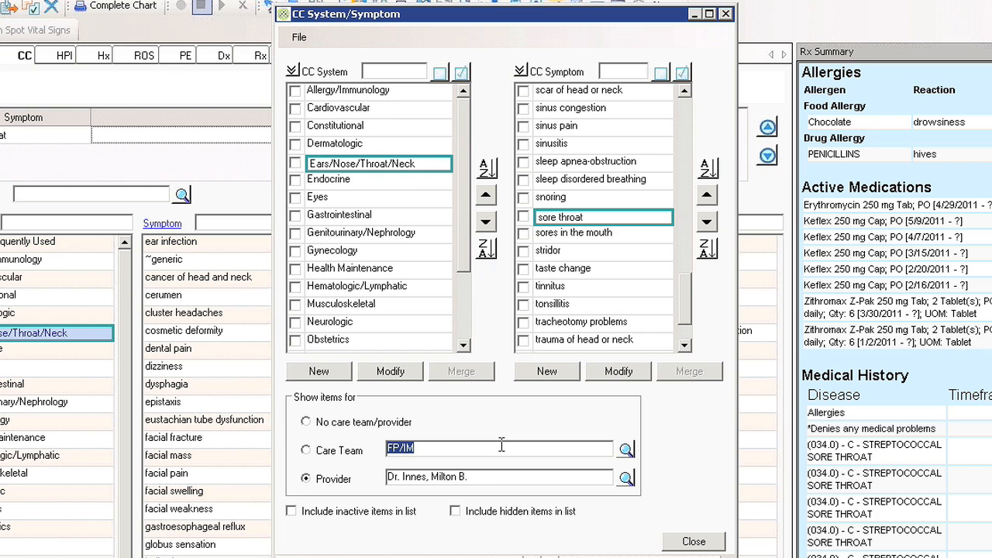
pyautogui.click(692, 541)
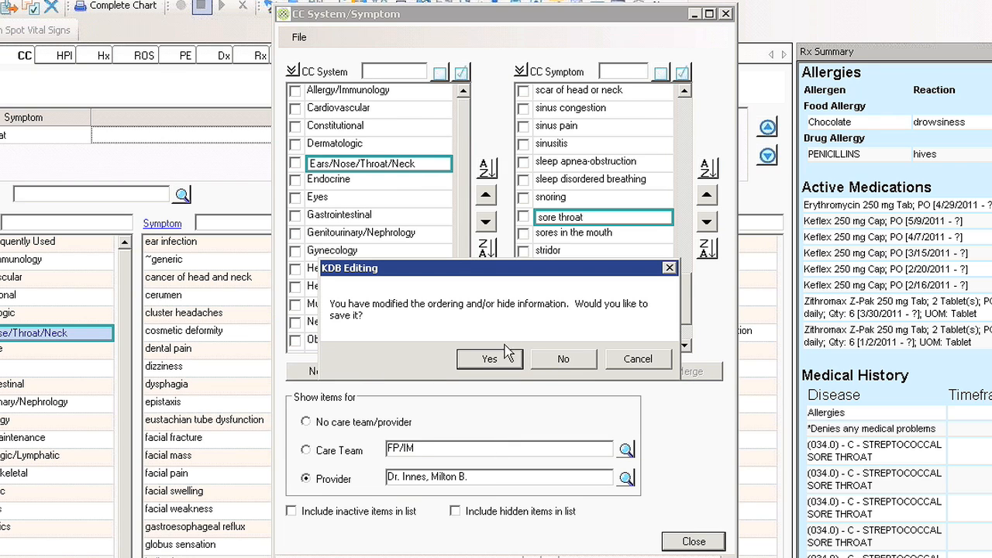
pyautogui.click(489, 359)
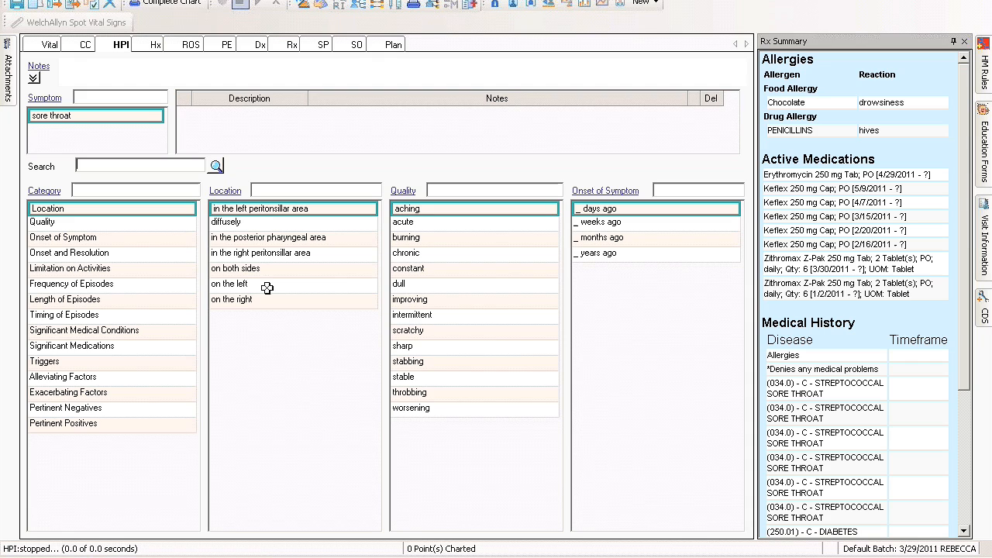
# Chart the sore throat's HPI with location on both sides, quality scratchy and sharp, and onset 3 days ago
pyautogui.click(303, 268)
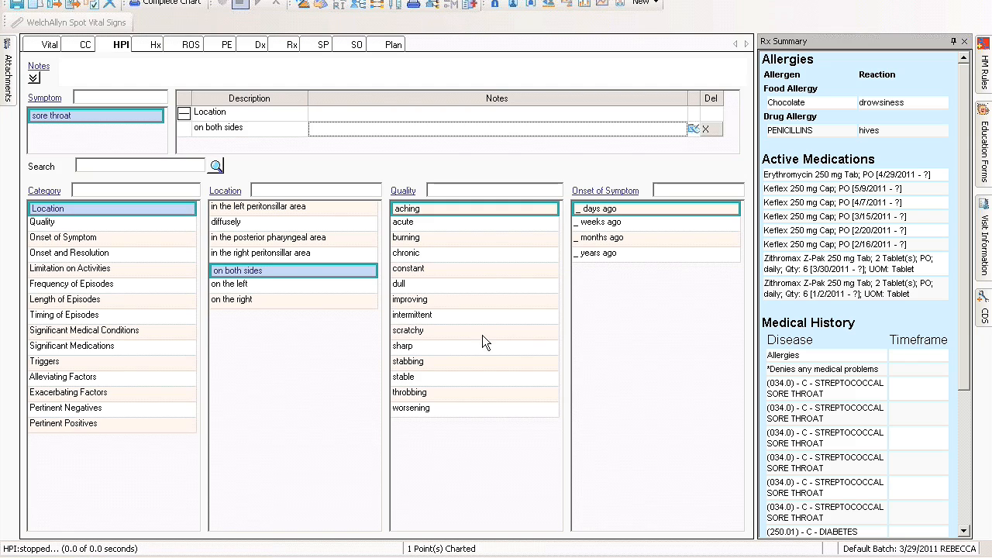
pyautogui.click(482, 334)
pyautogui.click(485, 346)
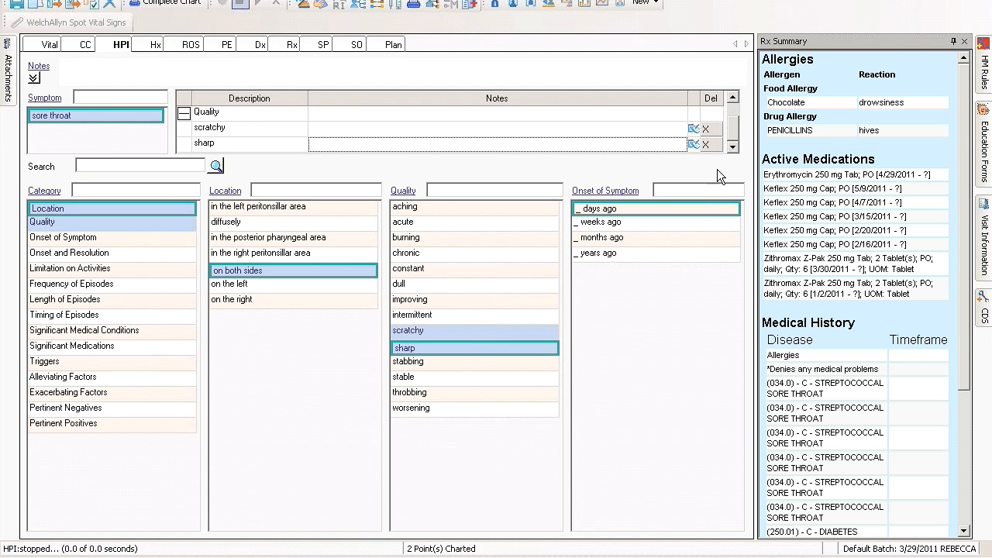
pyautogui.click(687, 209)
pyautogui.write('3 days ago')
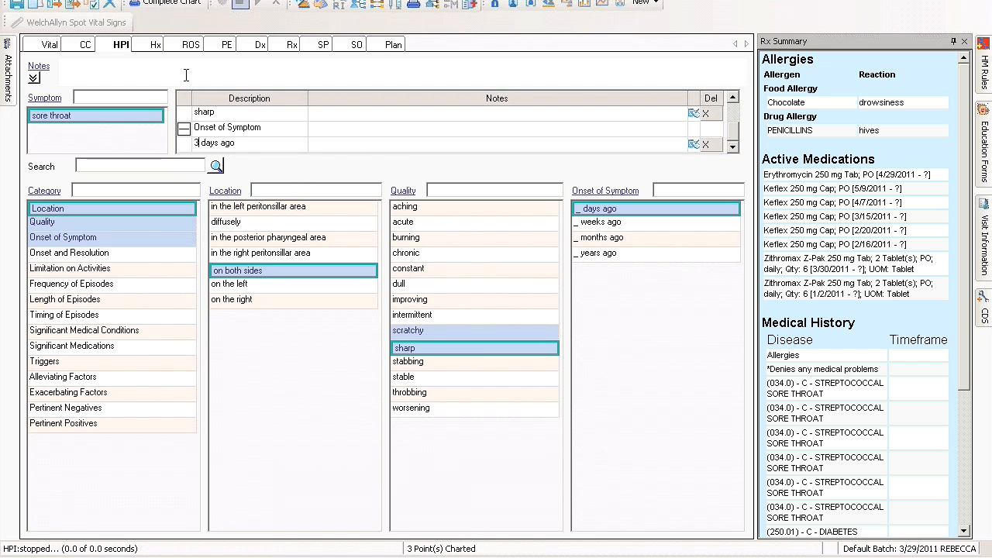
# Mark the patient's Medical, Surgical, Family and Social History as reviewed in the note's history section
pyautogui.click(152, 45)
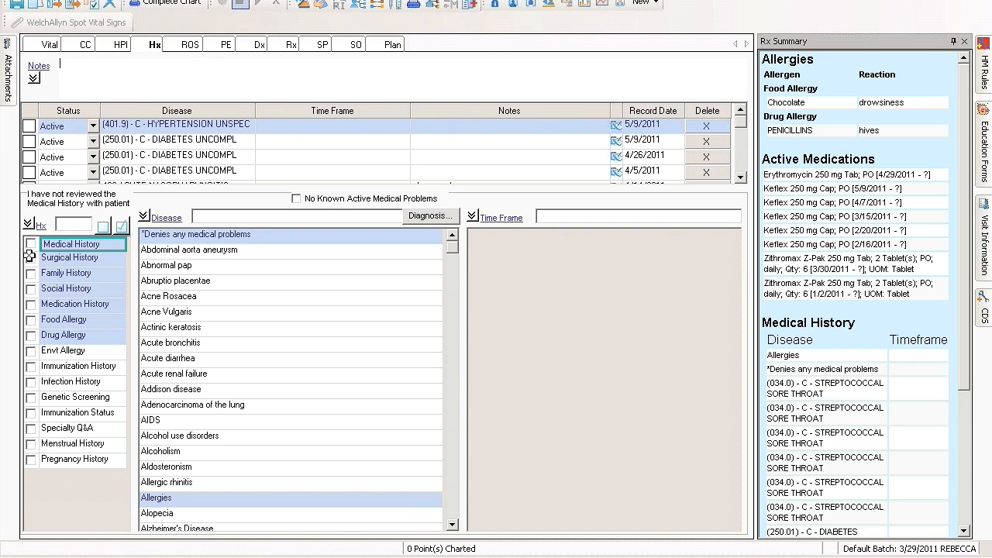
pyautogui.click(31, 245)
pyautogui.click(34, 259)
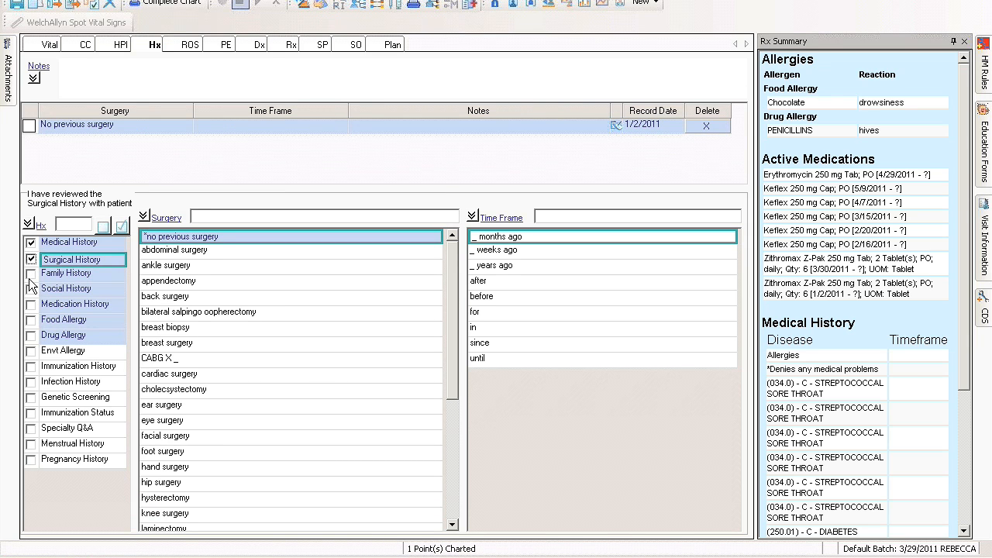
pyautogui.click(46, 276)
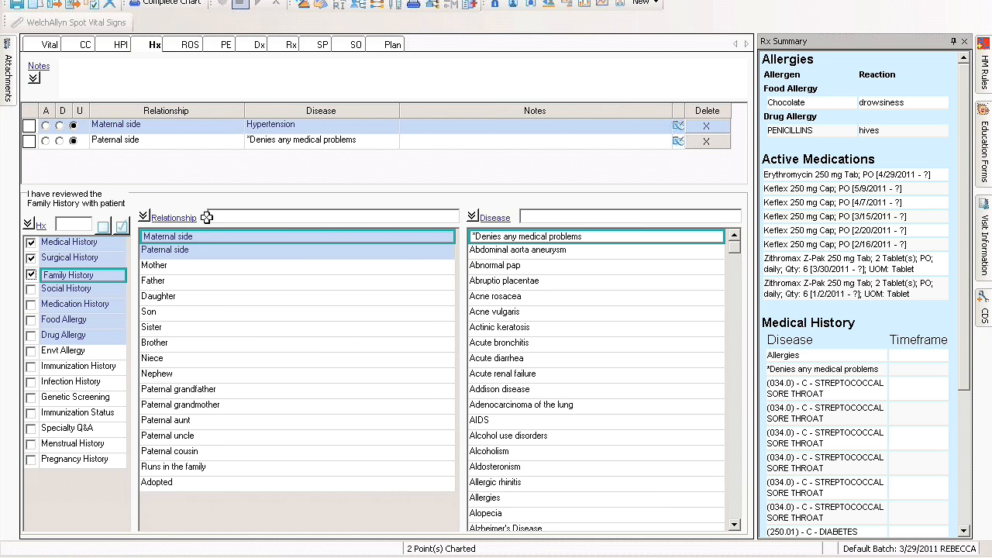
pyautogui.click(58, 289)
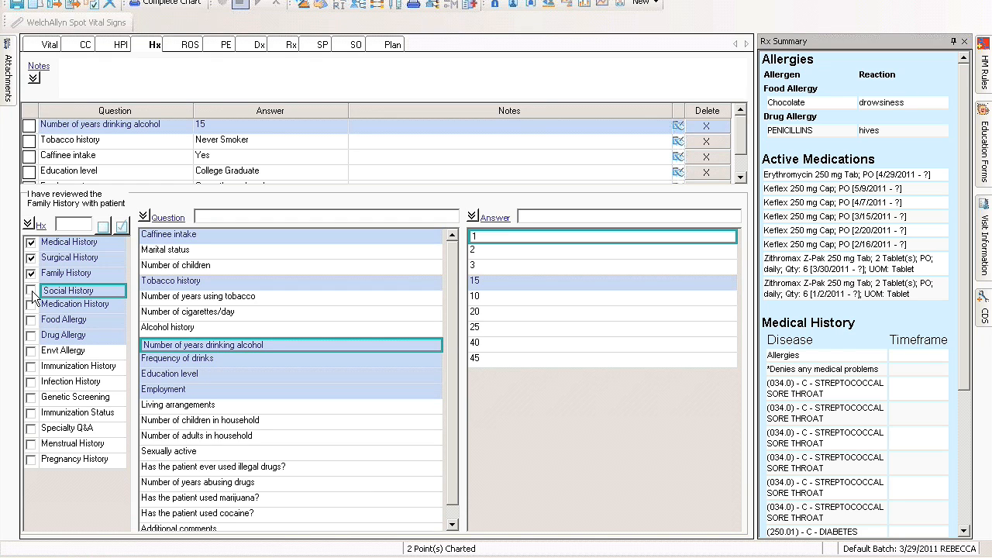
# Collapse the Rx Summary and set the social history's Tobacco history answer to Currently smokes tobacco
pyautogui.click(236, 282)
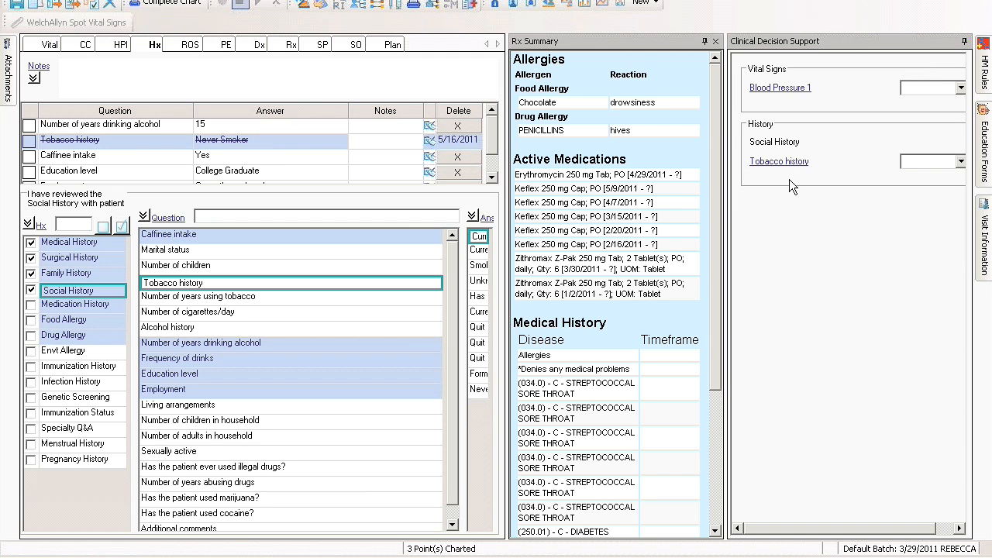
pyautogui.click(706, 42)
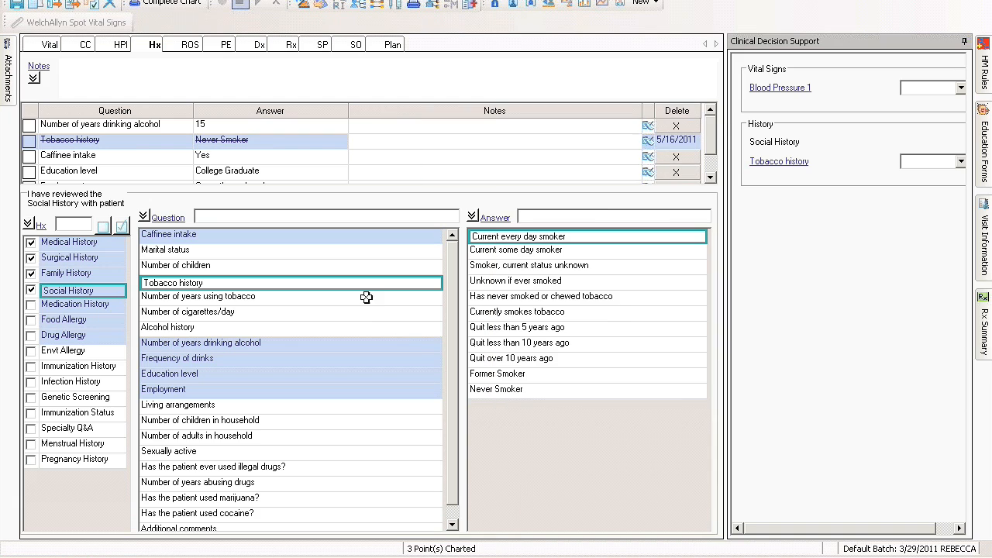
pyautogui.click(514, 390)
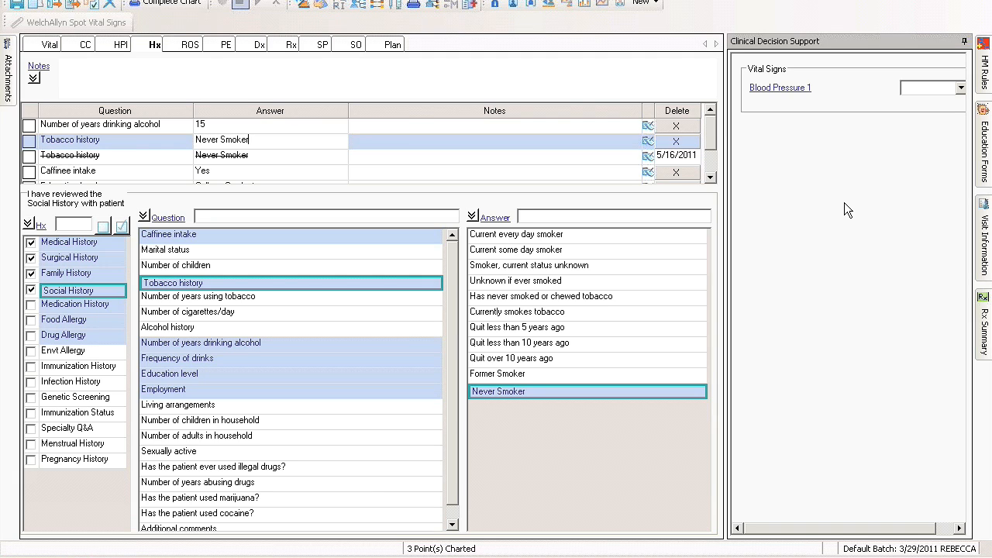
pyautogui.click(669, 313)
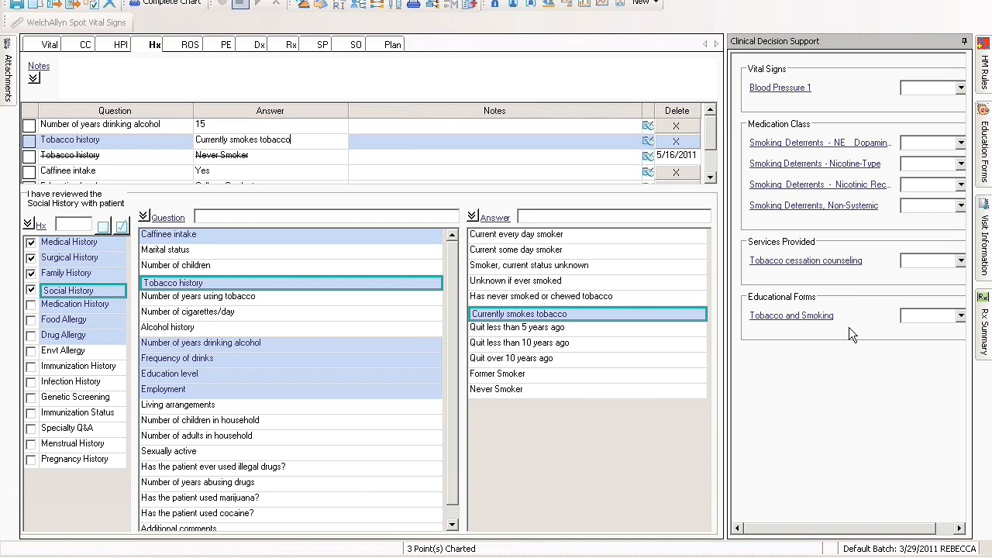
# Mark the Medication History as reviewed, check the food and drug allergy entries, and save the visit note
pyautogui.click(75, 304)
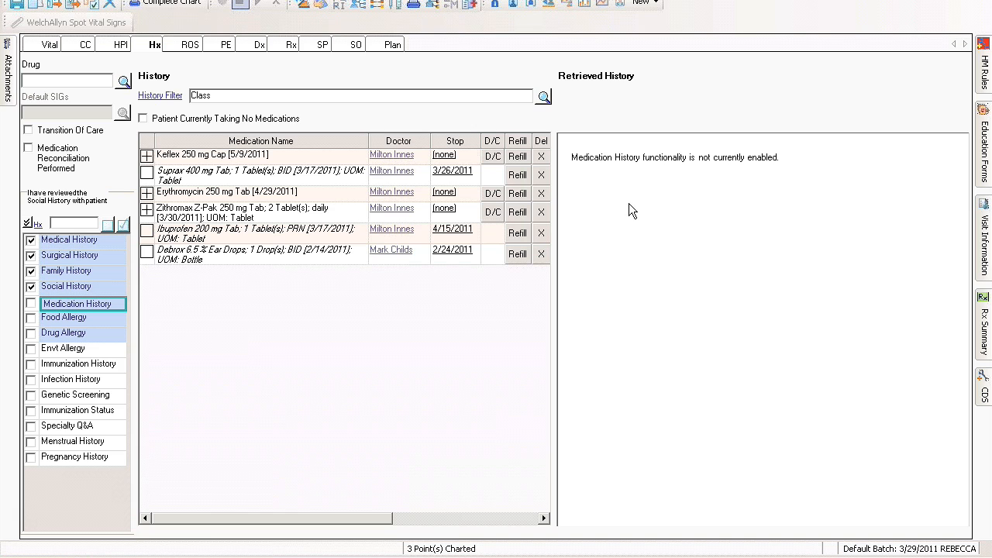
pyautogui.click(56, 319)
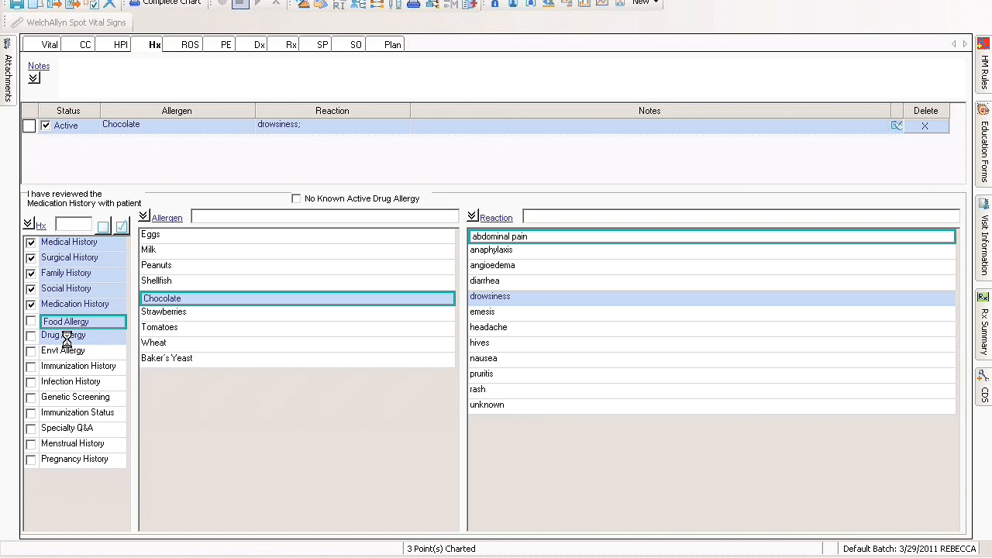
pyautogui.click(66, 337)
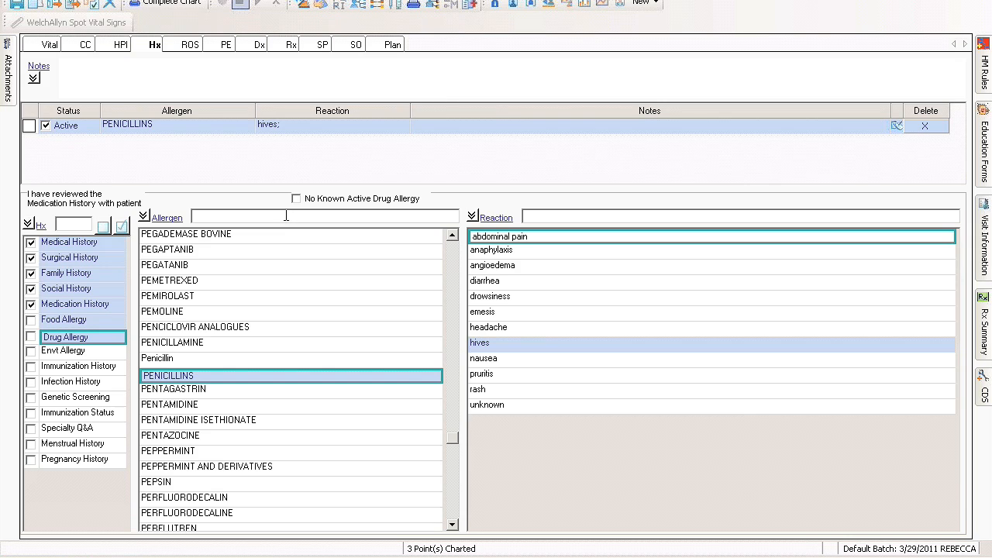
pyautogui.click(14, 6)
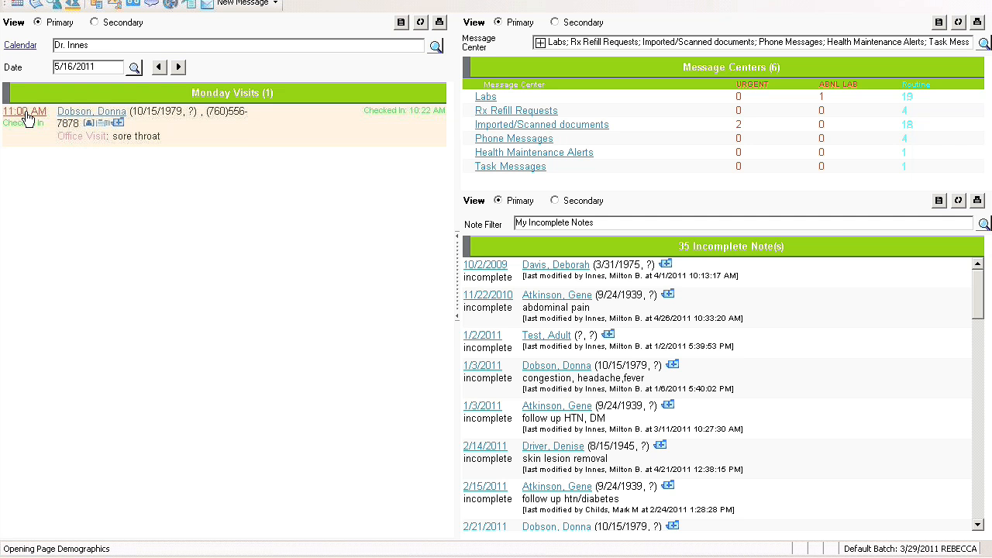
# Set the status of the 11:00 AM sore throat appointment to Exam Room 1 and save the appointment
pyautogui.click(27, 114)
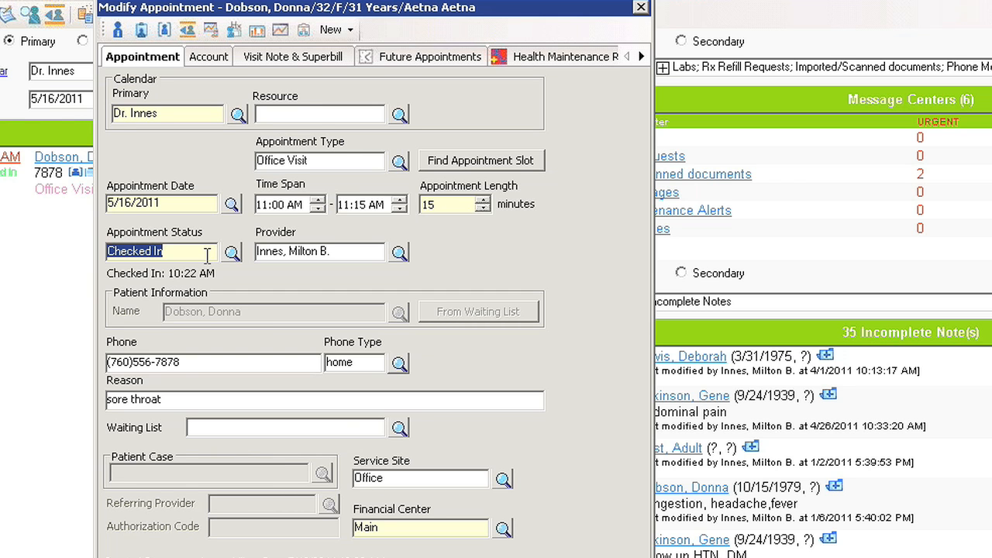
pyautogui.write('ex')
pyautogui.press('Tab')
pyautogui.click(532, 108)
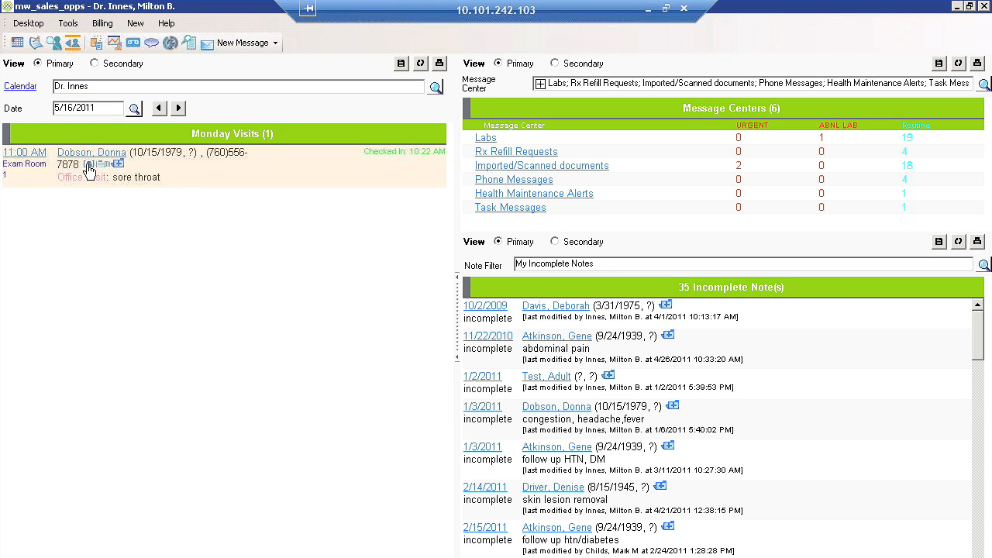
# Open the patient's one-page summary and examine the medications, active problems, observation results and 05/16/2011 visit note
pyautogui.click(88, 166)
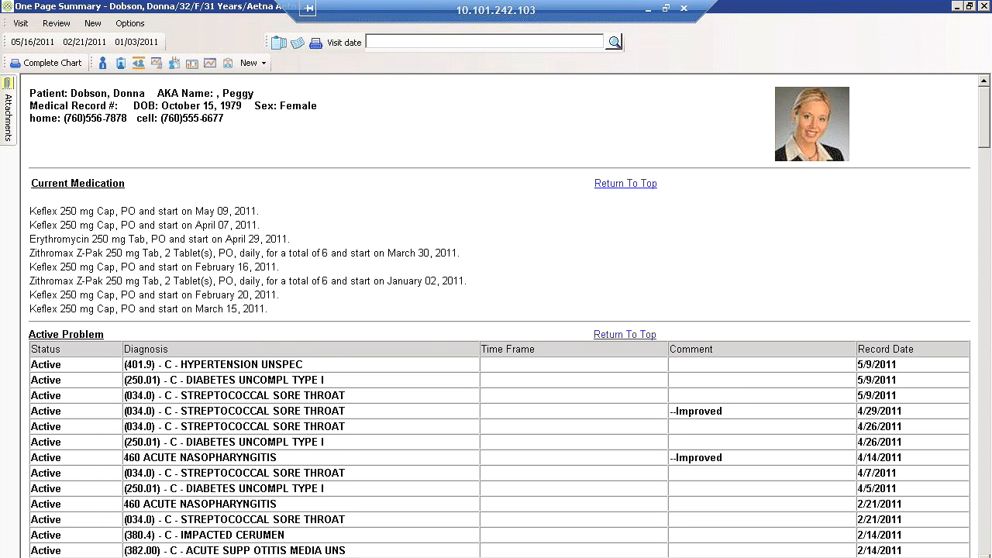
pyautogui.scroll(-20, 228, 114)
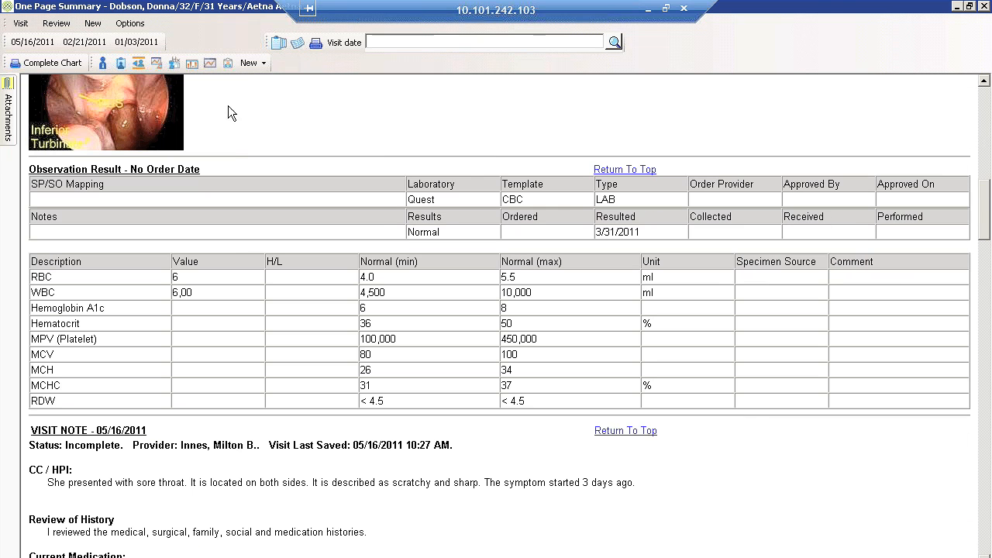
pyautogui.scroll(-2, 497, 310)
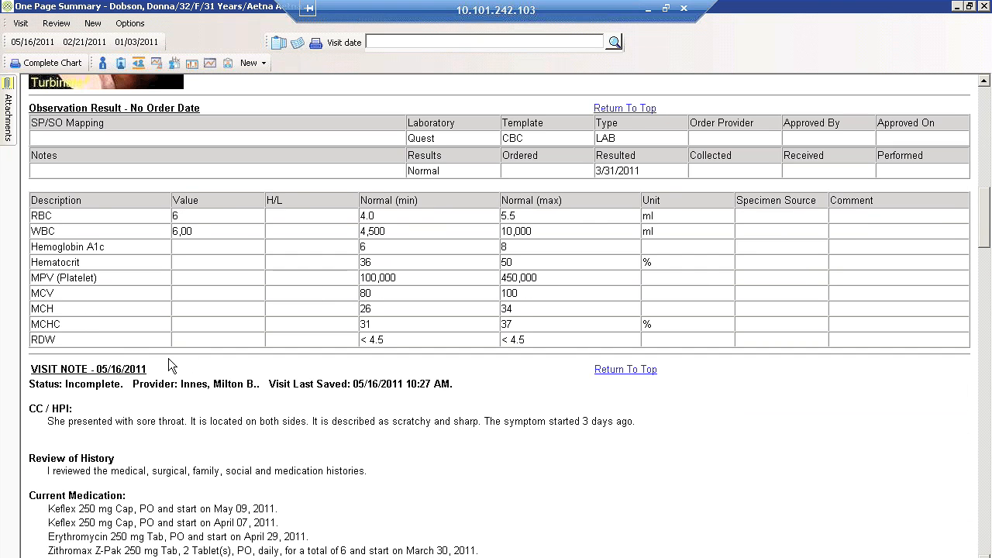
pyautogui.scroll(-2, 169, 358)
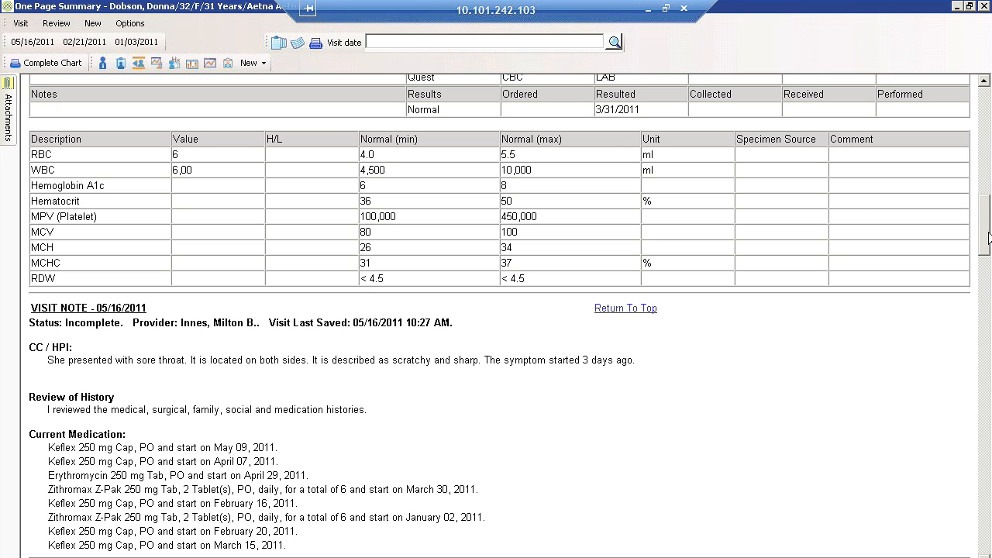
pyautogui.scroll(3, 988, 217)
pyautogui.moveTo(988, 217); pyautogui.dragTo(988, 177)
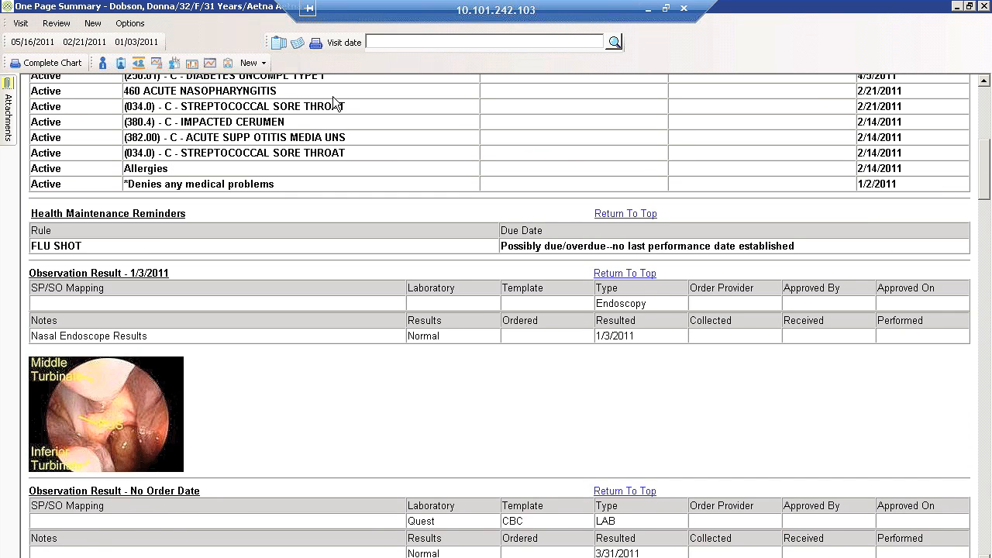
# Reopen the 05/16/2011 note and chart the review of systems with all systems at their default negatives, except fatigue as positive
pyautogui.click(17, 47)
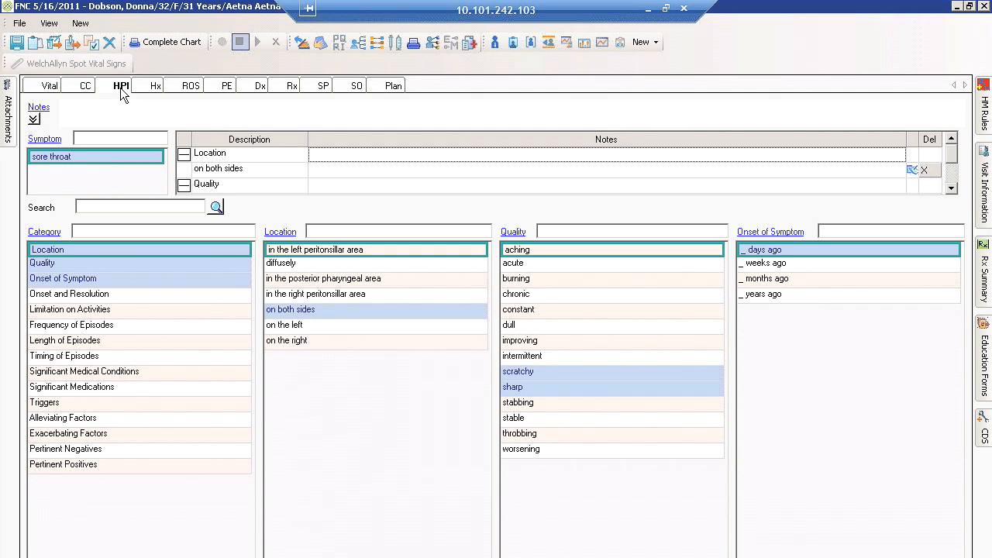
pyautogui.click(190, 86)
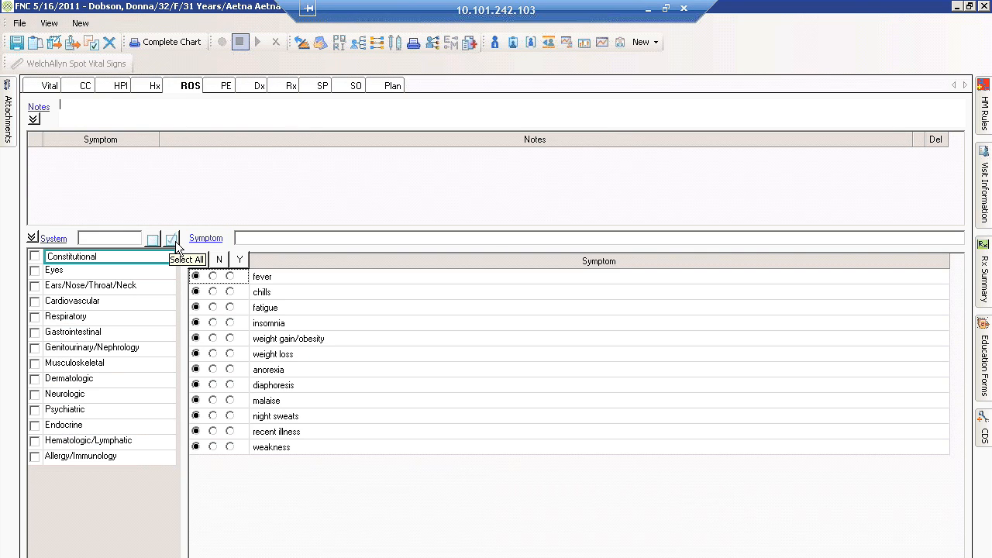
pyautogui.click(171, 241)
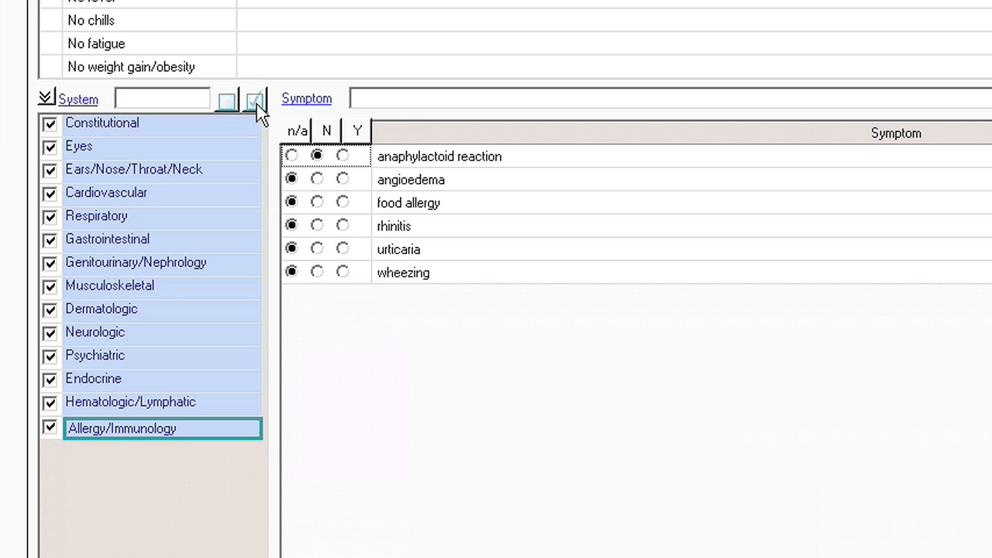
pyautogui.click(202, 132)
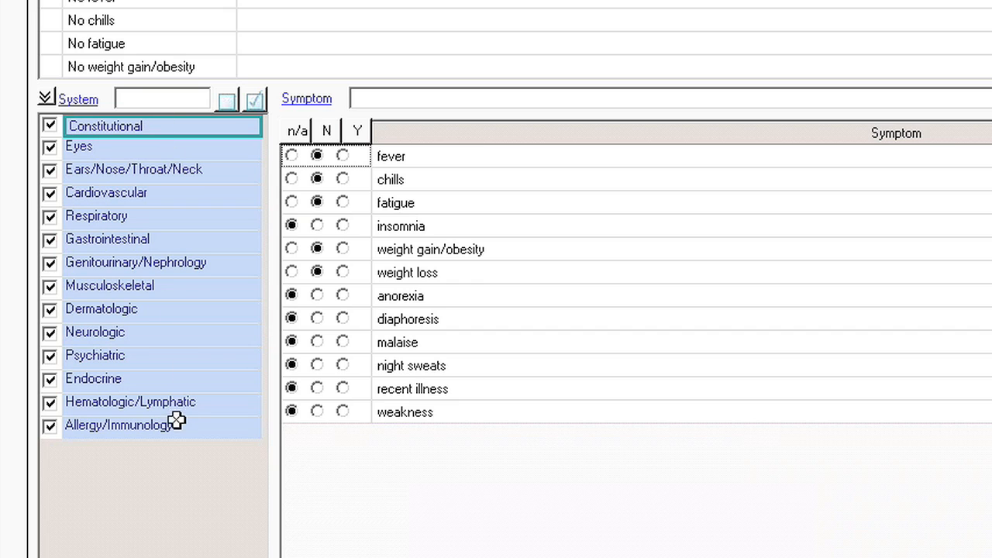
pyautogui.click(160, 151)
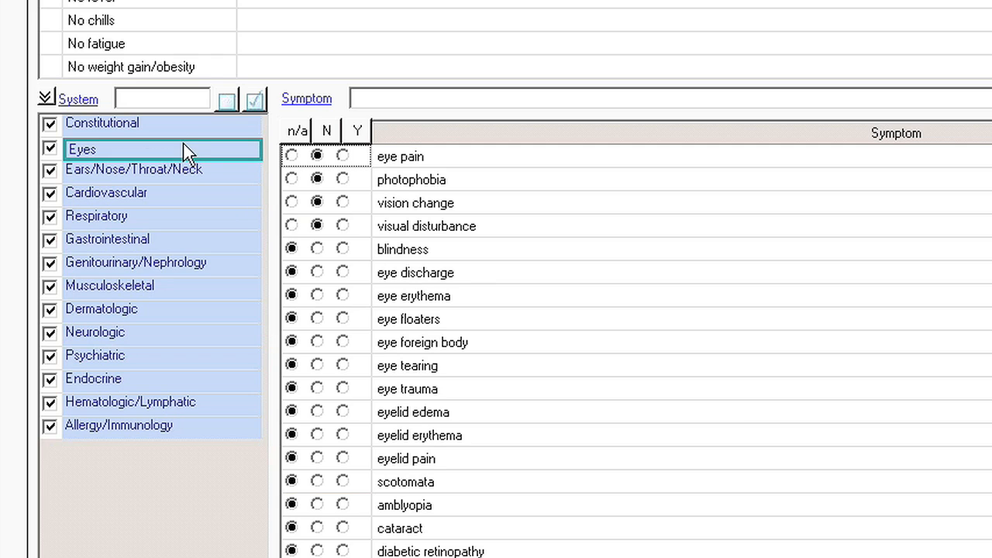
pyautogui.click(193, 122)
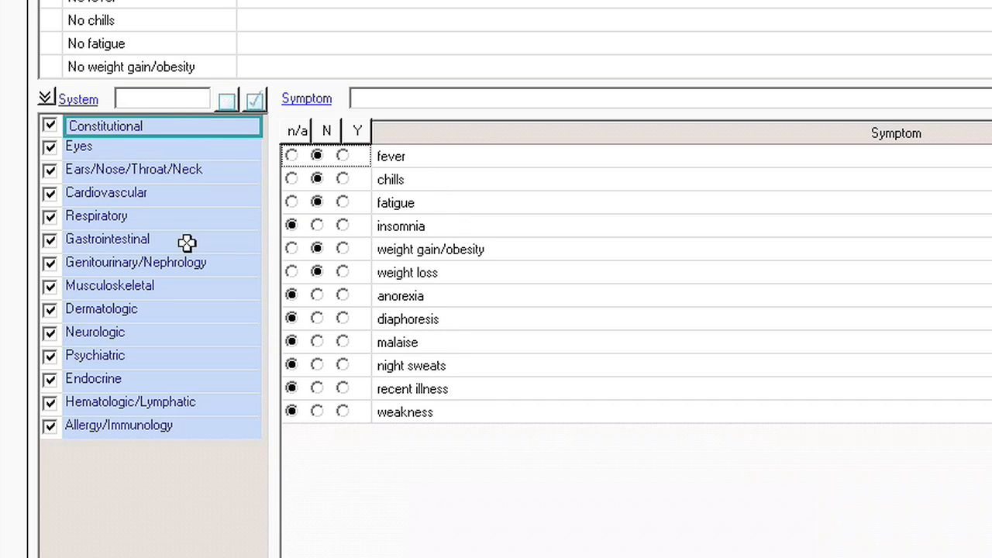
pyautogui.click(343, 202)
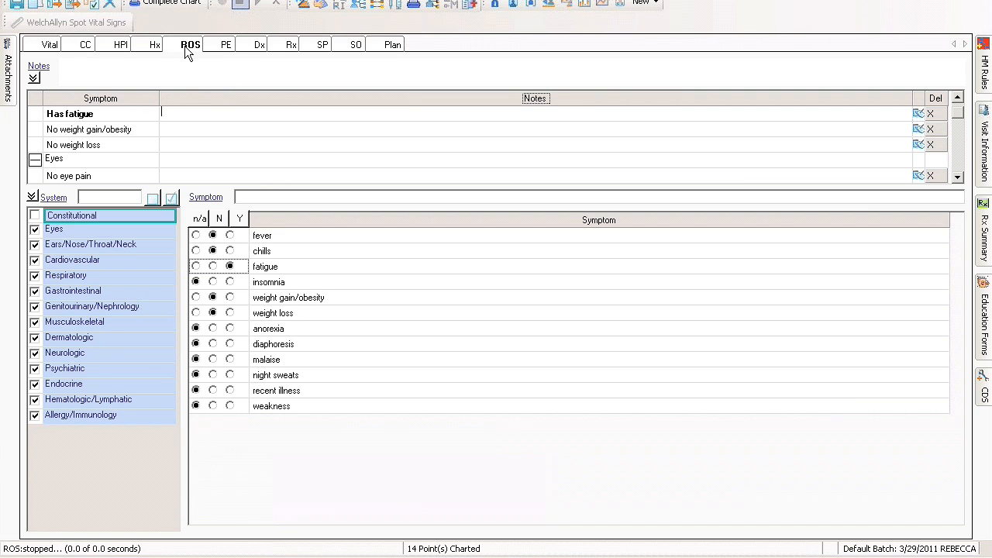
# Chart default findings for all systems in the focused physical exam and record the posterior pharynx as cobblestoned
pyautogui.click(225, 46)
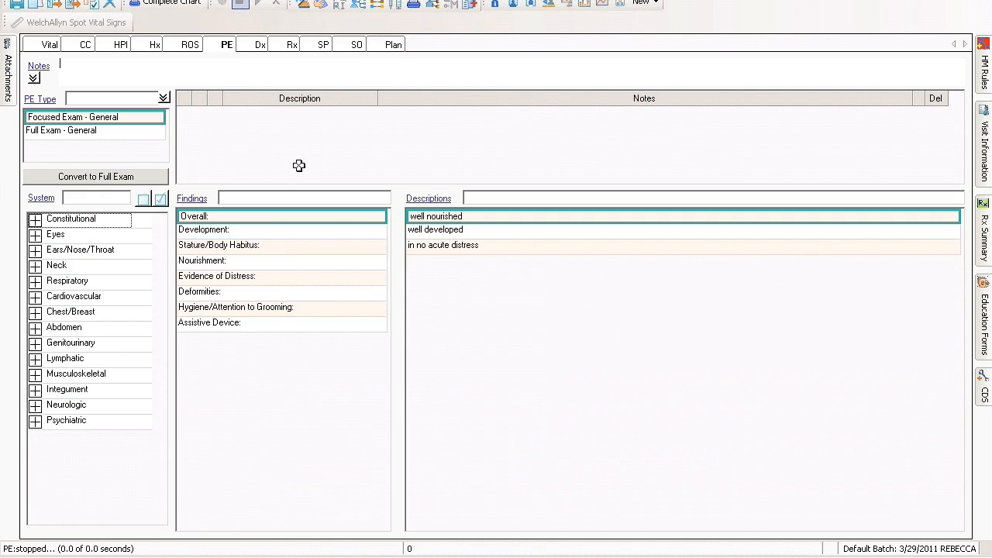
pyautogui.click(161, 200)
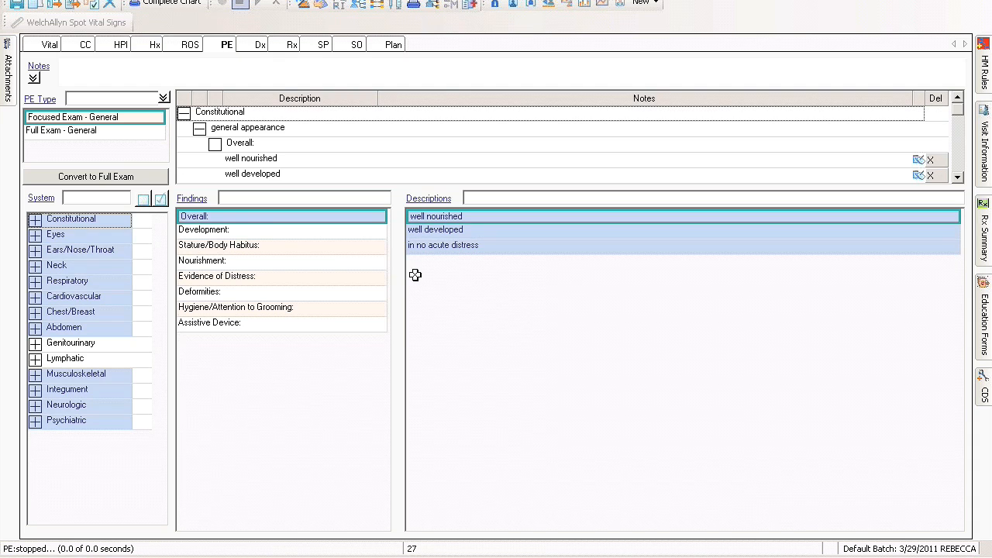
pyautogui.click(35, 251)
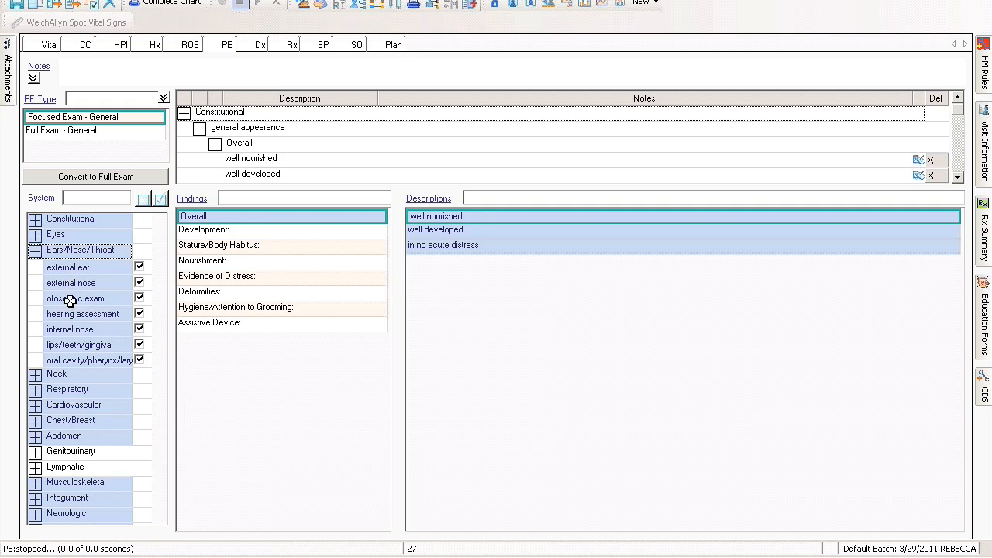
pyautogui.click(92, 360)
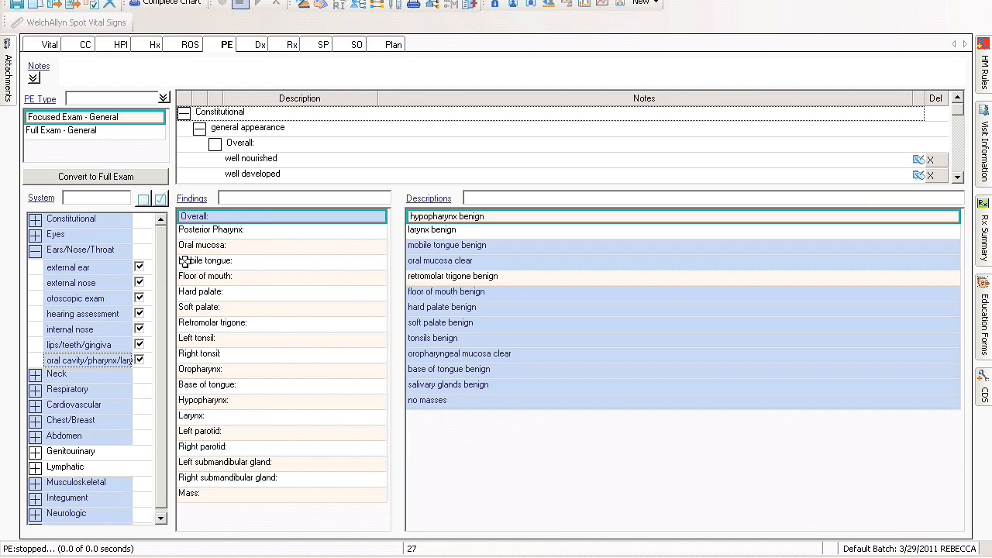
pyautogui.click(230, 236)
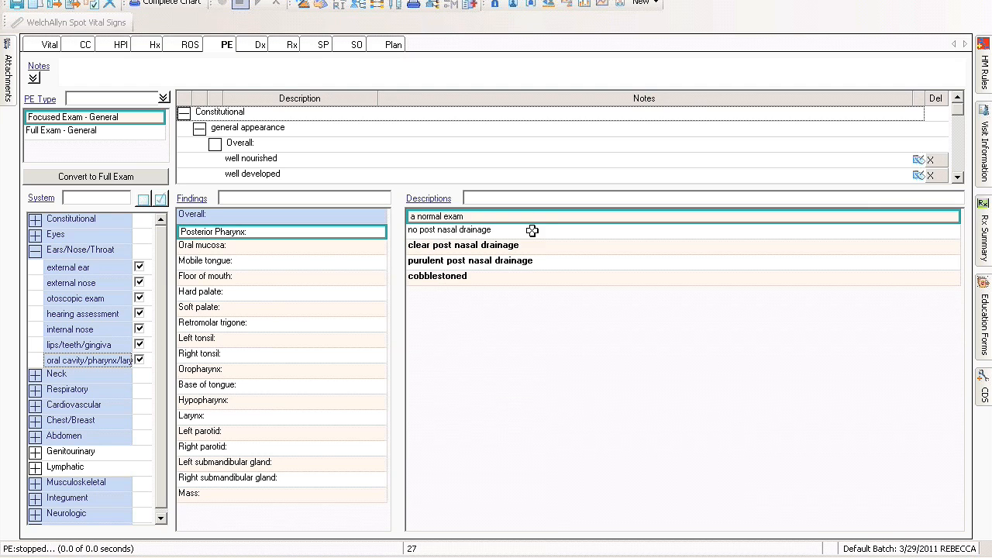
pyautogui.click(535, 279)
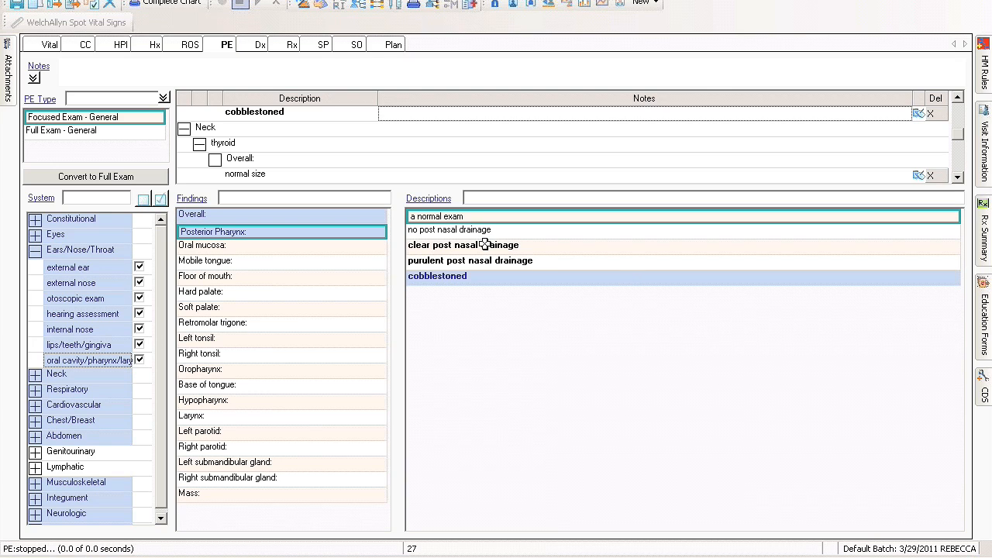
# Enter "type, dragon," in the physical exam notes, append the General Exam quick note, and accept the text
pyautogui.click(74, 68)
pyautogui.write('type, drago')
pyautogui.click(39, 68)
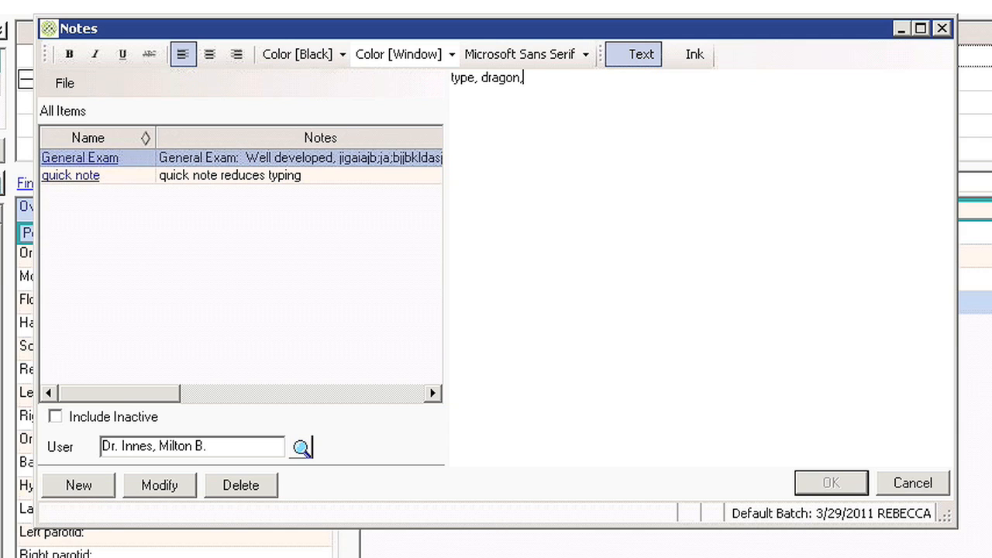
pyautogui.doubleClick(80, 159)
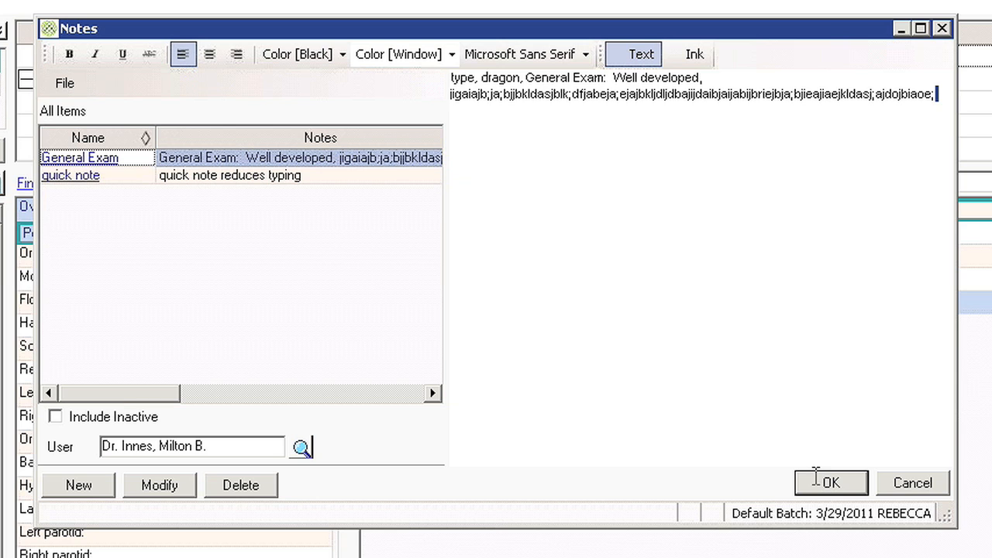
pyautogui.click(828, 483)
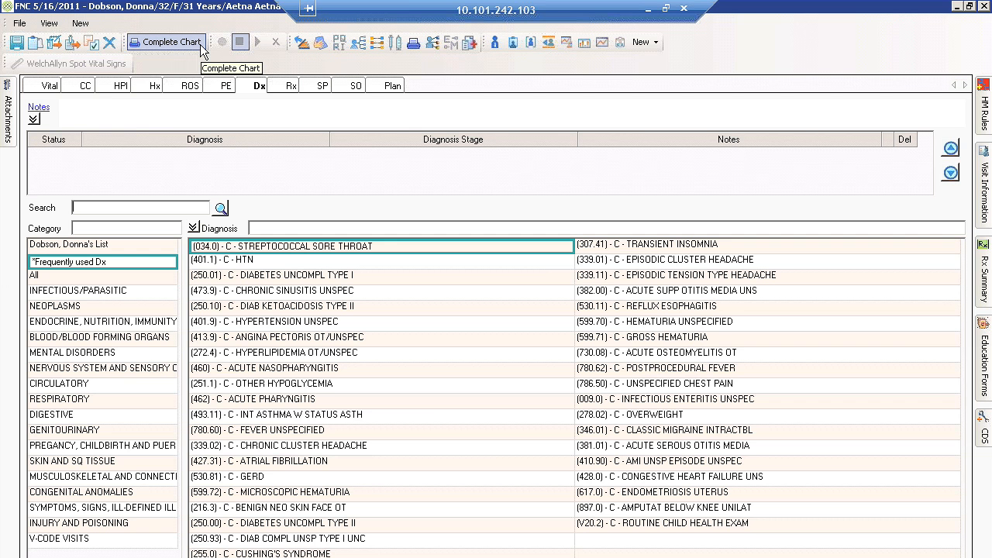
# Browse the patient's, frequently used and infectious/parasitic diagnosis lists, and add (034.0) Streptococcal Sore Throat from the frequently used list
pyautogui.click(129, 243)
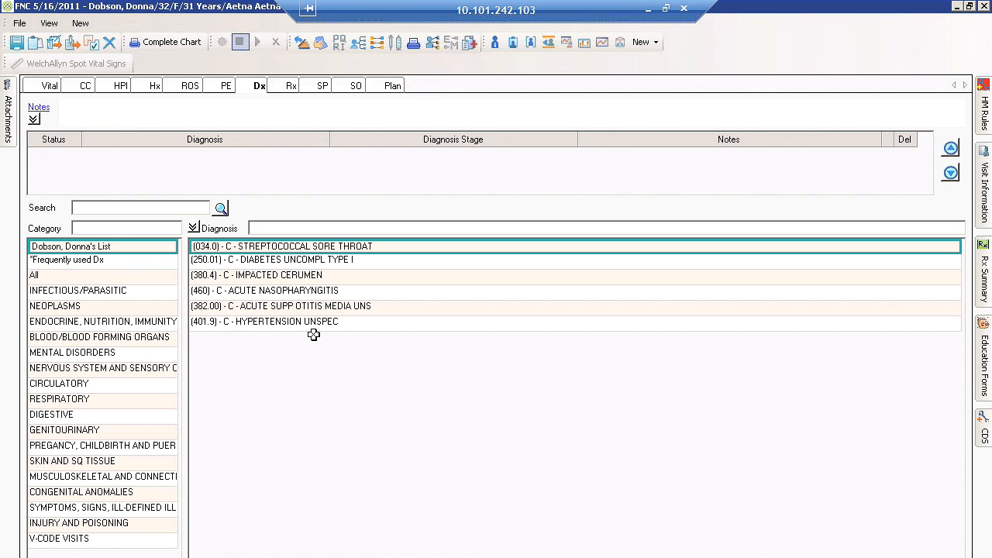
pyautogui.click(129, 263)
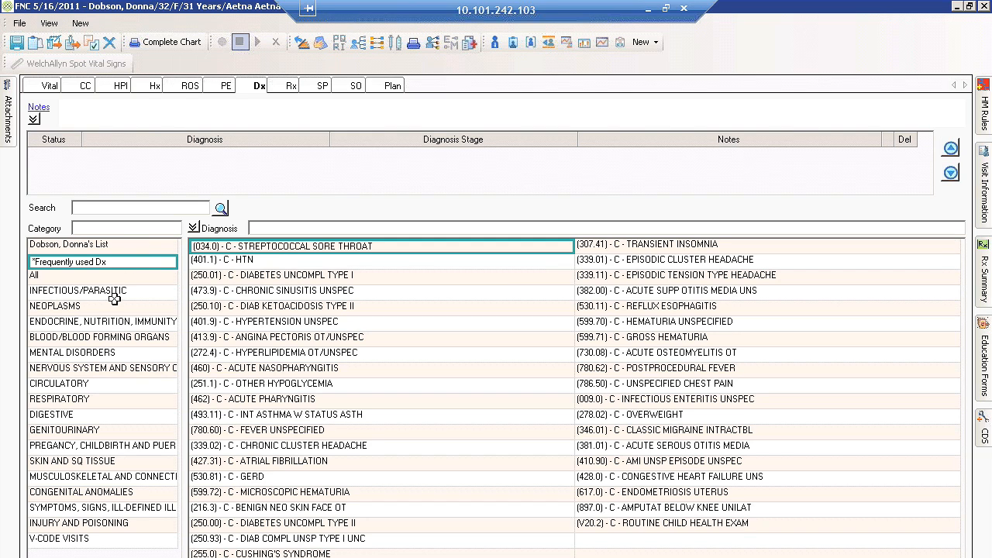
pyautogui.click(115, 291)
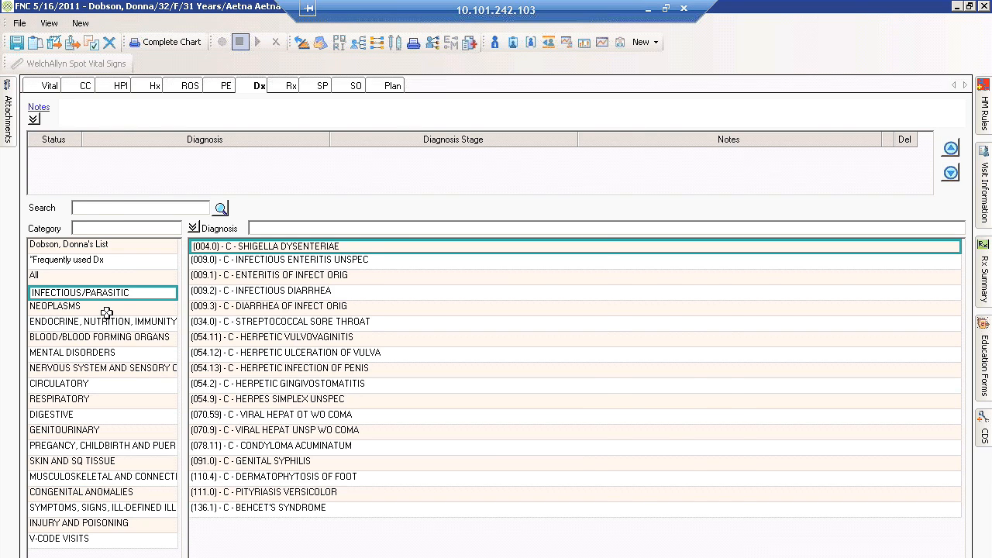
pyautogui.click(69, 261)
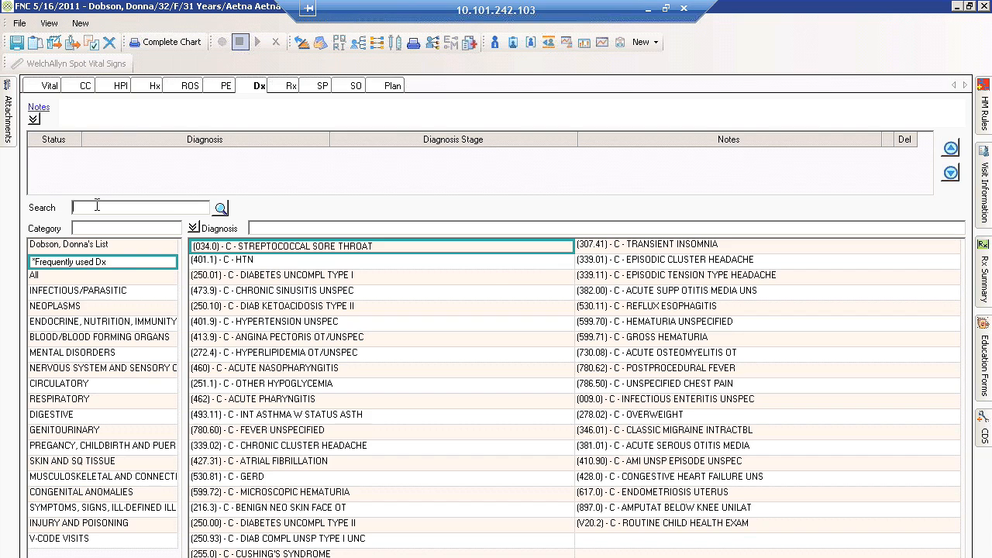
pyautogui.click(248, 245)
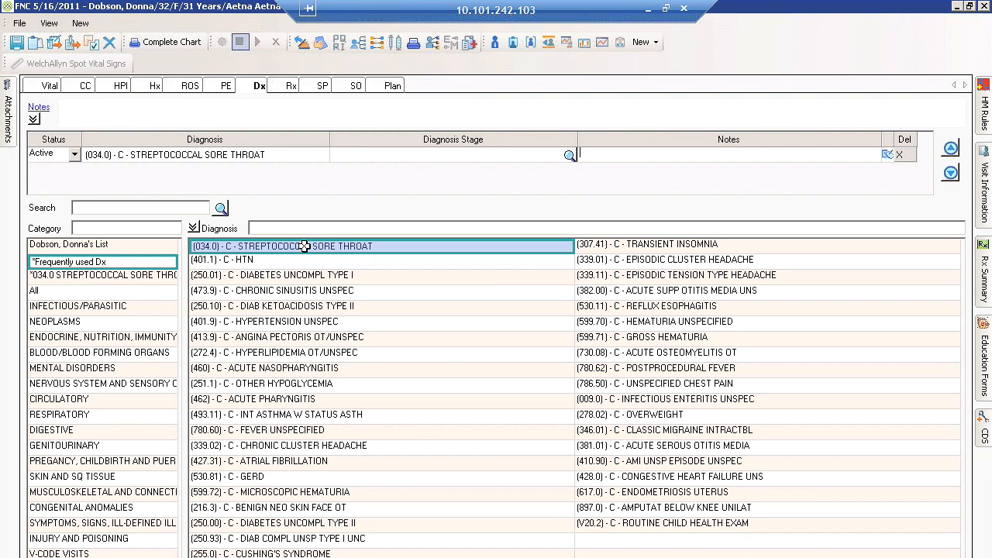
# Search for "erythro", start a prescription for Erythromycin 250 mg Tab, and continue past the drug screening
pyautogui.click(292, 87)
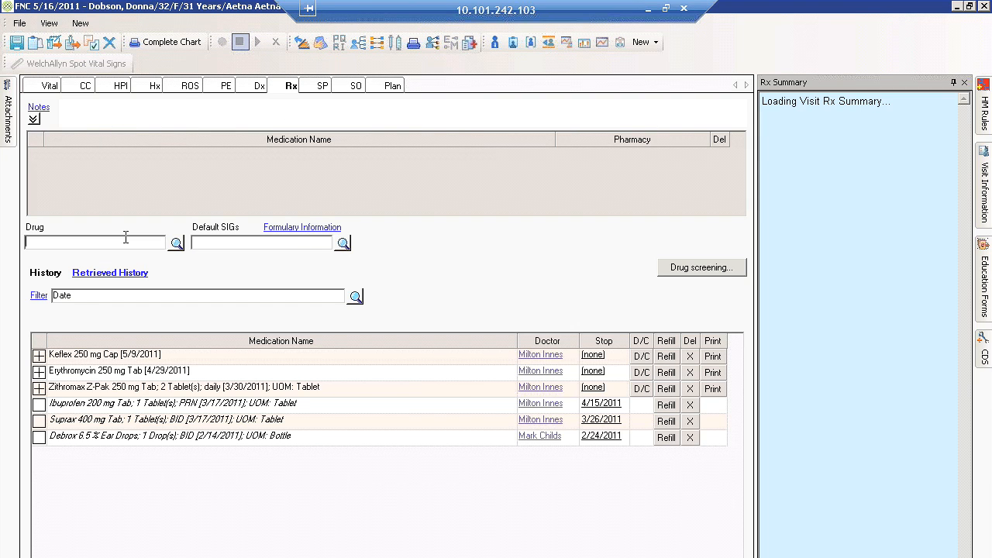
pyautogui.write('erythro')
pyautogui.click(177, 243)
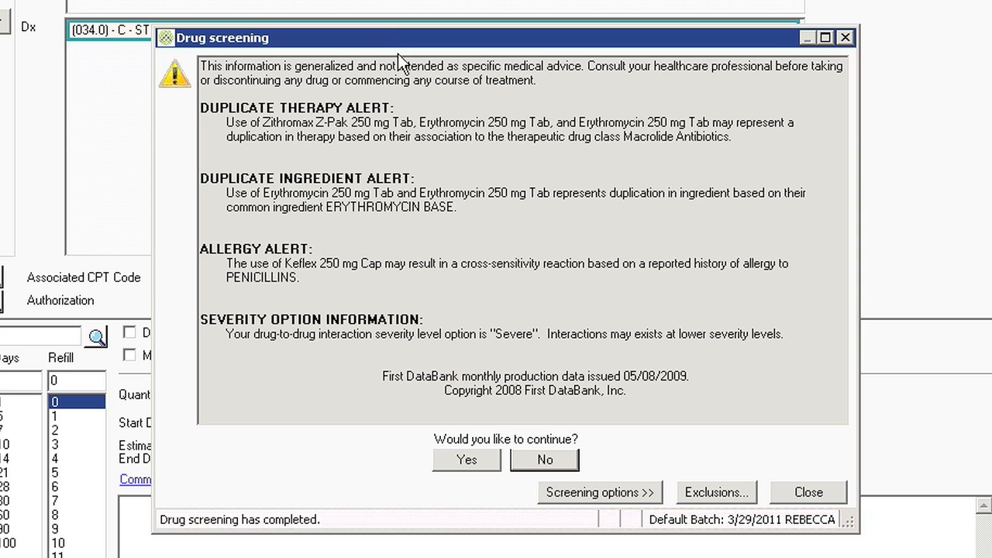
pyautogui.click(481, 455)
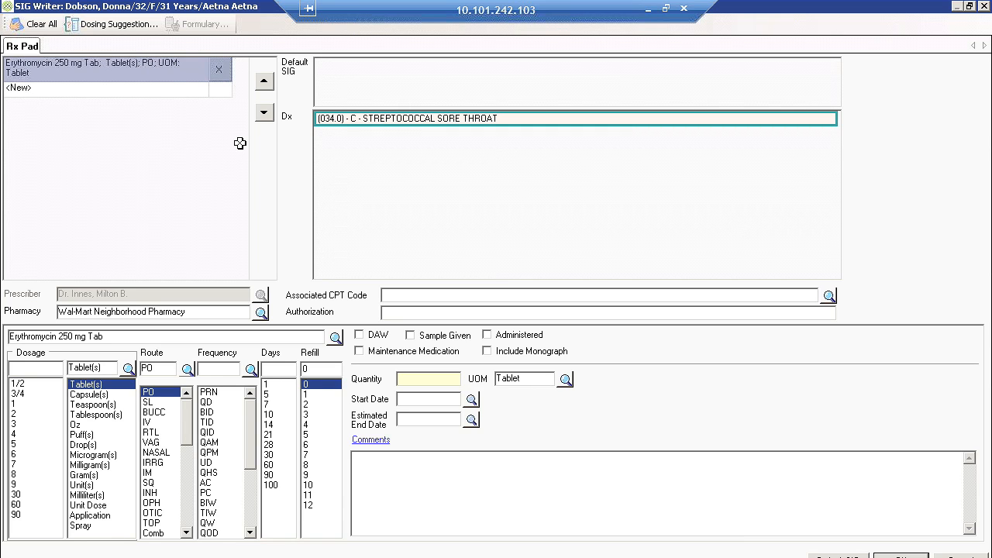
# Set the Erythromycin 250 mg Tab prescription to a dosage of 1 tablet, frequency BID, for 10 days
pyautogui.click(22, 404)
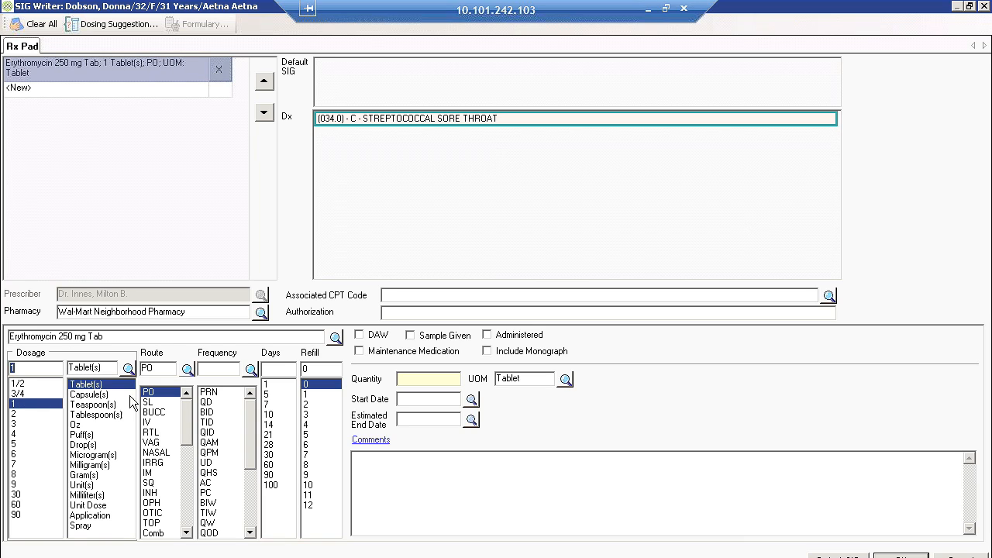
pyautogui.click(207, 411)
pyautogui.click(270, 414)
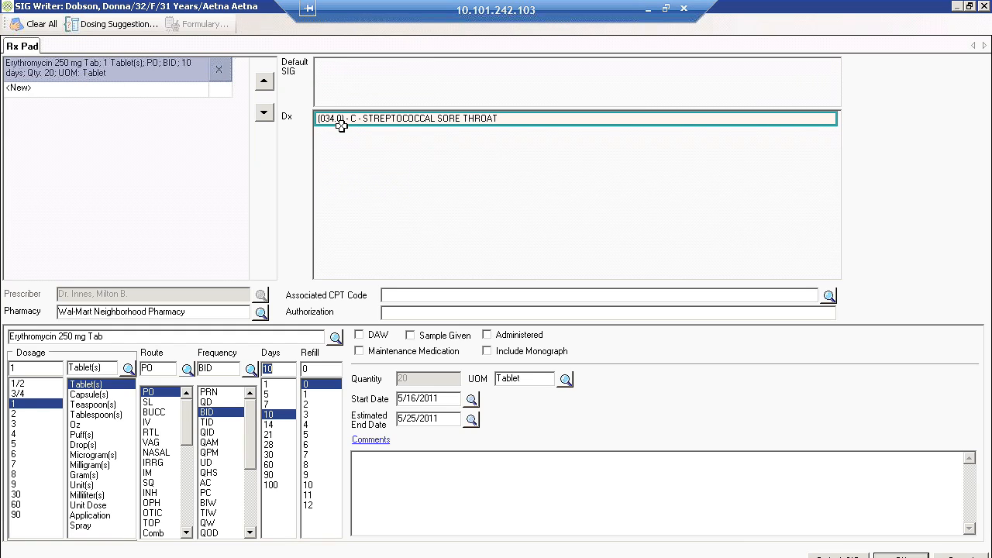
# Review the dosing suggestions by condition for erythromycin, including Staphylococcus Aureus Skin and Skin Structure Infection, and close them
pyautogui.click(117, 24)
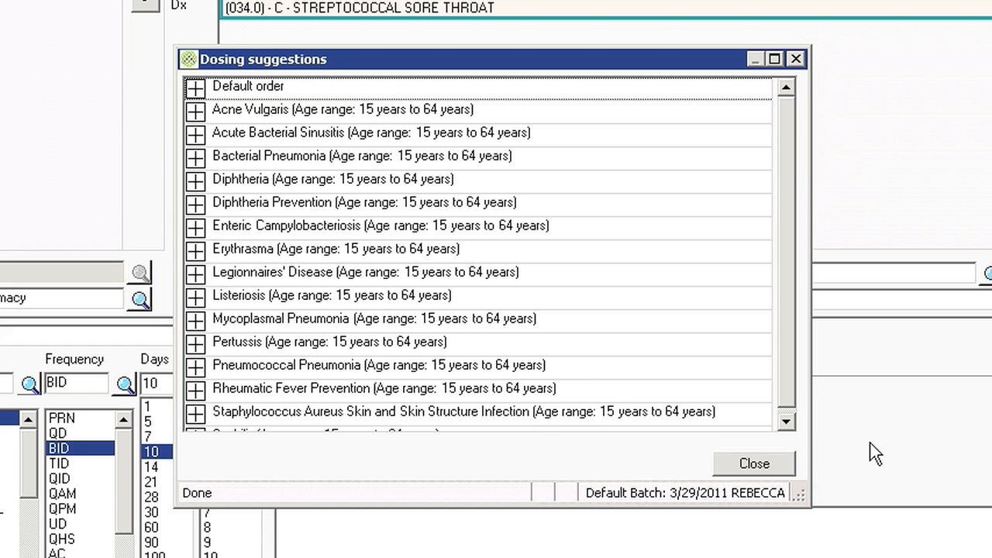
pyautogui.click(786, 421)
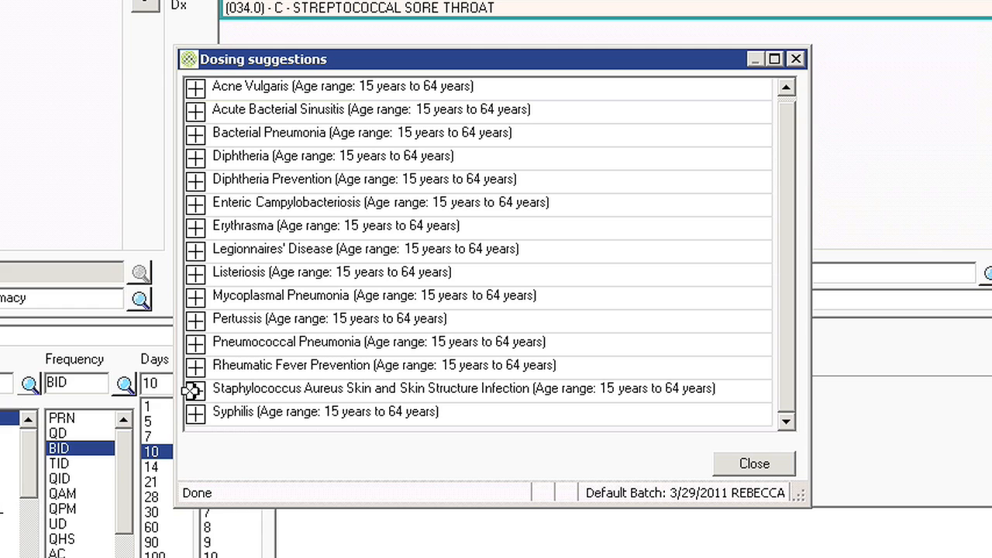
pyautogui.click(195, 389)
pyautogui.click(754, 465)
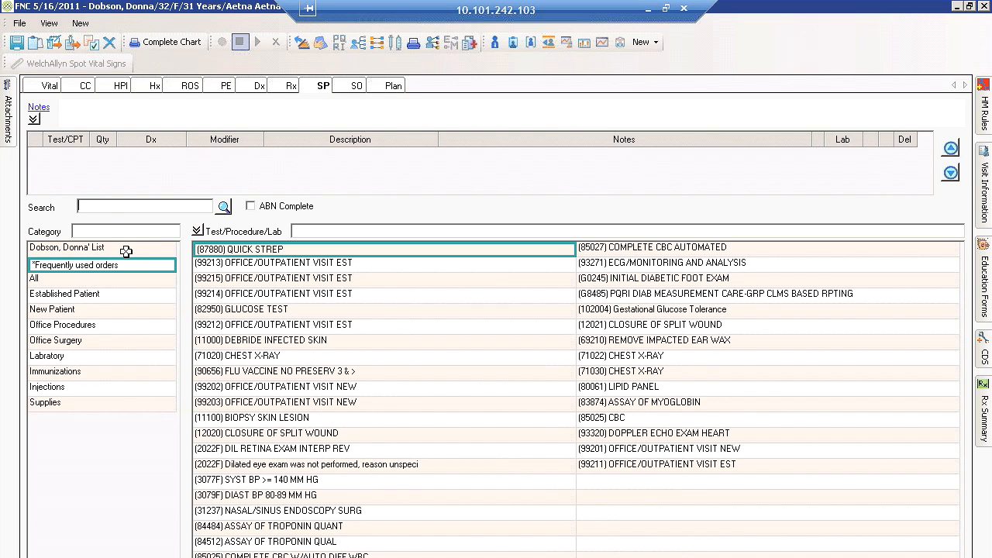
# Browse the services performed in the patient's own, frequently used, Established Patient, New Patient and Office Procedures lists
pyautogui.click(125, 250)
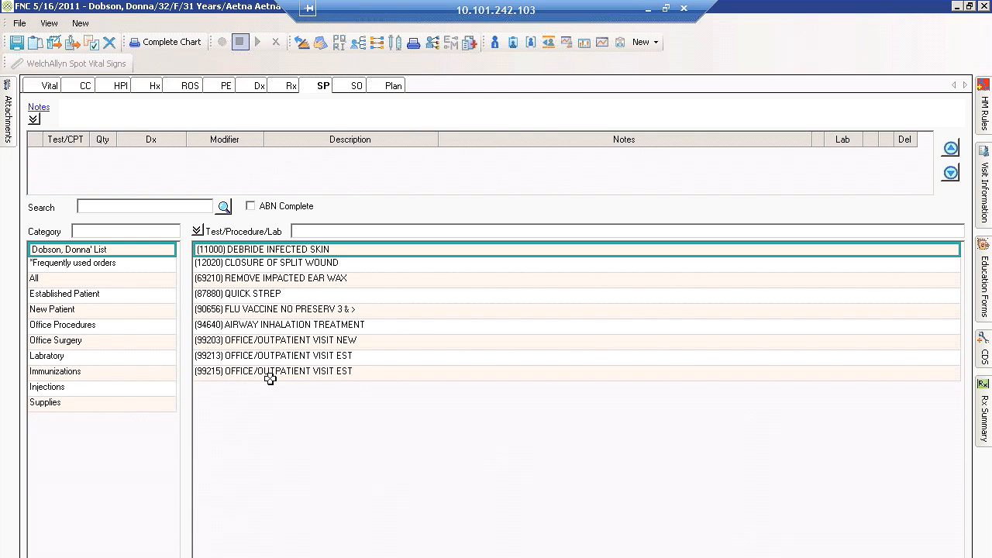
pyautogui.click(115, 266)
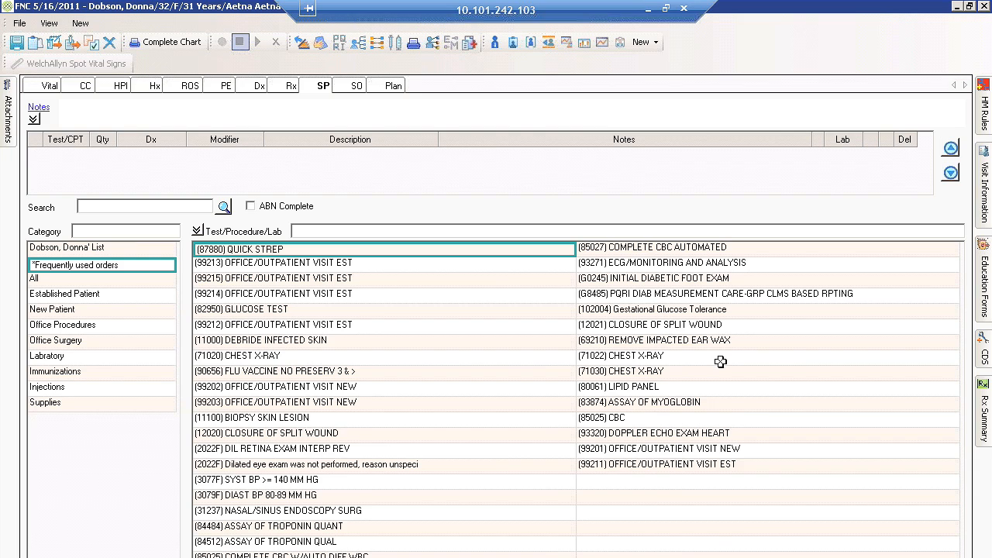
pyautogui.click(113, 296)
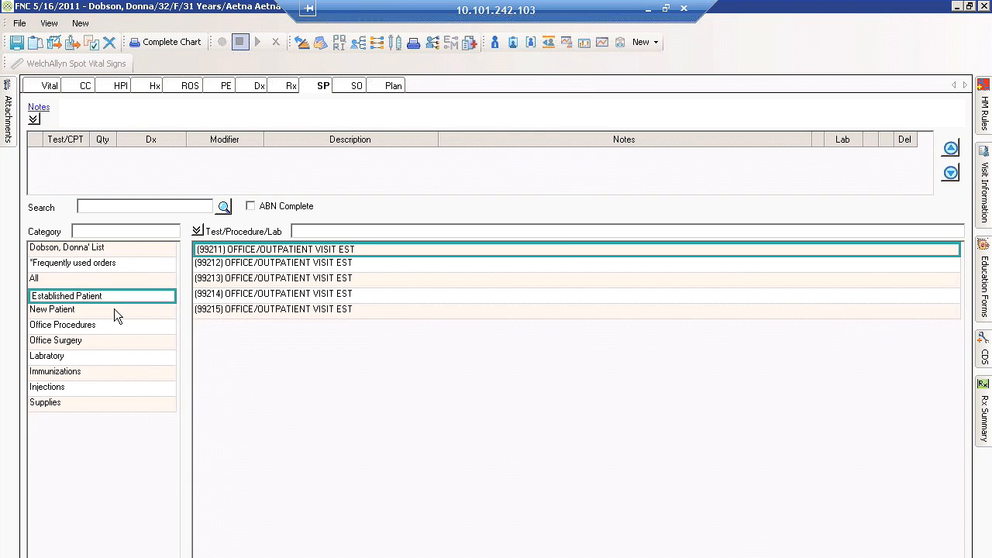
pyautogui.click(114, 309)
pyautogui.click(110, 325)
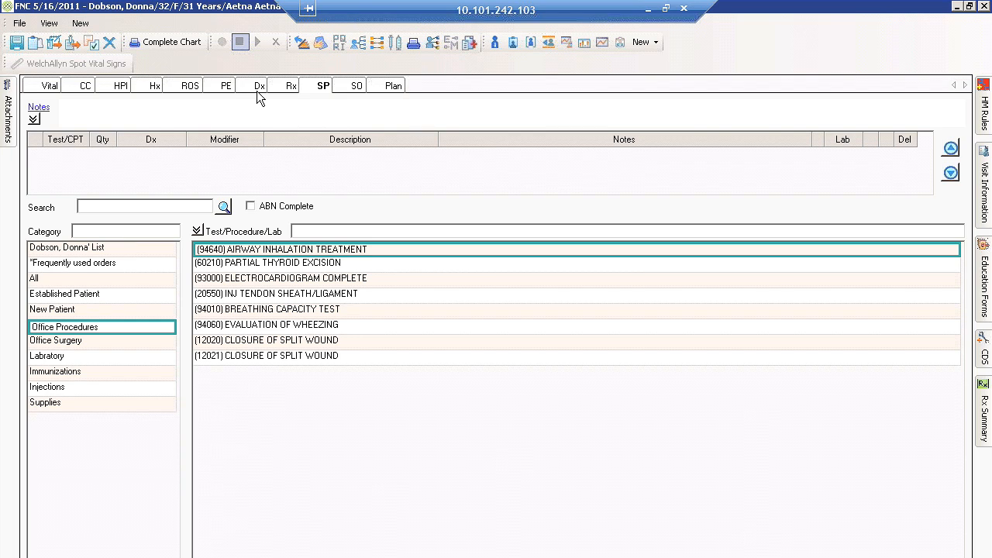
# Look over the visit's services ordered section and the plan section with its patient instructions
pyautogui.click(345, 90)
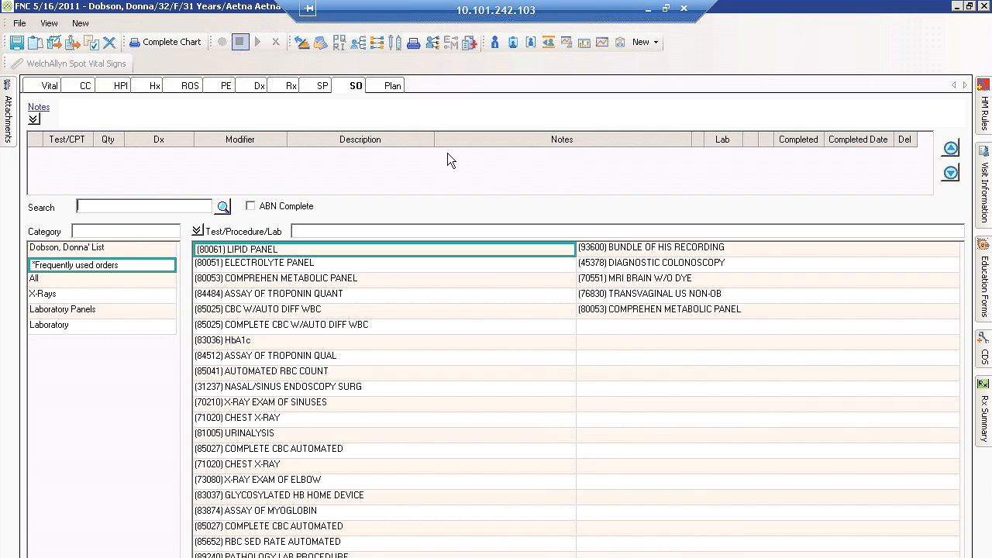
pyautogui.click(390, 86)
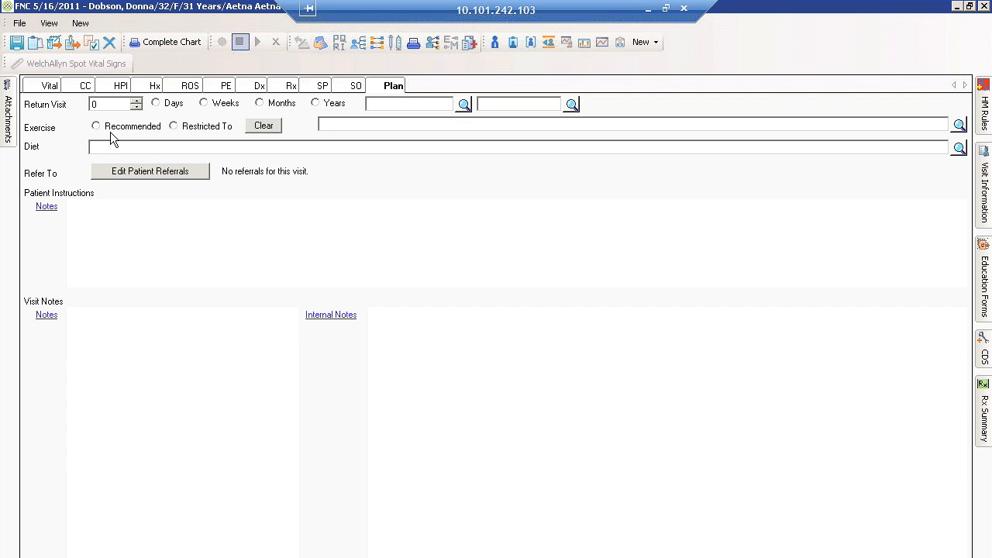
pyautogui.click(118, 212)
# From the 034.0 Streptococcal Sore Throat diagnosis category, select (87880) Quick Strep, (85025) CBC W/Auto Diff WBC, a 2-week return and the Strep Throat instructions
pyautogui.click(260, 85)
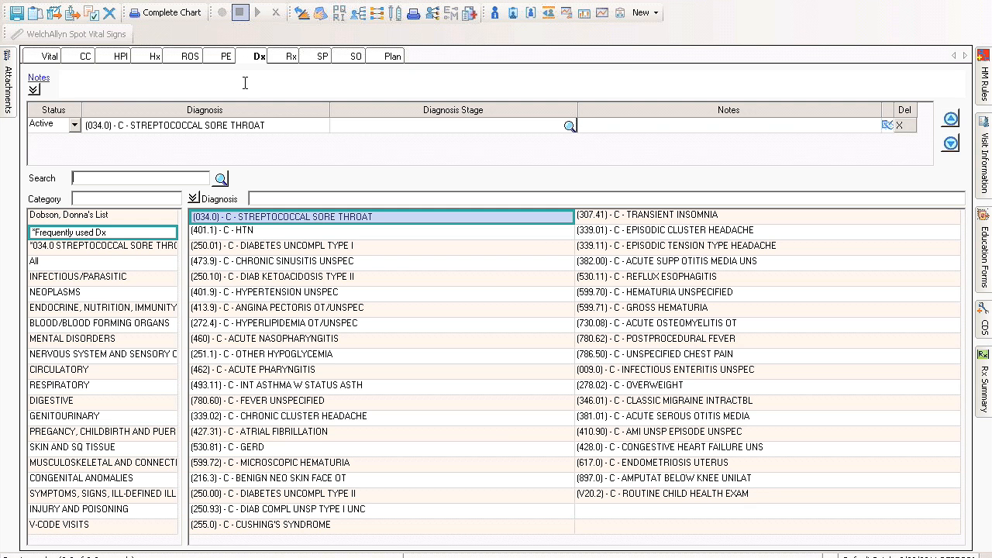
pyautogui.click(157, 245)
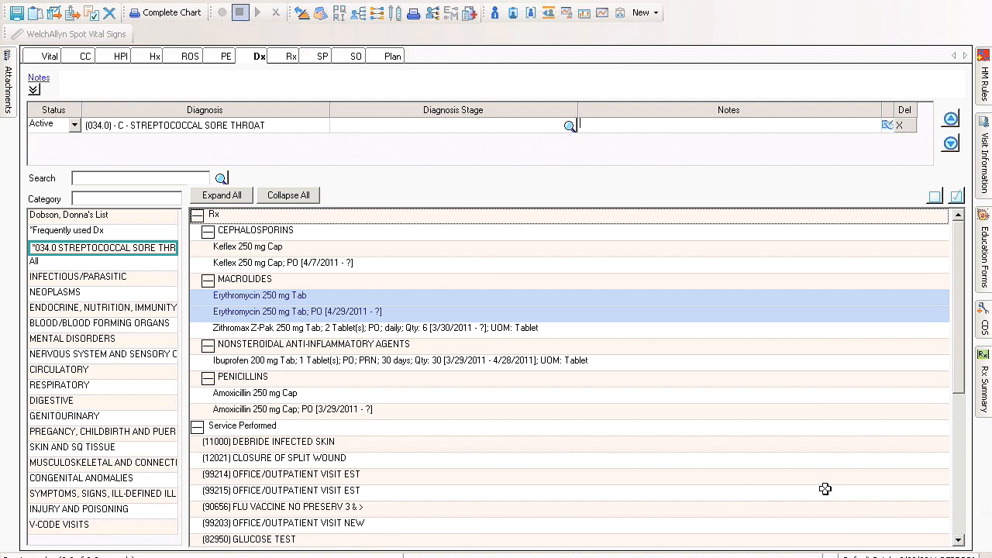
pyautogui.click(959, 542)
pyautogui.click(959, 542)
pyautogui.click(959, 541)
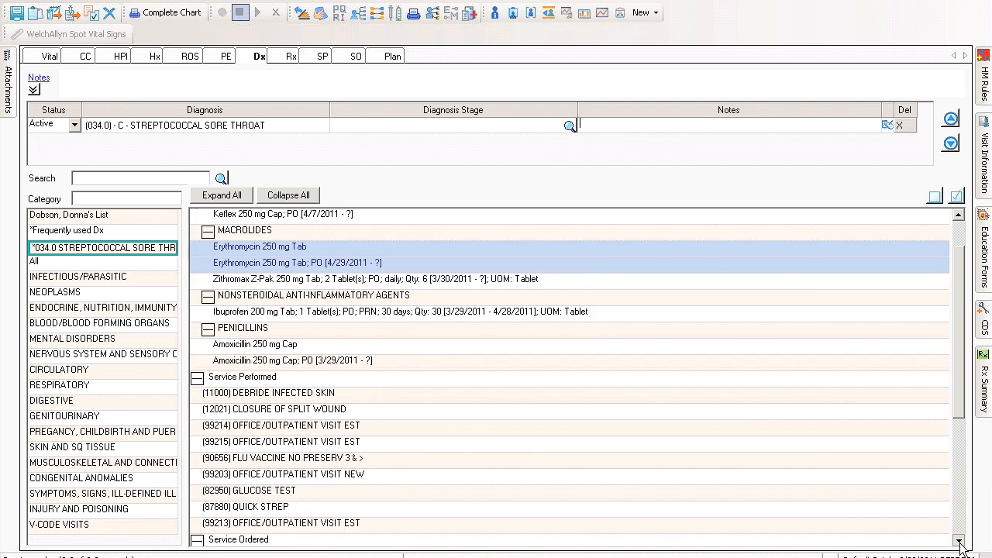
pyautogui.click(959, 542)
pyautogui.moveTo(961, 544); pyautogui.dragTo(964, 546)
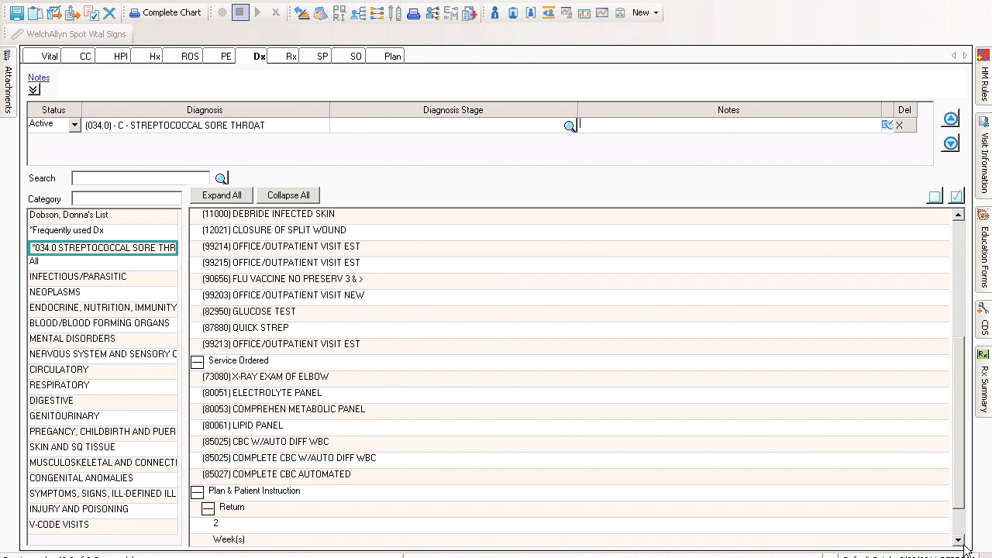
pyautogui.click(961, 543)
pyautogui.click(960, 543)
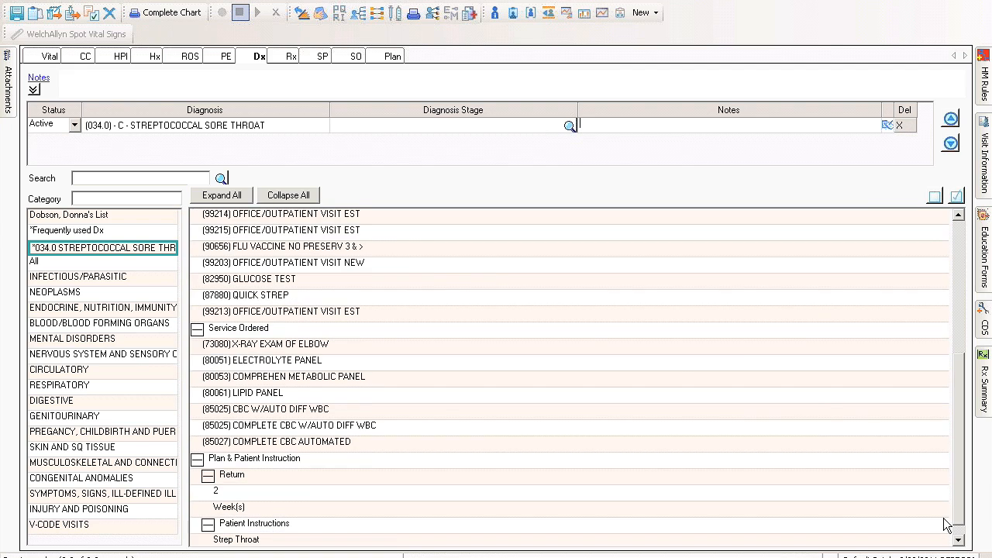
pyautogui.click(406, 300)
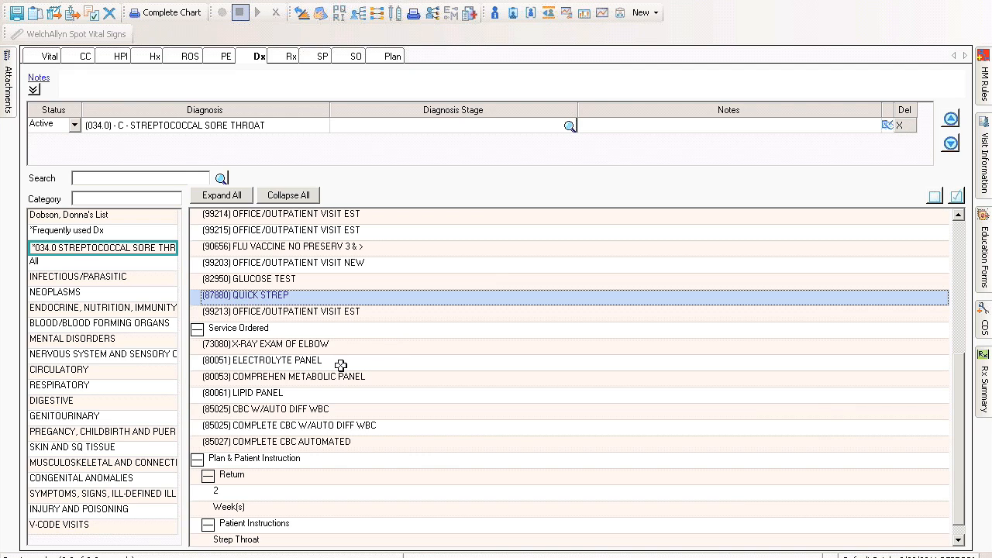
pyautogui.click(327, 411)
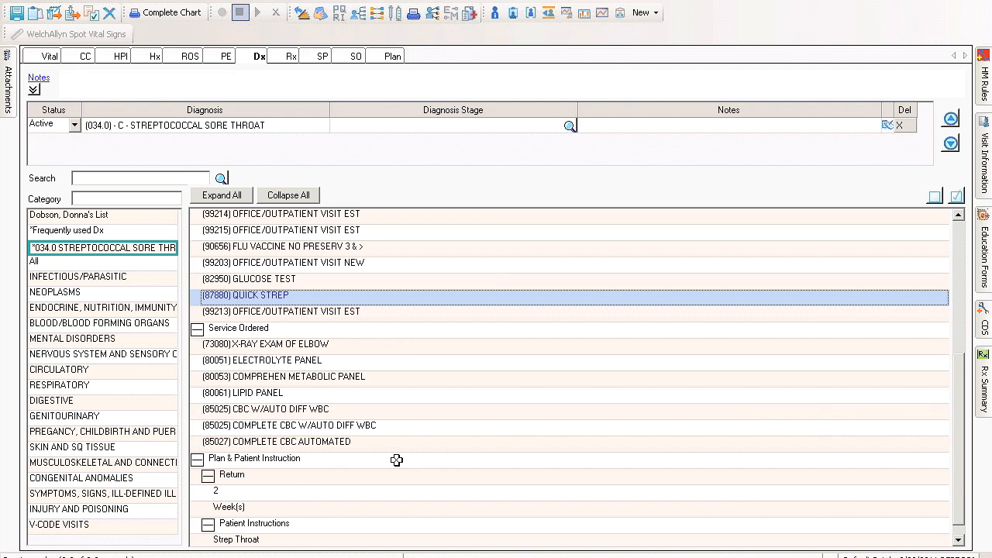
pyautogui.click(291, 507)
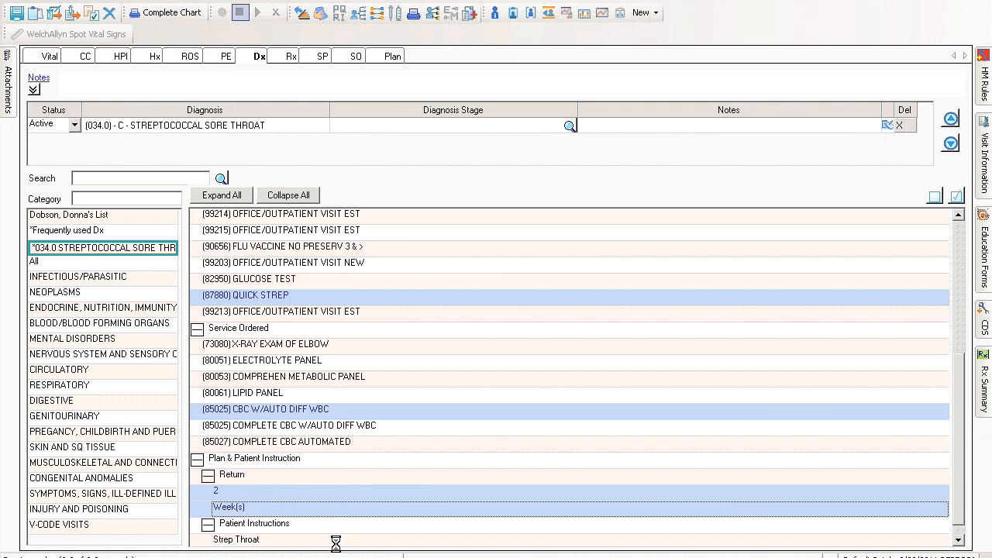
pyautogui.click(336, 540)
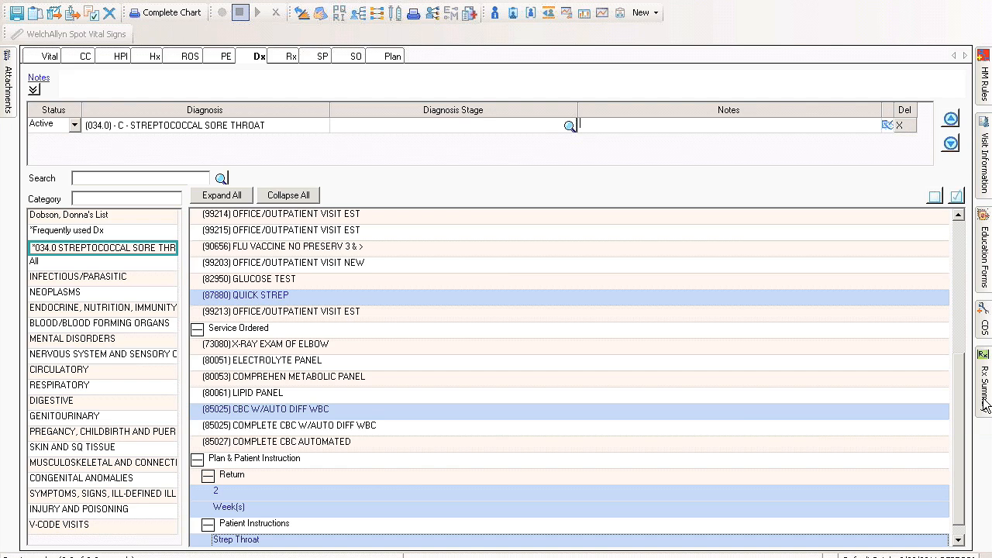
# Record the FLU SHOT health maintenance rule as a service performed (SP), keep the rules pinned, and check the 90656 flu vaccine entry
pyautogui.click(984, 87)
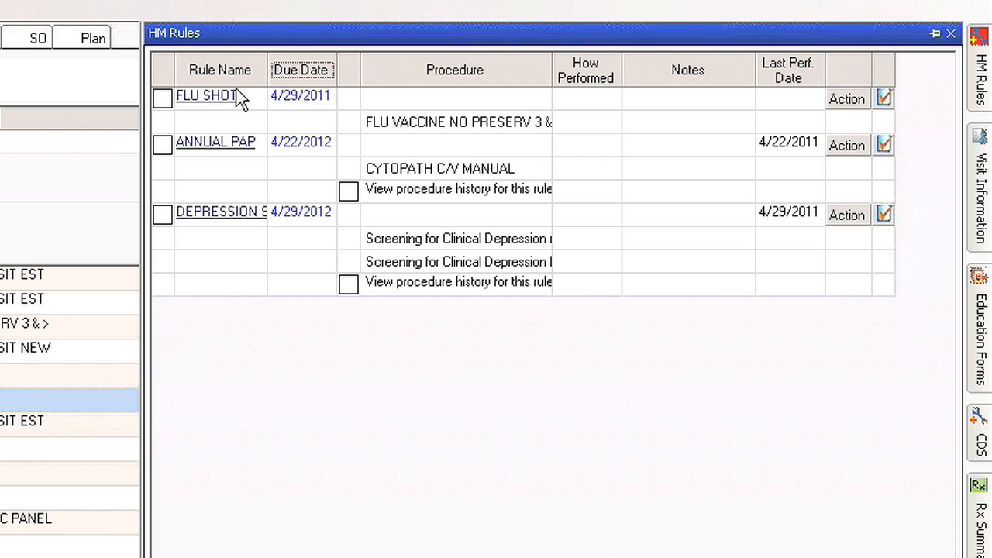
pyautogui.moveTo(268, 69); pyautogui.dragTo(298, 69)
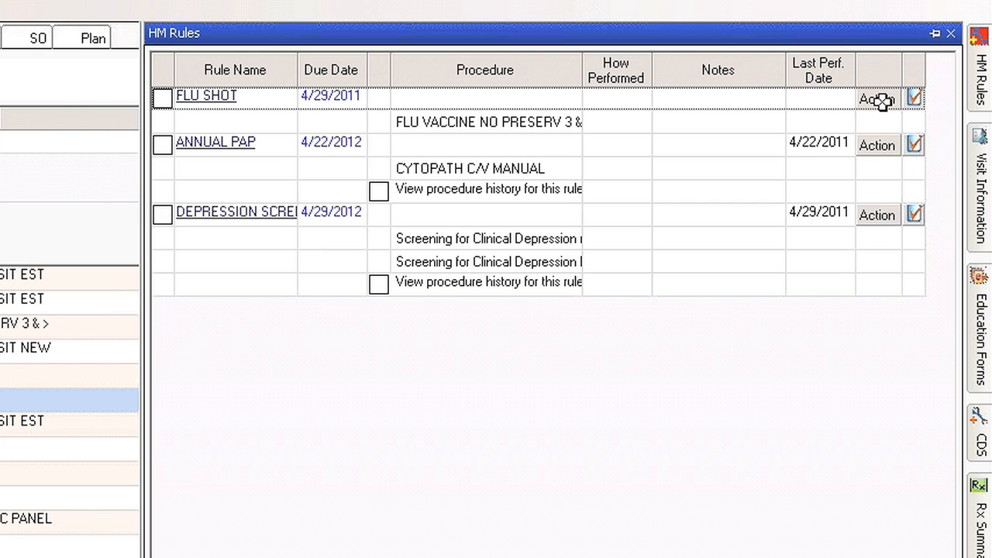
pyautogui.click(882, 101)
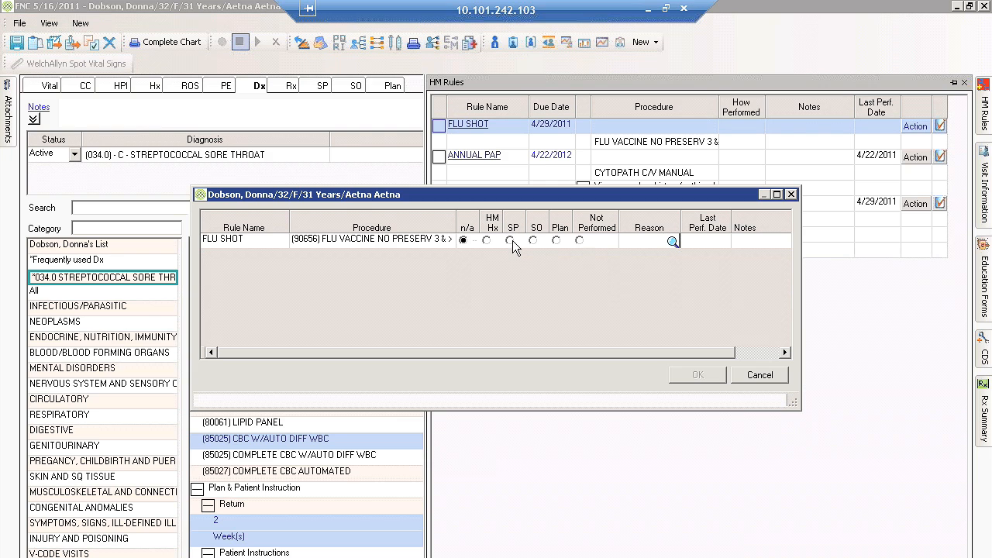
pyautogui.click(510, 241)
pyautogui.click(698, 375)
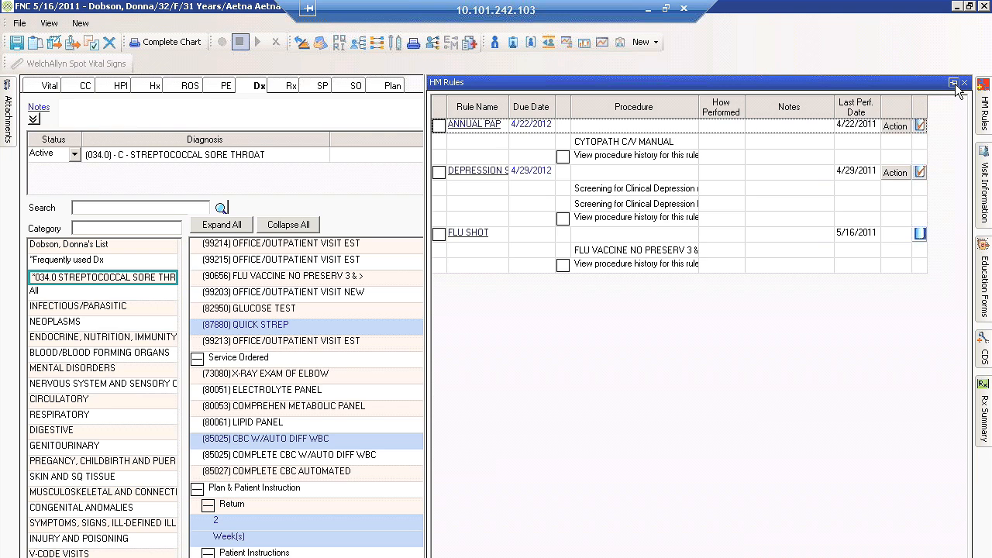
pyautogui.click(956, 84)
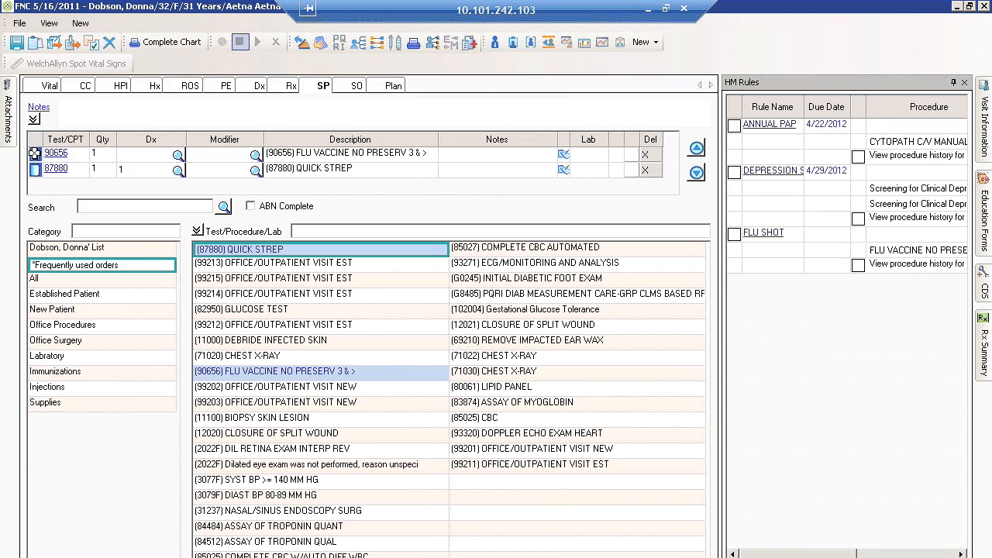
pyautogui.click(36, 154)
# Start a new chart attachment and choose the Throat diagram from the full list of existing images
pyautogui.click(9, 124)
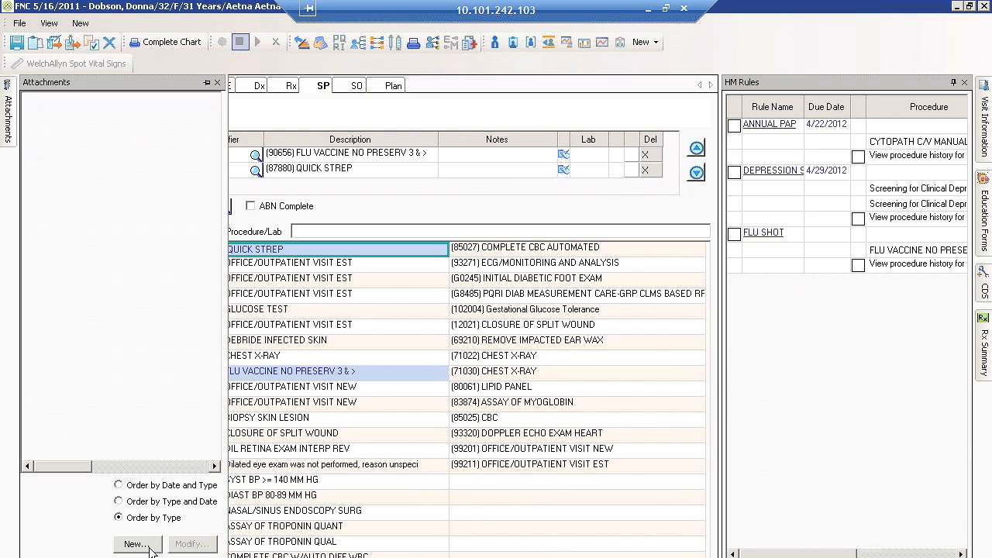
pyautogui.click(146, 546)
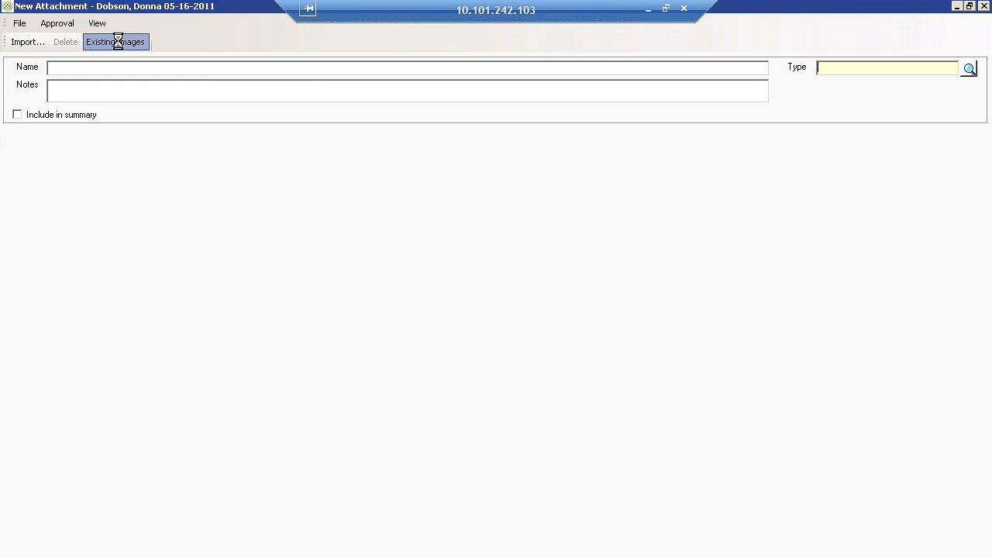
pyautogui.click(115, 38)
pyautogui.click(256, 528)
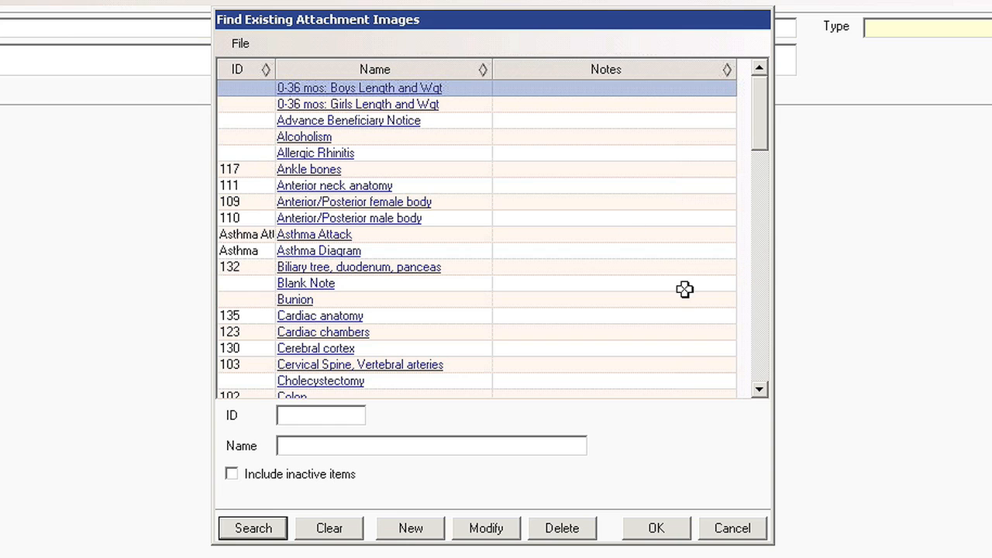
pyautogui.moveTo(763, 143); pyautogui.dragTo(764, 355)
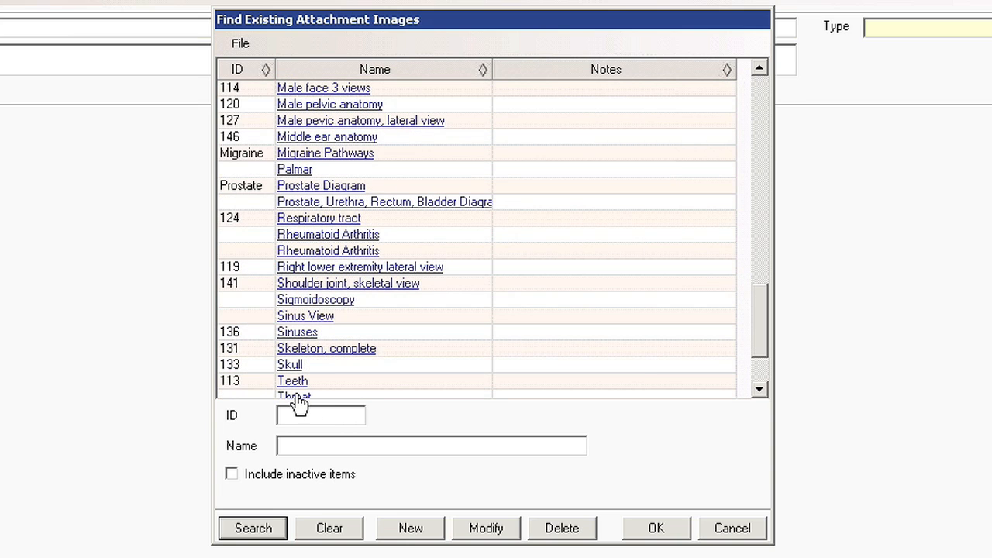
pyautogui.click(302, 397)
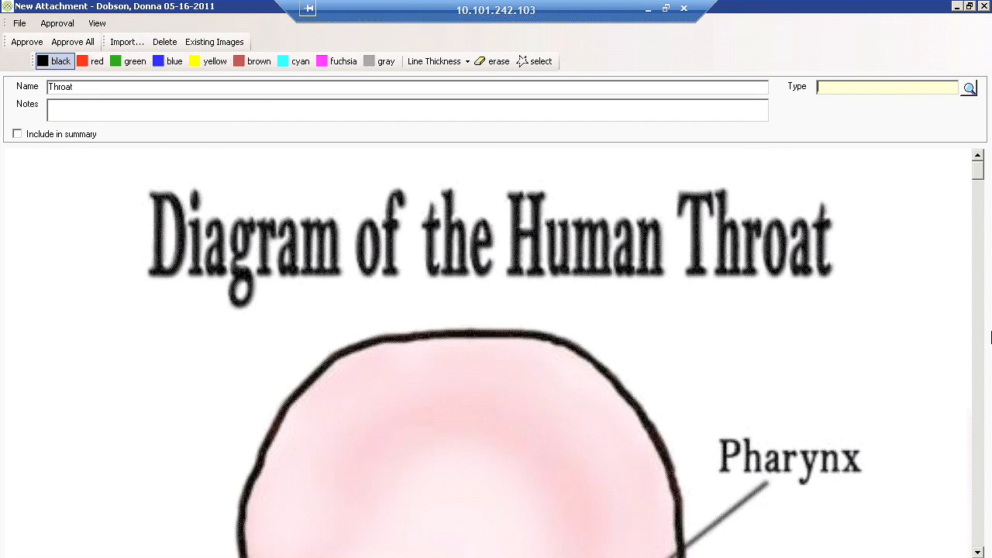
# Mark the pharynx area of the throat diagram with red annotations
pyautogui.scroll(-1, 574, 156)
pyautogui.scroll(-3, 574, 156)
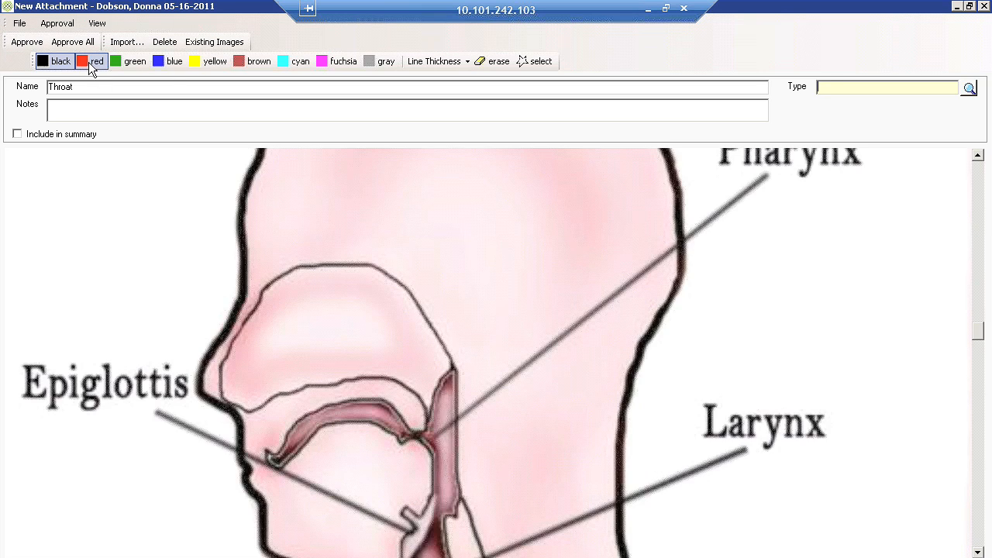
pyautogui.click(91, 64)
pyautogui.click(445, 424)
pyautogui.click(464, 424)
pyautogui.click(459, 400)
pyautogui.click(471, 422)
pyautogui.click(484, 435)
pyautogui.click(477, 445)
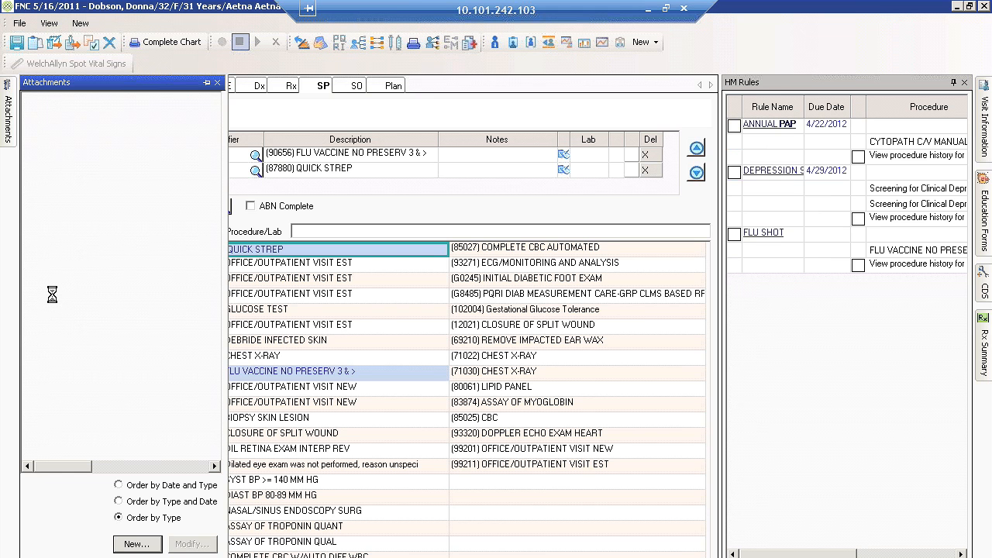
# Start a new attachment from the existing Advance Beneficiary Notice image and look through the form
pyautogui.click(114, 42)
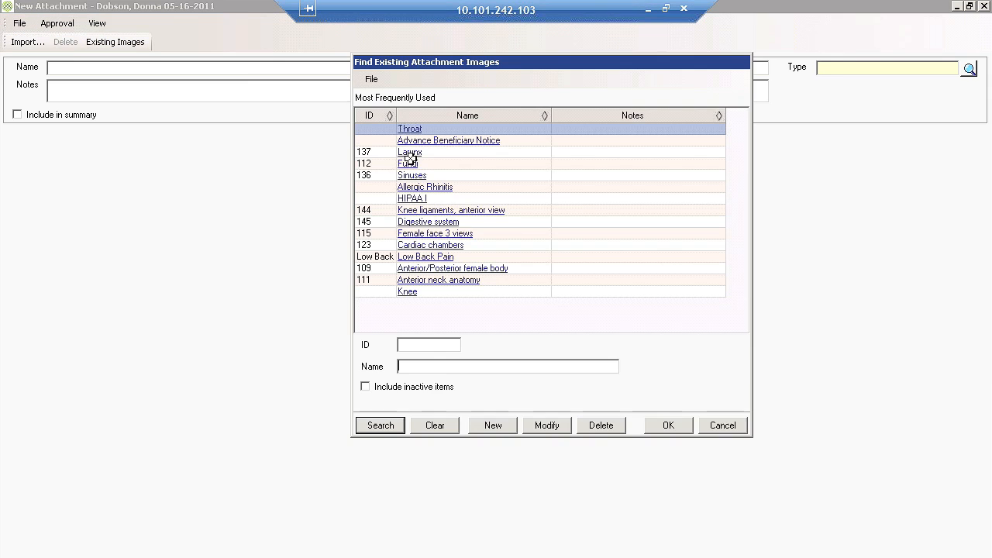
pyautogui.doubleClick(411, 143)
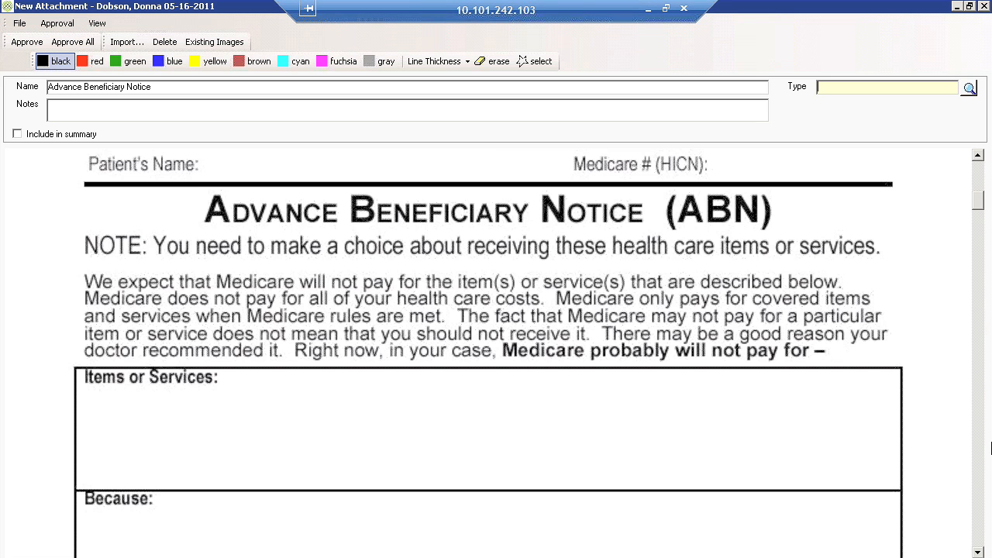
pyautogui.scroll(-5, 990, 448)
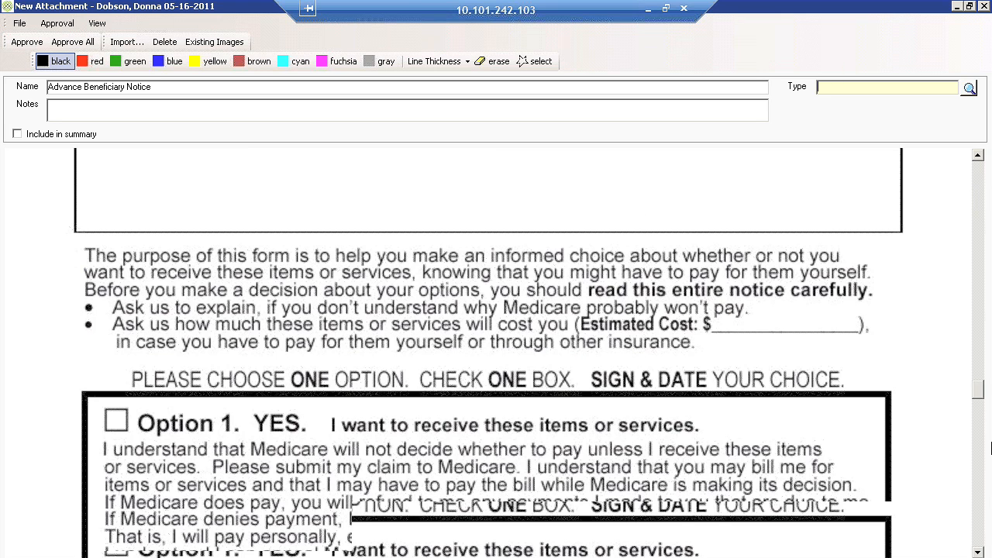
# Finish viewing the notice, close the visit note, and check it out as a complete note with superbill ready to review and prescriptions ready to prescribe
pyautogui.moveTo(991, 470); pyautogui.dragTo(987, 439)
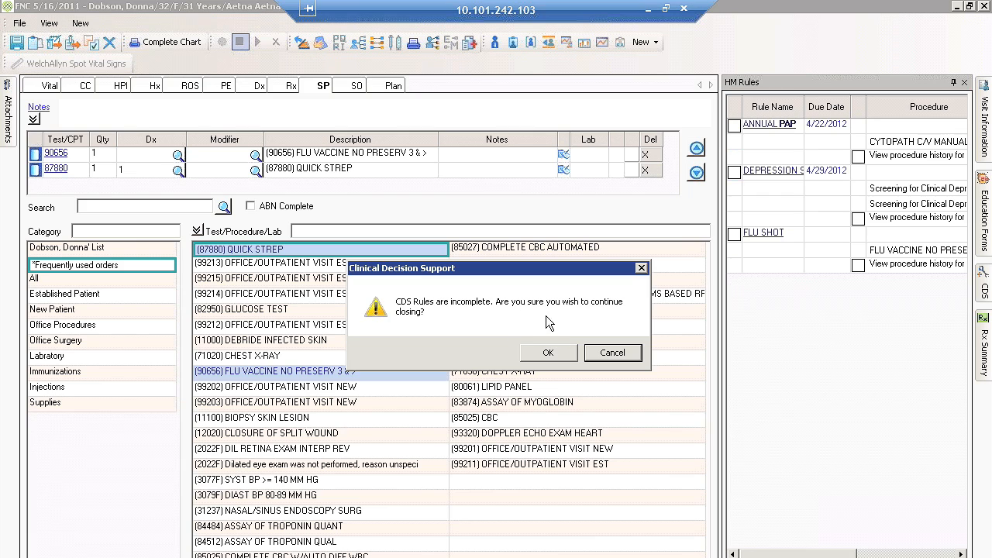
pyautogui.click(547, 354)
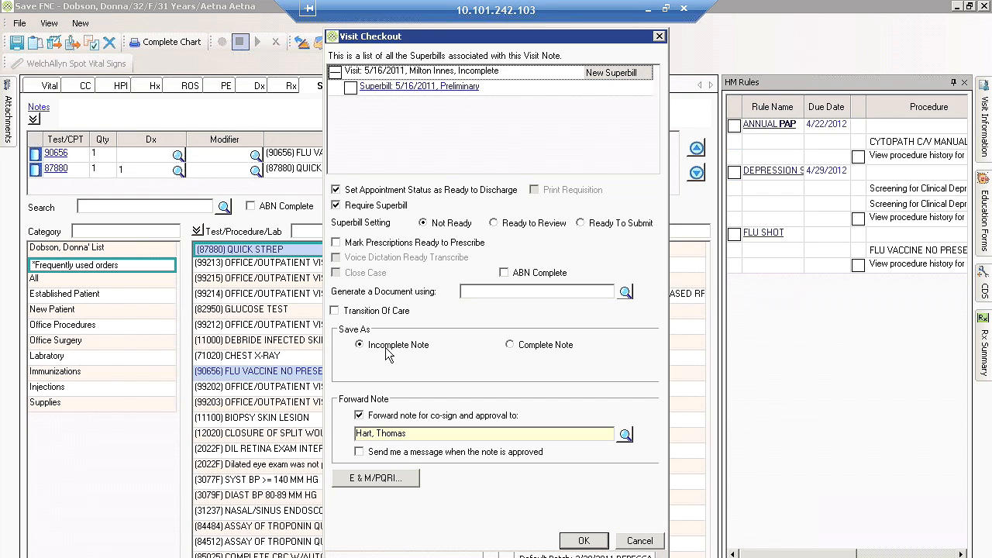
pyautogui.click(511, 345)
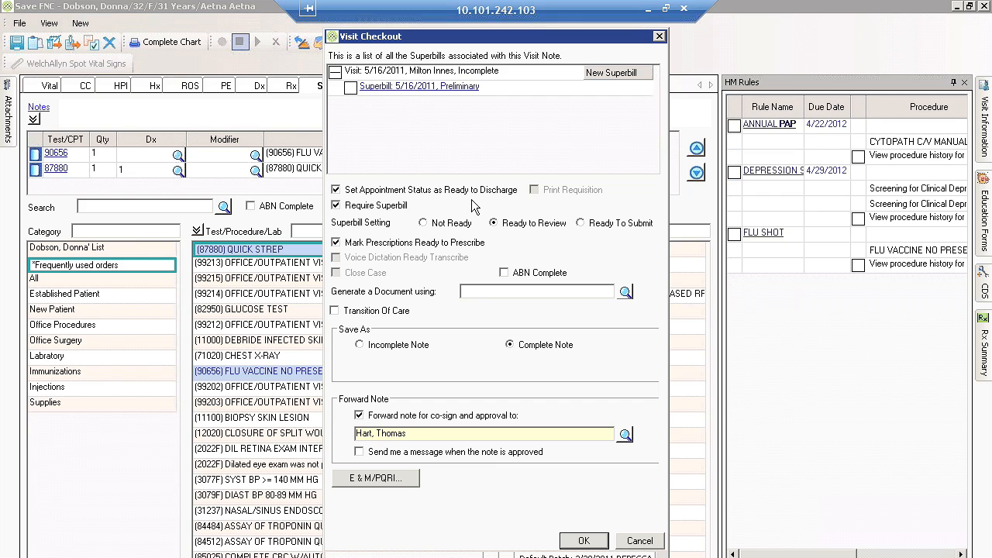
pyautogui.click(584, 541)
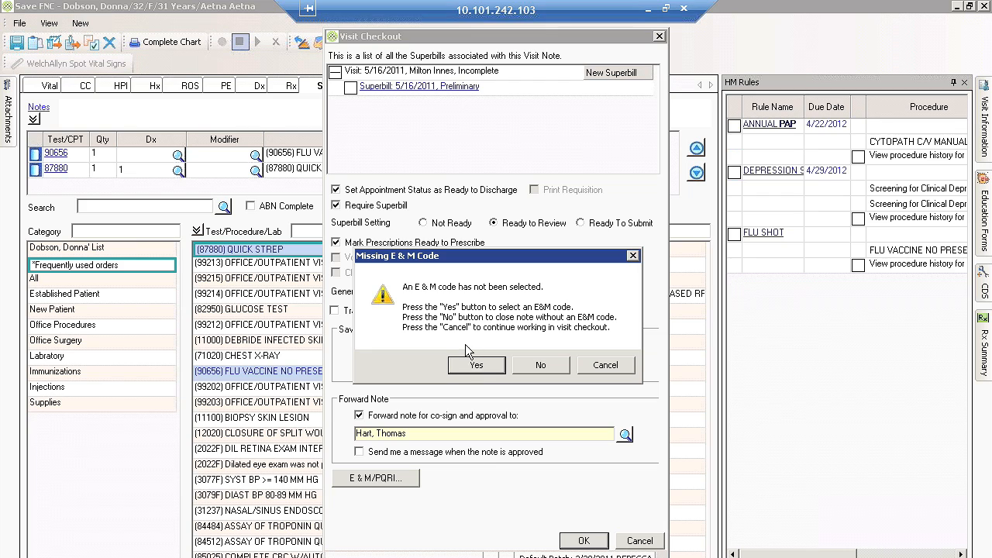
# Confirm level of care 3 (99213) as the visit's E&M code and accept the erythromycin prescription alert
pyautogui.click(475, 369)
pyautogui.click(476, 369)
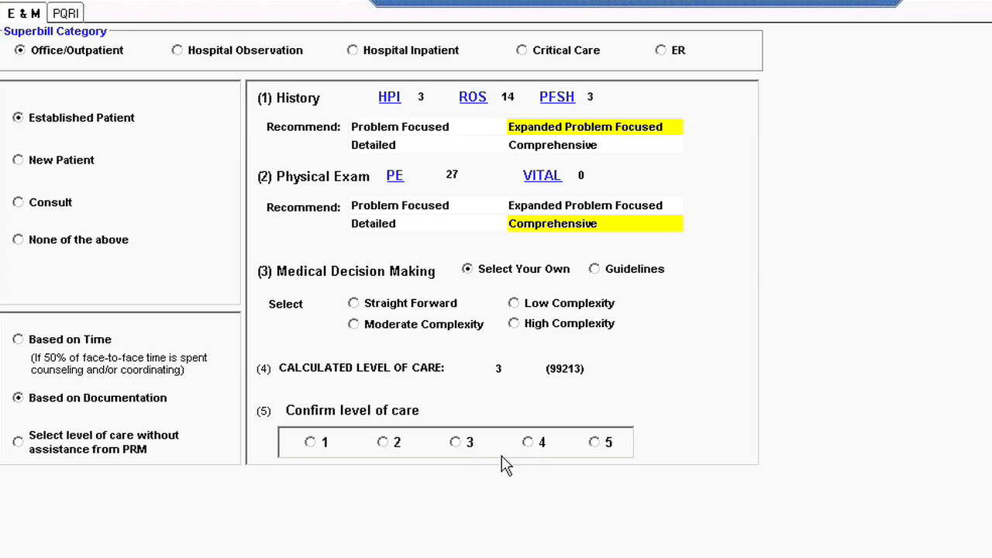
pyautogui.click(463, 447)
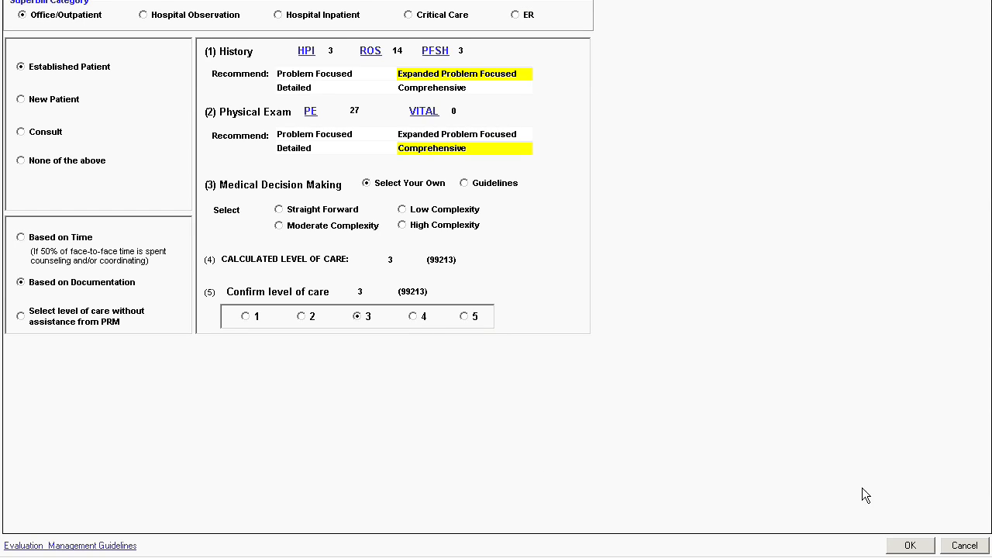
pyautogui.click(926, 549)
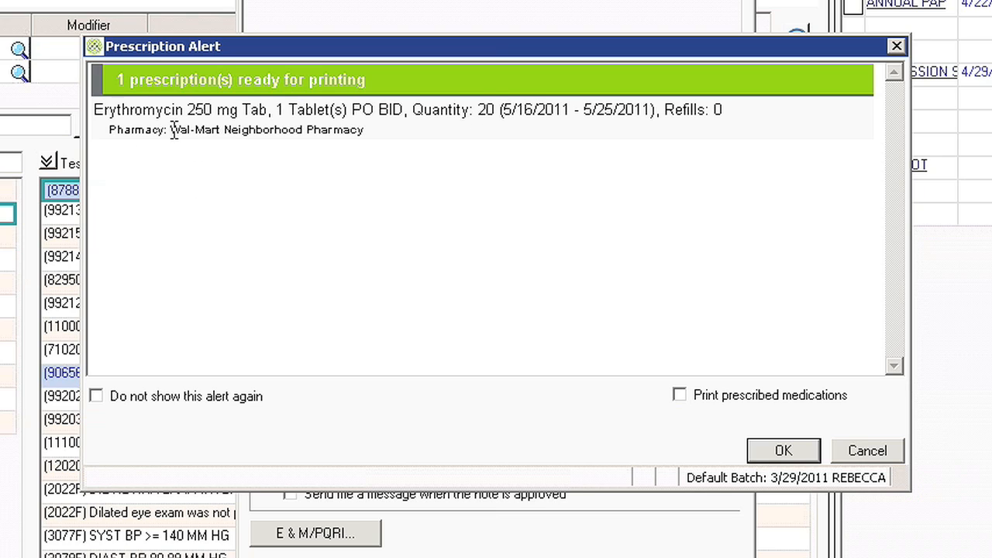
pyautogui.click(801, 449)
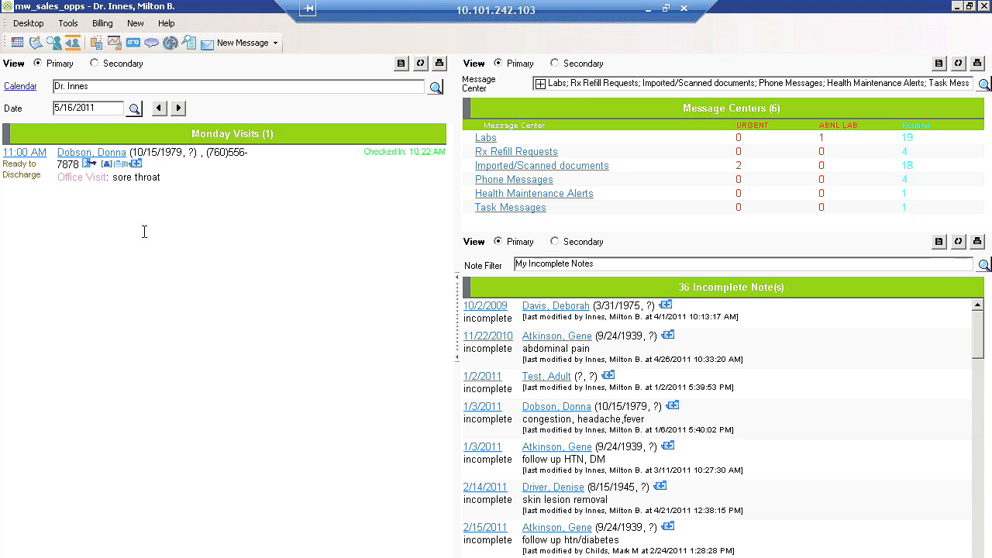
# Start the patient's checkout and generate a document for the 5/16/2011 visit from the Referring Doctor Letter FP.doc model
pyautogui.click(89, 167)
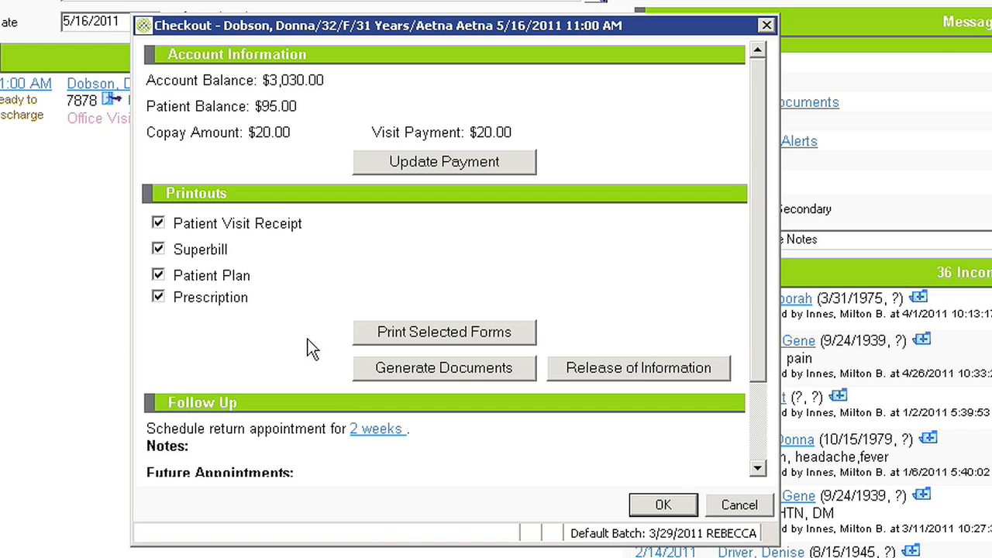
pyautogui.click(444, 370)
pyautogui.click(149, 122)
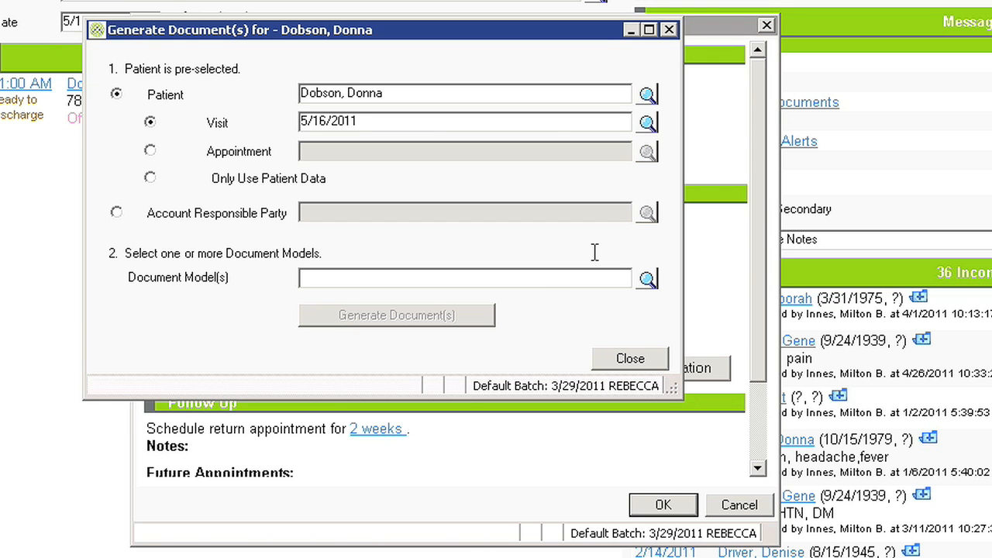
pyautogui.click(647, 279)
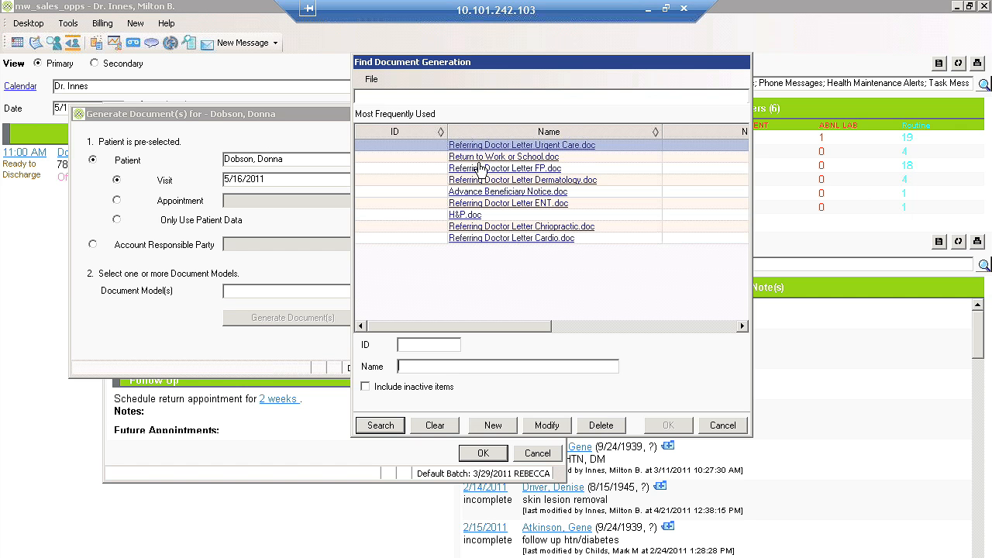
pyautogui.click(481, 168)
pyautogui.click(669, 425)
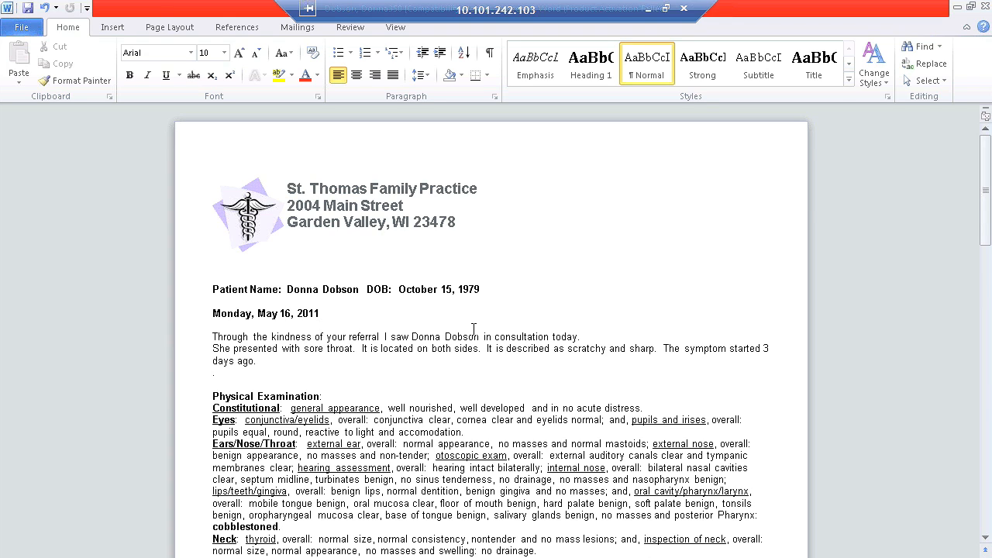
# Review the generated referral letter, checking the patient's name and date of birth fields, physical examination, impression, plan and signature
pyautogui.click(313, 289)
pyautogui.click(463, 285)
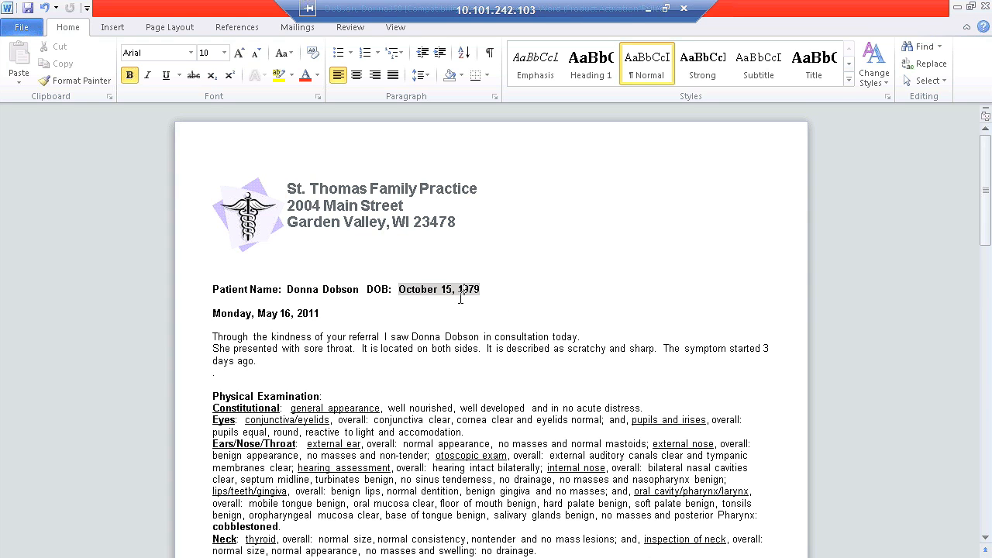
pyautogui.moveTo(985, 213); pyautogui.dragTo(983, 250)
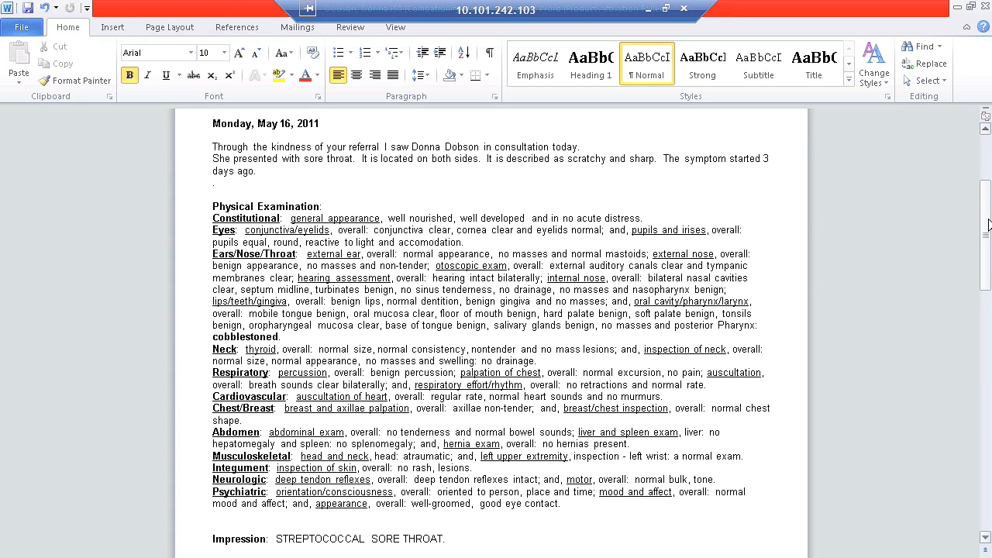
pyautogui.scroll(-6, 296, 302)
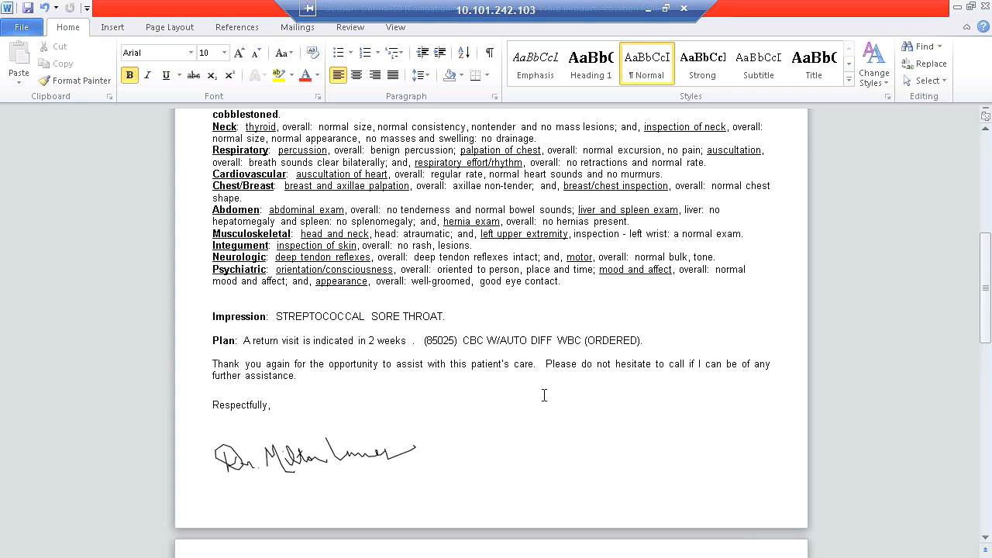
pyautogui.moveTo(987, 314); pyautogui.dragTo(987, 326)
# Add the text "type" after the letter's closing sentence, then close the letter with the changes saved
pyautogui.click(302, 258)
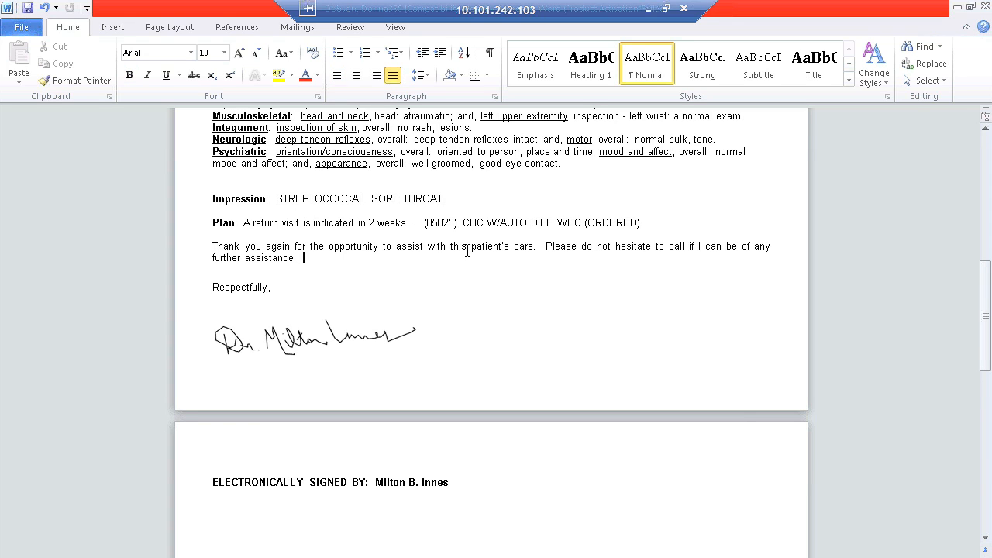
pyautogui.write('type')
pyautogui.click(985, 6)
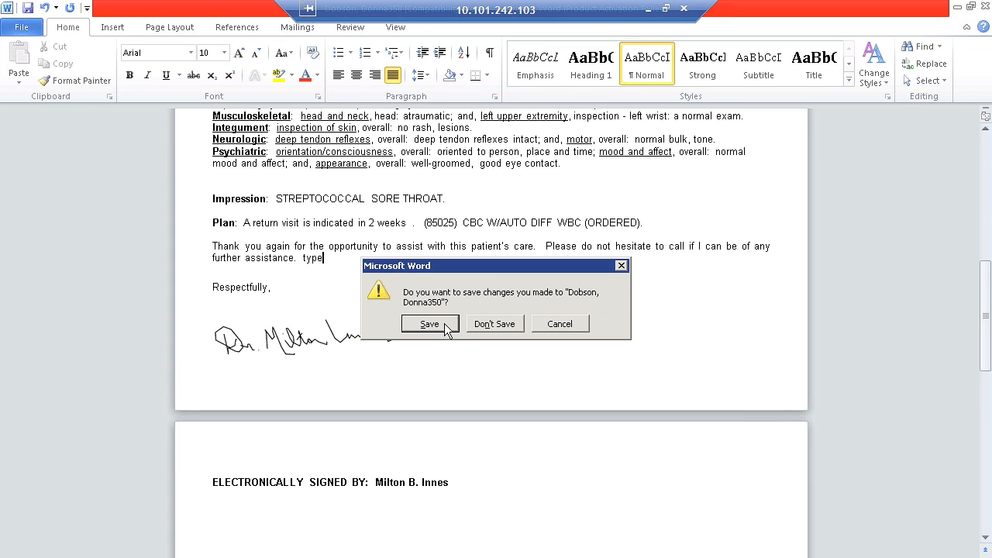
pyautogui.click(430, 324)
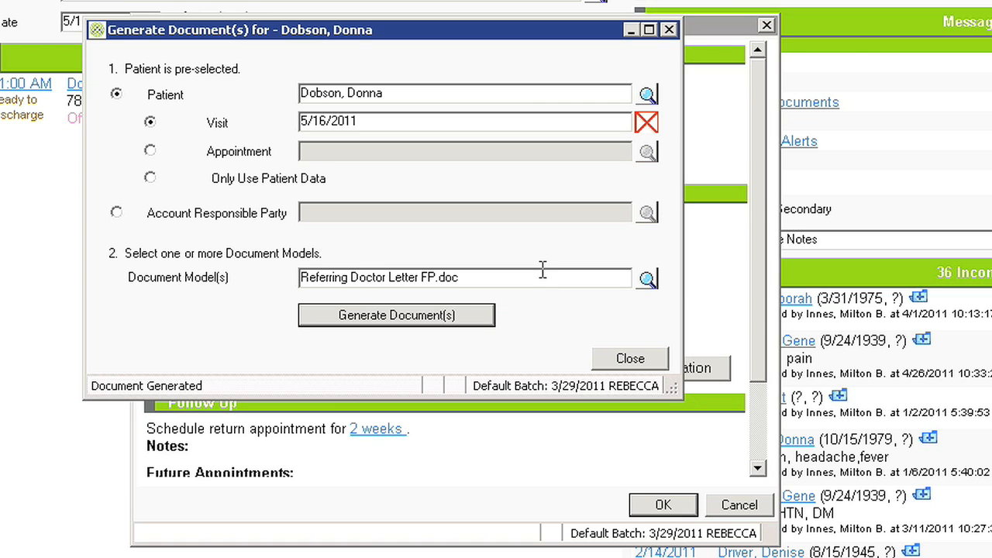
# Leave document generation and complete the checkout so the patient is discharged
pyautogui.click(654, 358)
pyautogui.scroll(-3, 751, 317)
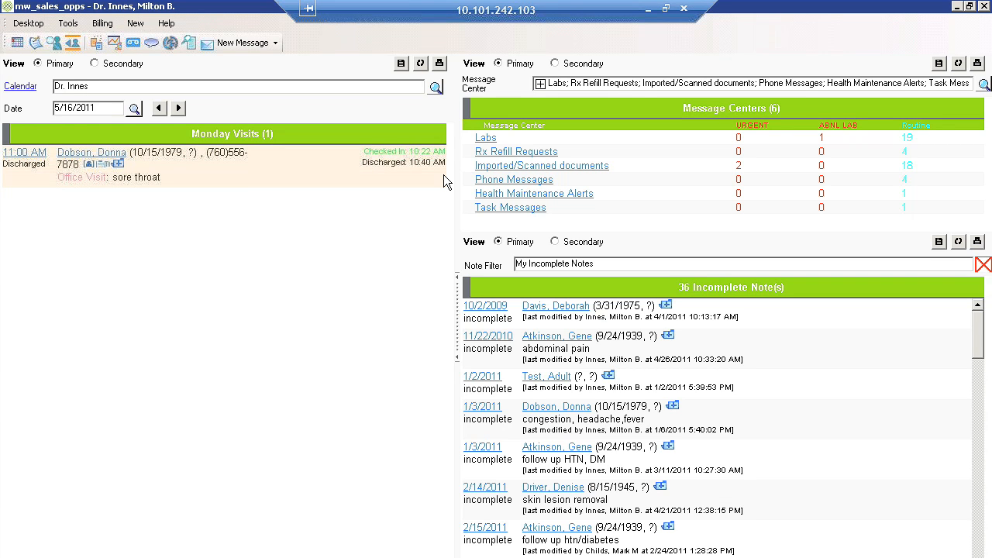
# Open a note for the discharged visit and its Follow Up list, limiting the 5/16/2011 findings to CC/HPI, PE and Dx
pyautogui.click(103, 166)
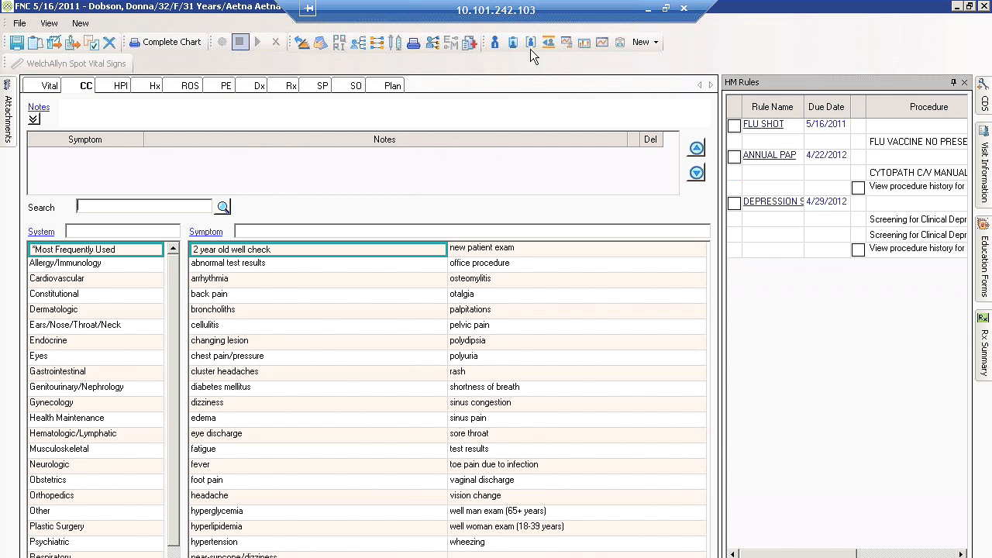
pyautogui.click(445, 44)
pyautogui.click(425, 138)
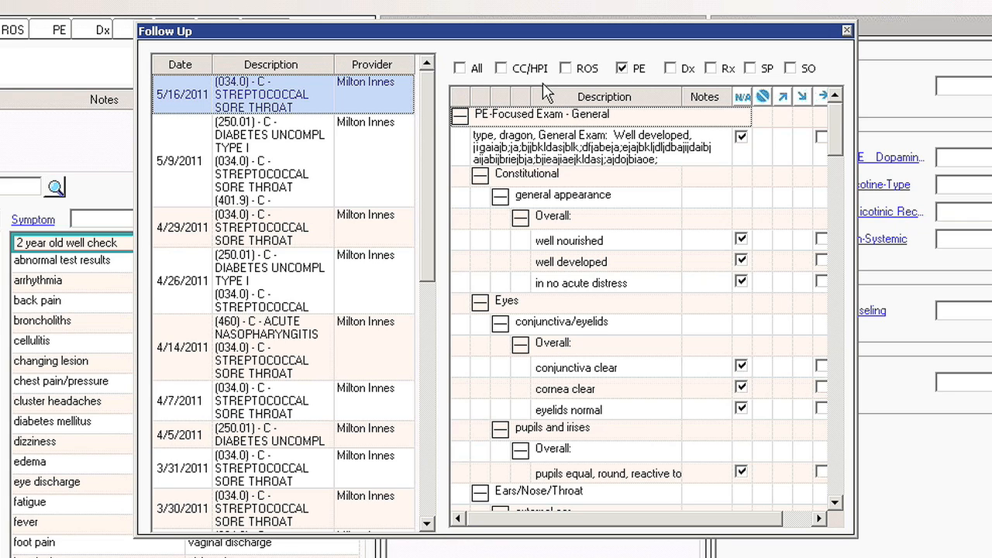
pyautogui.click(461, 69)
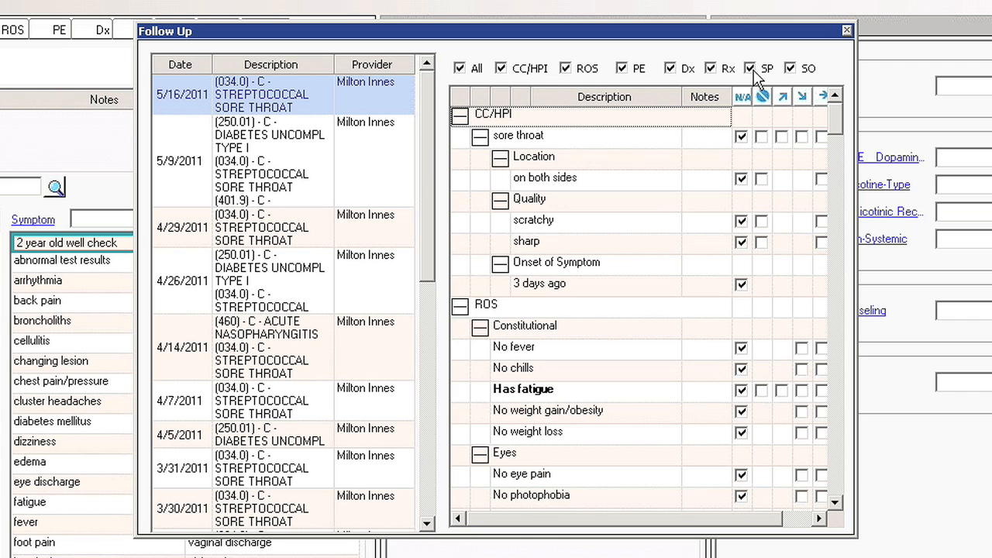
pyautogui.click(566, 69)
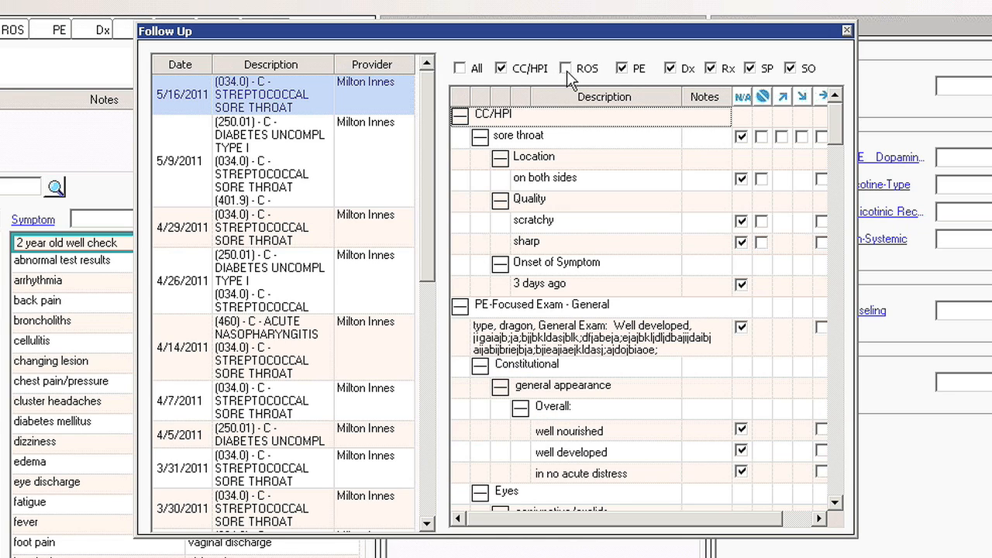
pyautogui.click(714, 66)
pyautogui.click(753, 69)
pyautogui.click(789, 69)
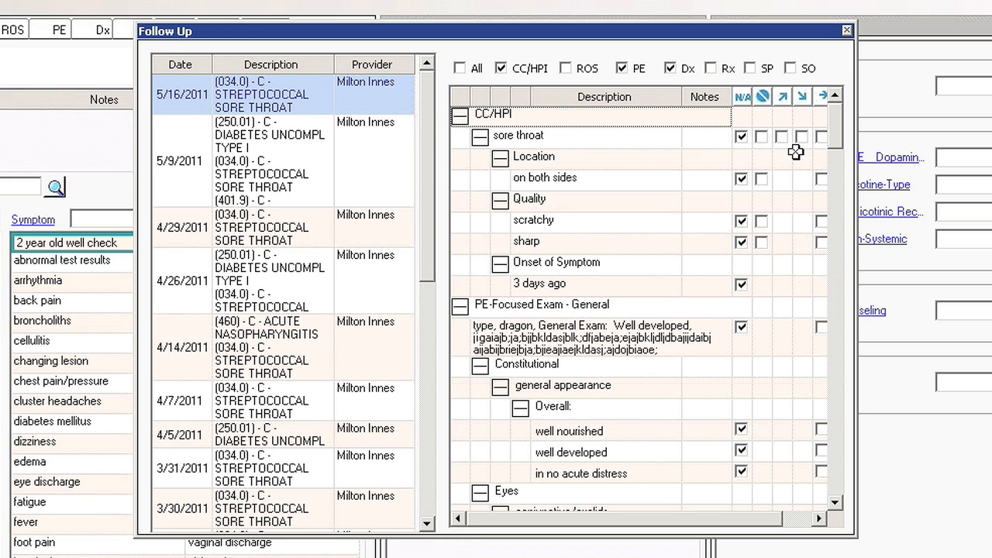
# Carry the filtered findings into the note, marking them improved and switching through the remaining status columns, and close the Follow Up list
pyautogui.click(784, 98)
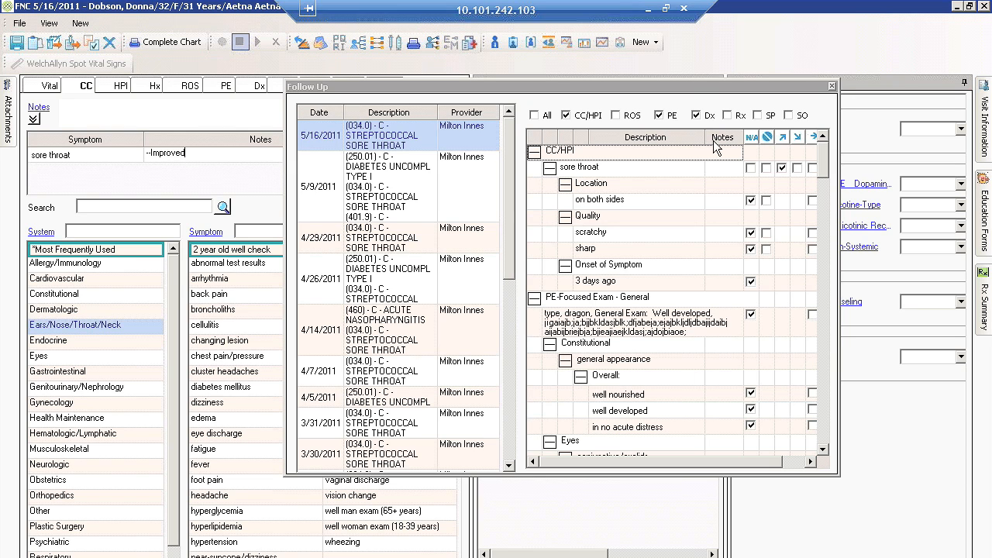
pyautogui.click(797, 138)
pyautogui.click(811, 137)
pyautogui.click(833, 85)
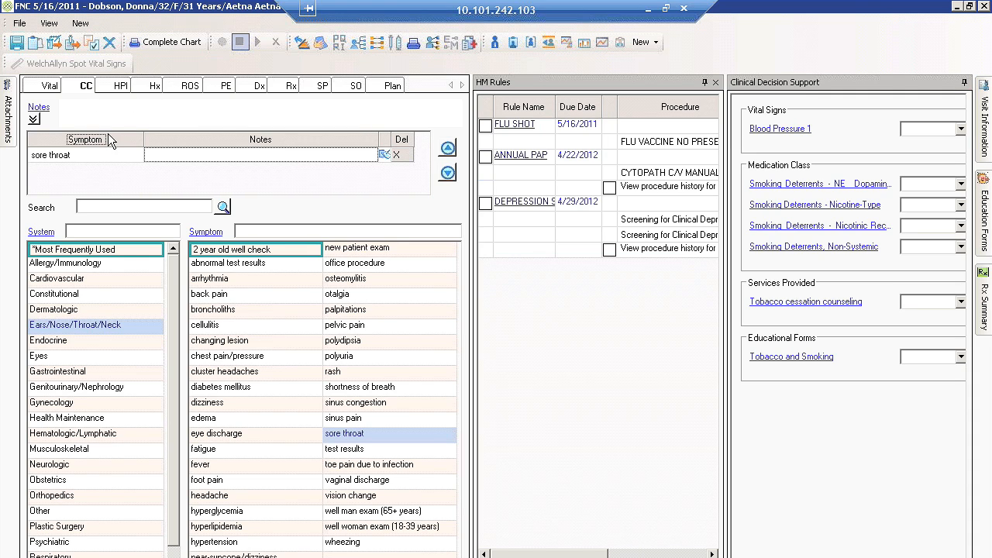
# Check the carried-over HPI, PE and Dx sections of the note, then close the note
pyautogui.click(116, 87)
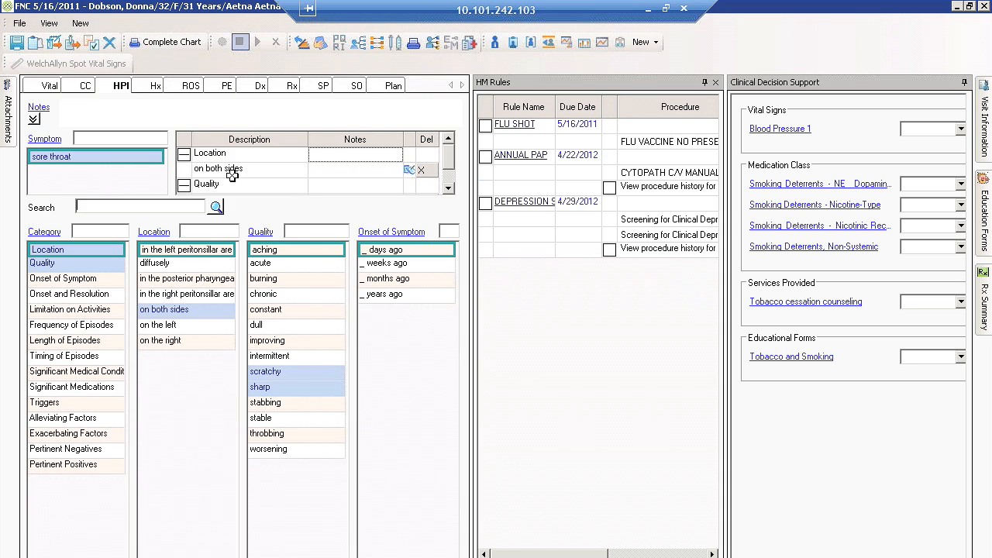
pyautogui.click(225, 88)
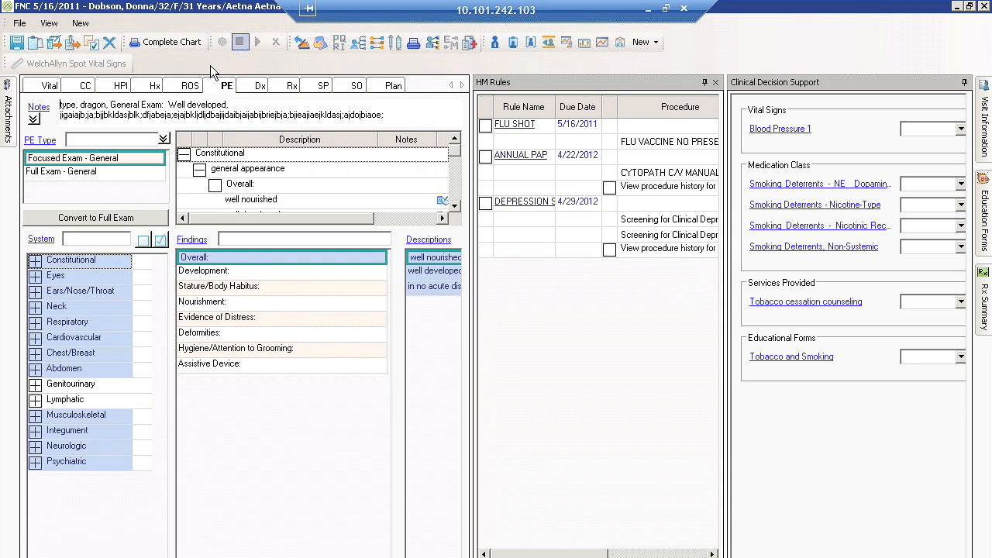
pyautogui.click(259, 87)
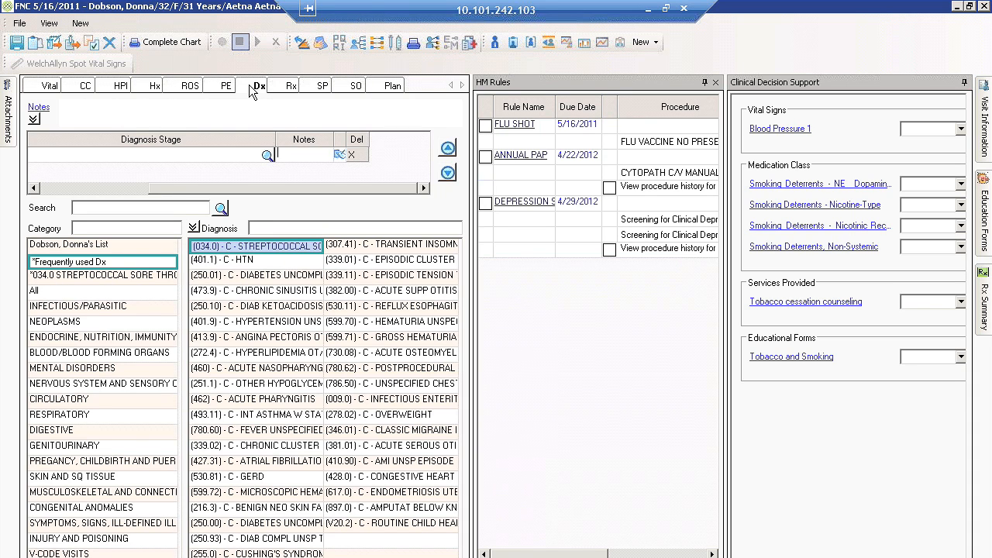
pyautogui.click(983, 7)
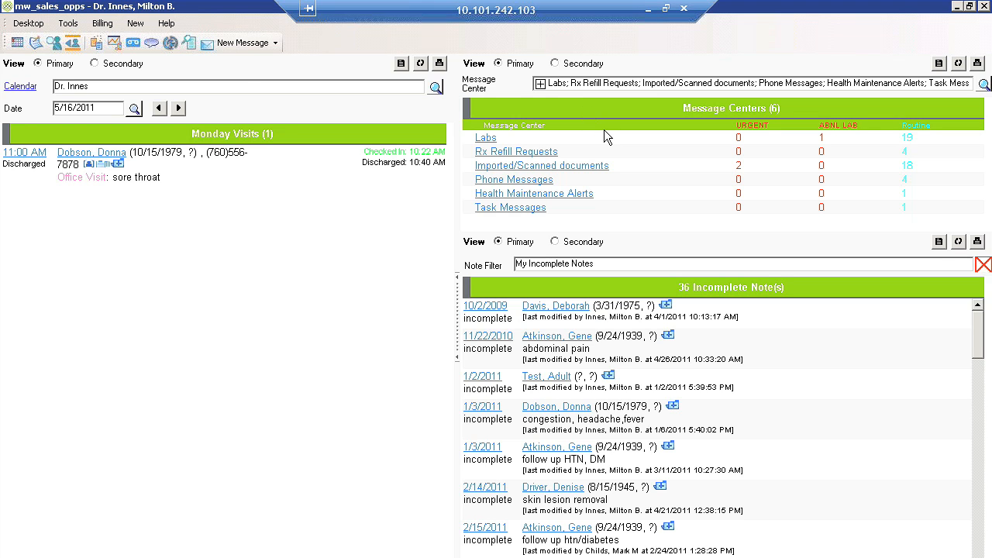
pyautogui.click(274, 43)
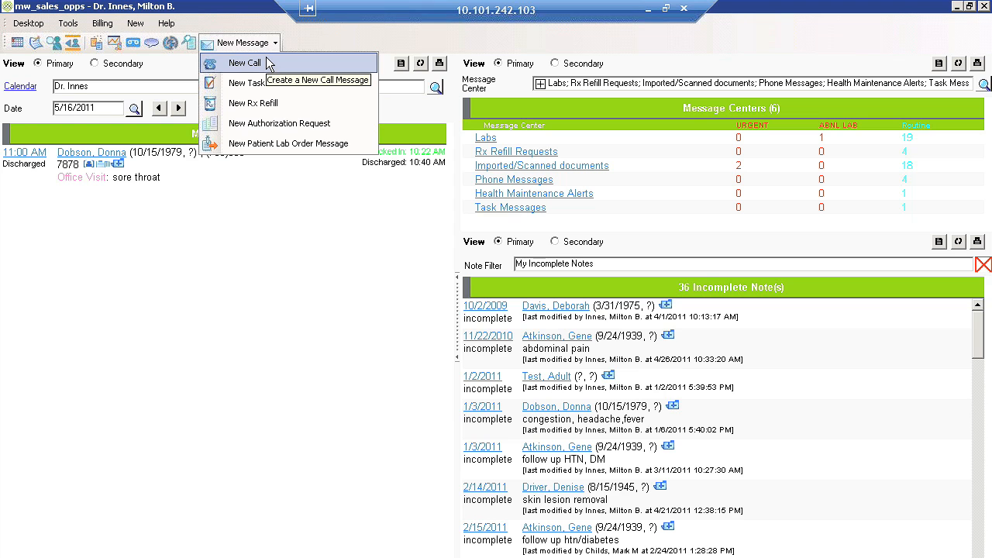
pyautogui.click(266, 61)
pyautogui.doubleClick(407, 133)
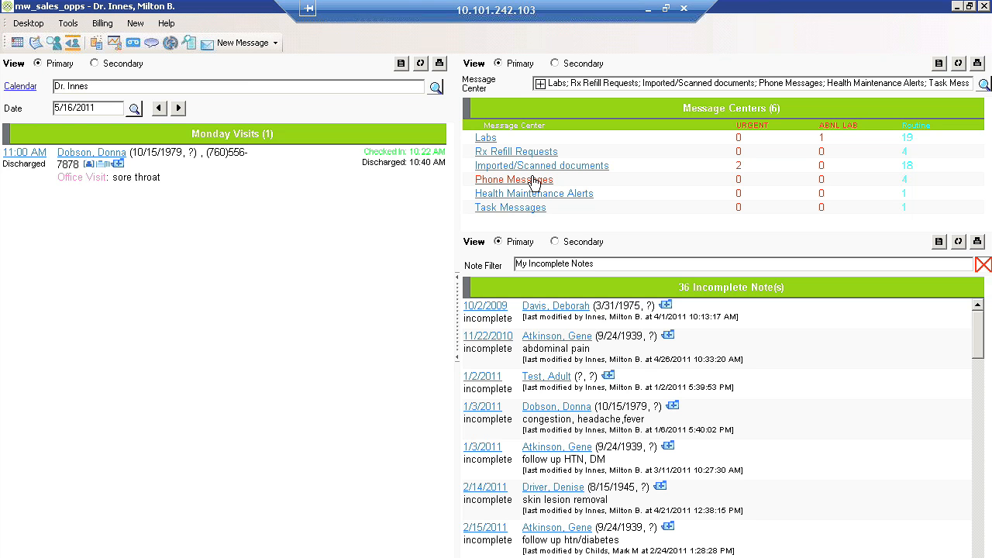
# Open the phone message about the reaction to erythromycin and add the predefined note "schedule appt" to it
pyautogui.click(535, 181)
pyautogui.click(78, 80)
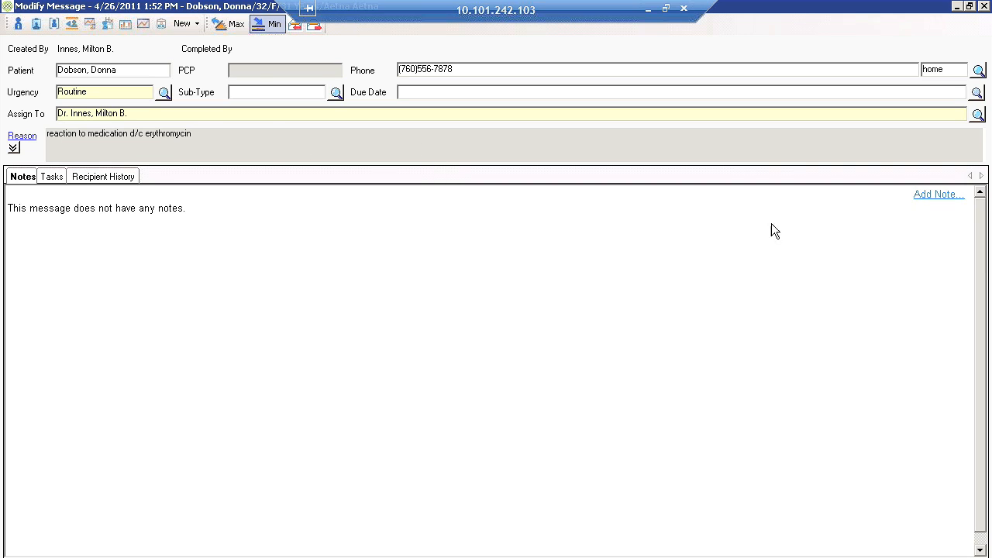
pyautogui.click(923, 200)
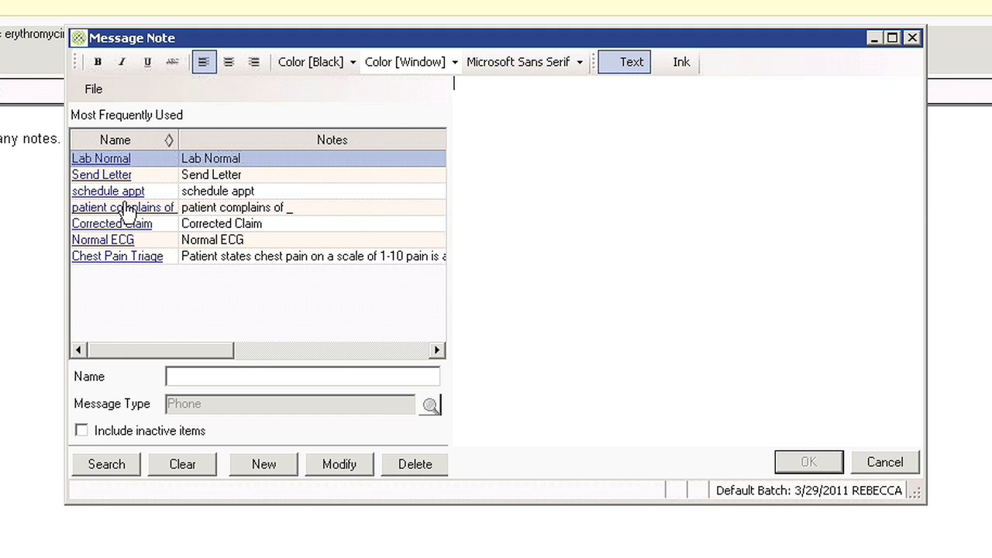
pyautogui.click(116, 192)
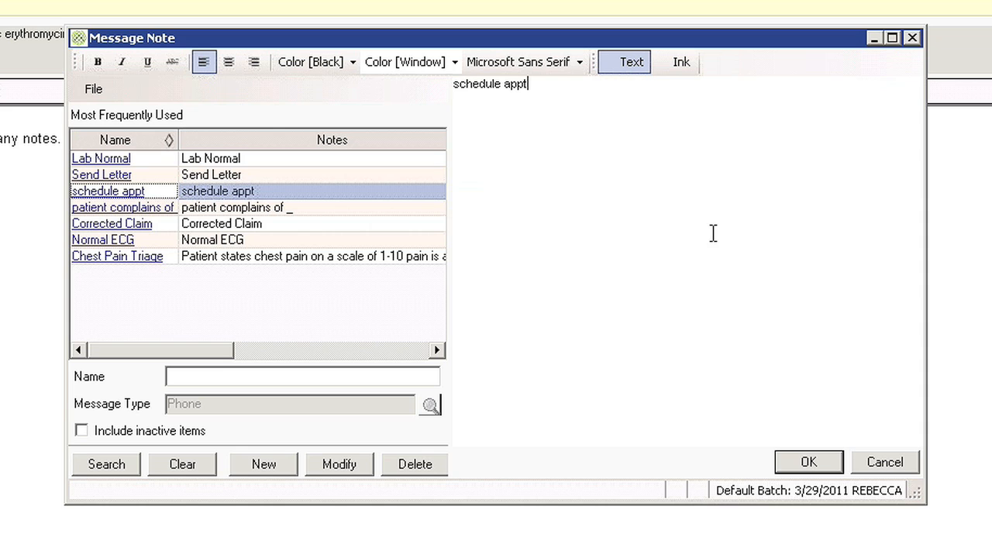
pyautogui.click(820, 468)
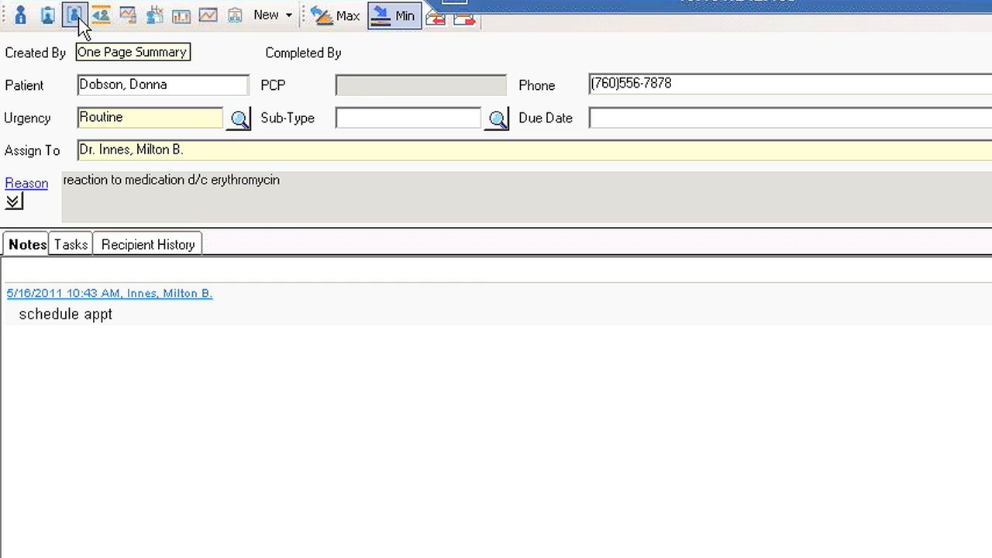
# Start a Release of Information for the full patient record, including Chart Note attachments and the 03/17/2011 throat digital image
pyautogui.click(132, 23)
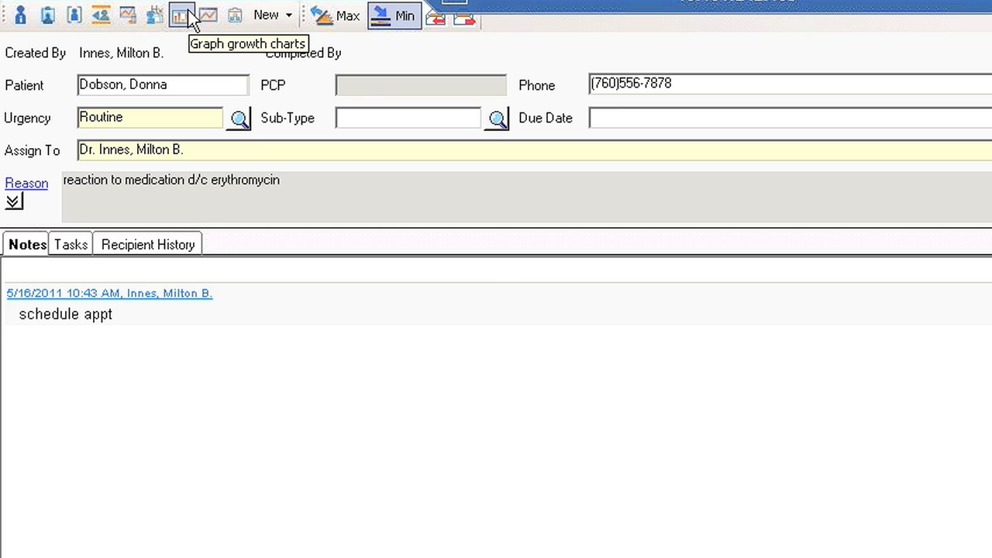
pyautogui.click(236, 16)
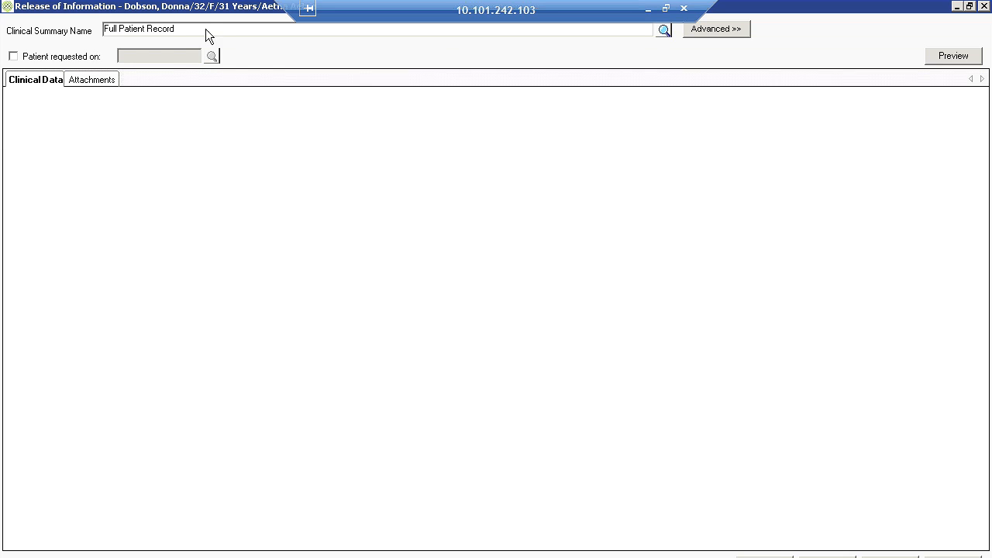
pyautogui.click(734, 33)
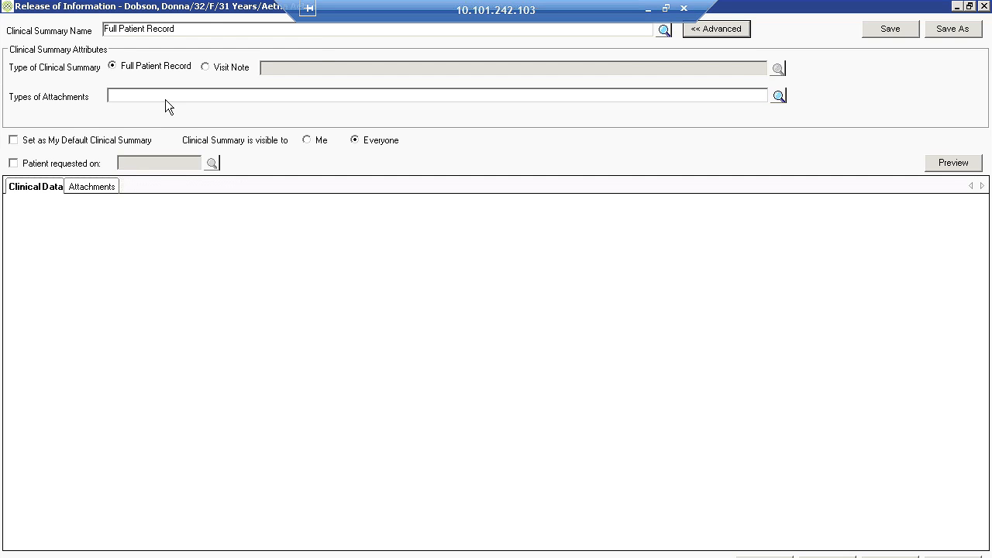
pyautogui.click(774, 95)
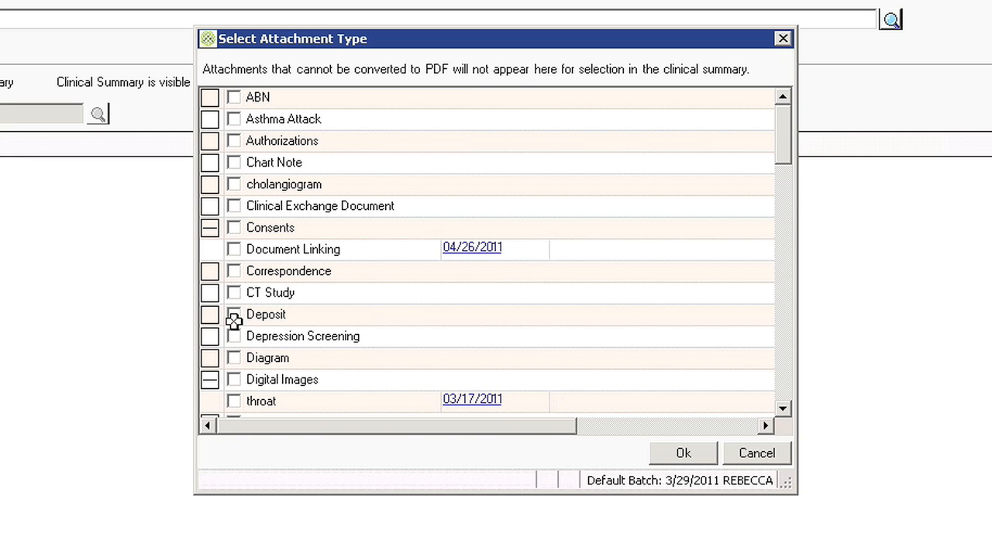
pyautogui.click(237, 401)
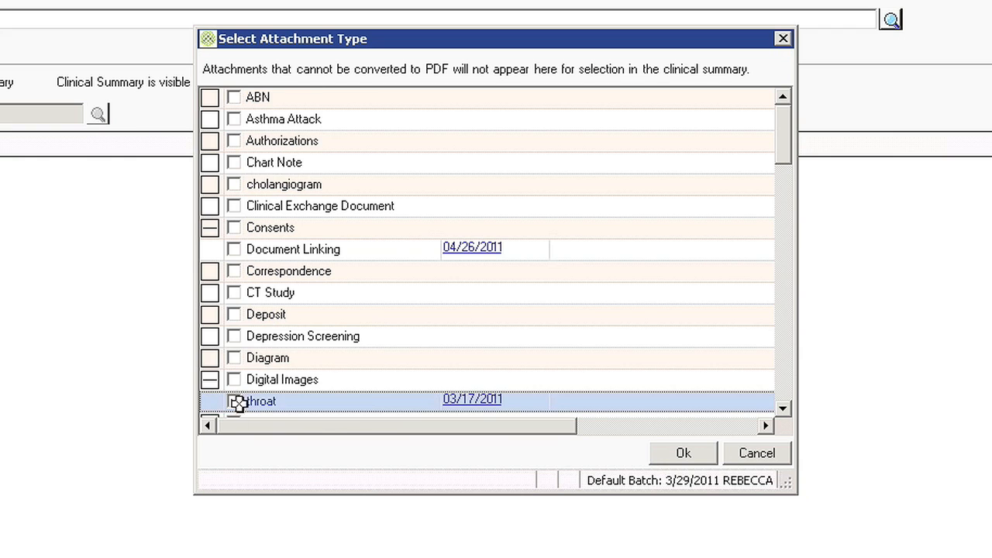
pyautogui.click(236, 163)
pyautogui.click(683, 452)
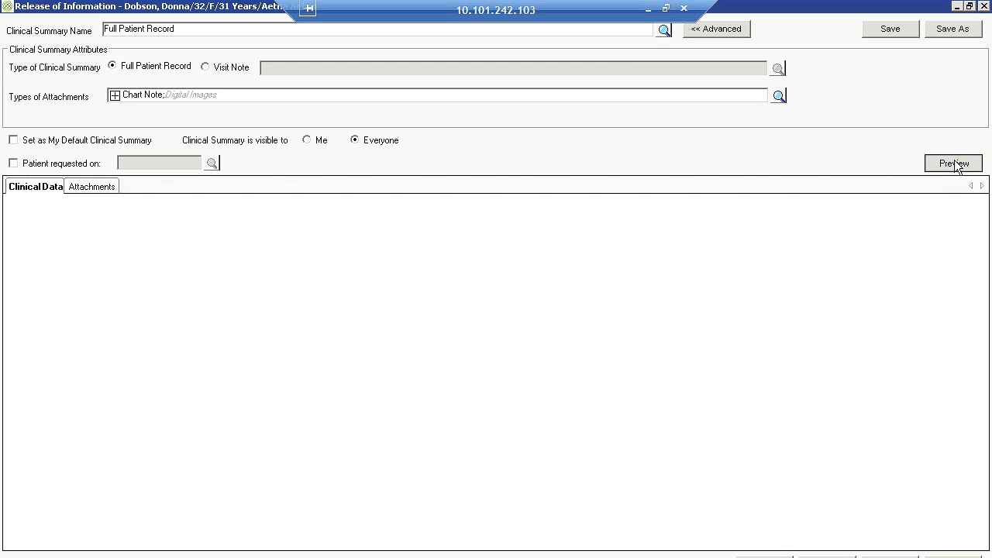
# Preview the full patient record extract, review its problems and medications, and leave the Release of Information
pyautogui.click(954, 163)
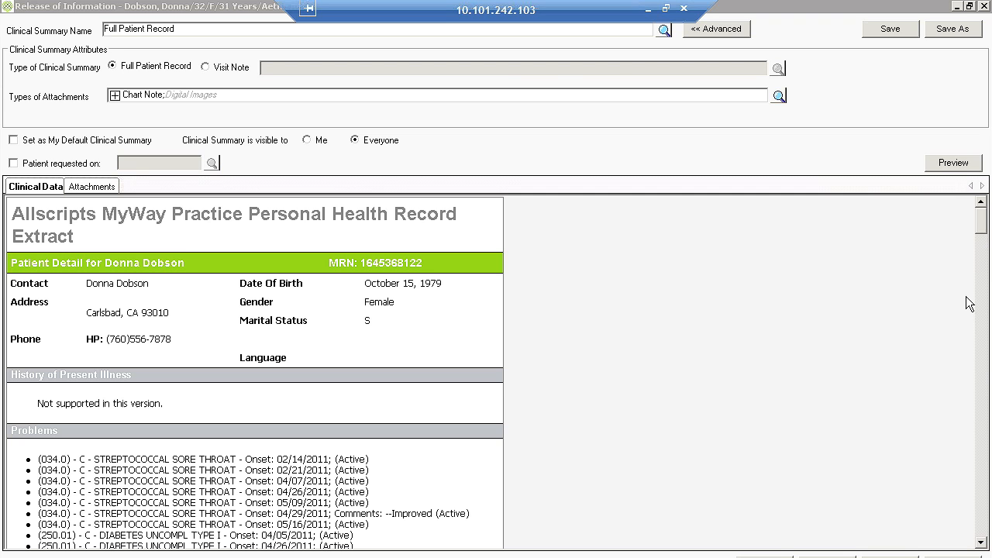
pyautogui.moveTo(980, 226)
pyautogui.mouseDown()
pyautogui.moveTo(980, 265)
pyautogui.moveTo(963, 216)
pyautogui.mouseUp()
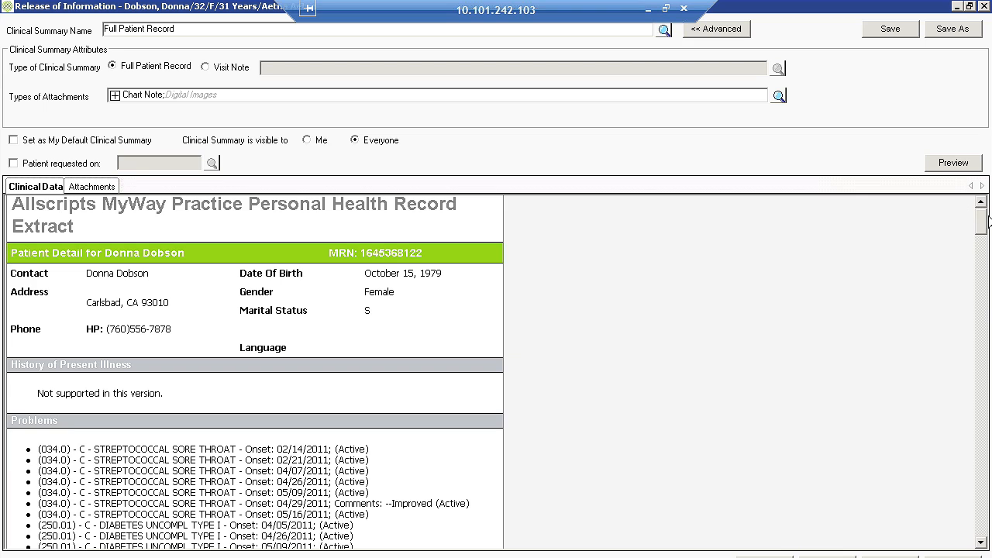
pyautogui.moveTo(984, 224); pyautogui.dragTo(986, 240)
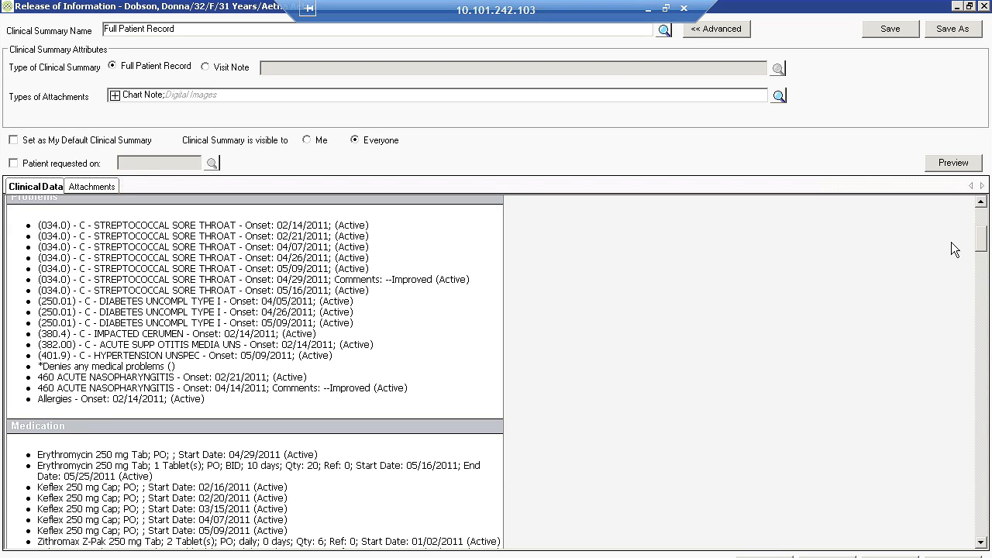
pyautogui.click(972, 555)
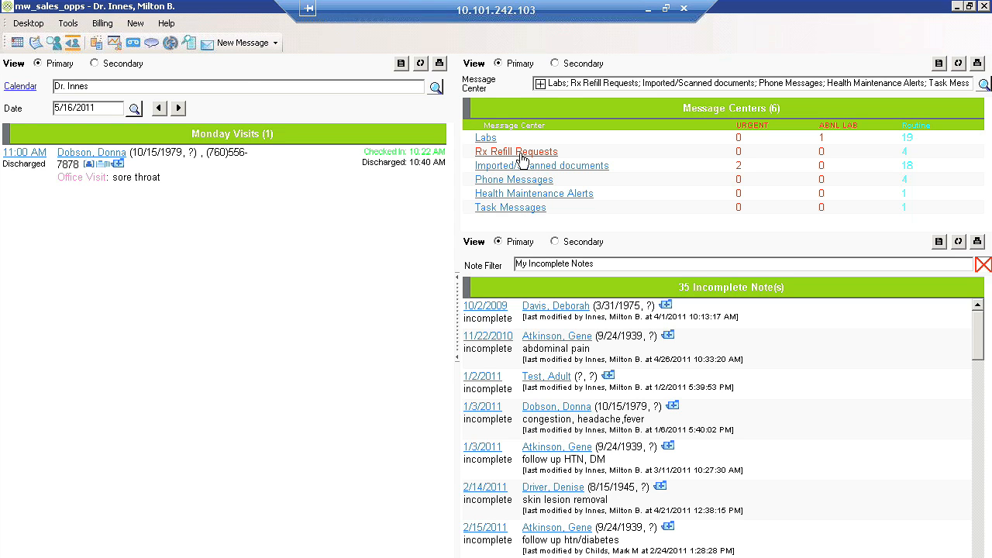
pyautogui.click(217, 46)
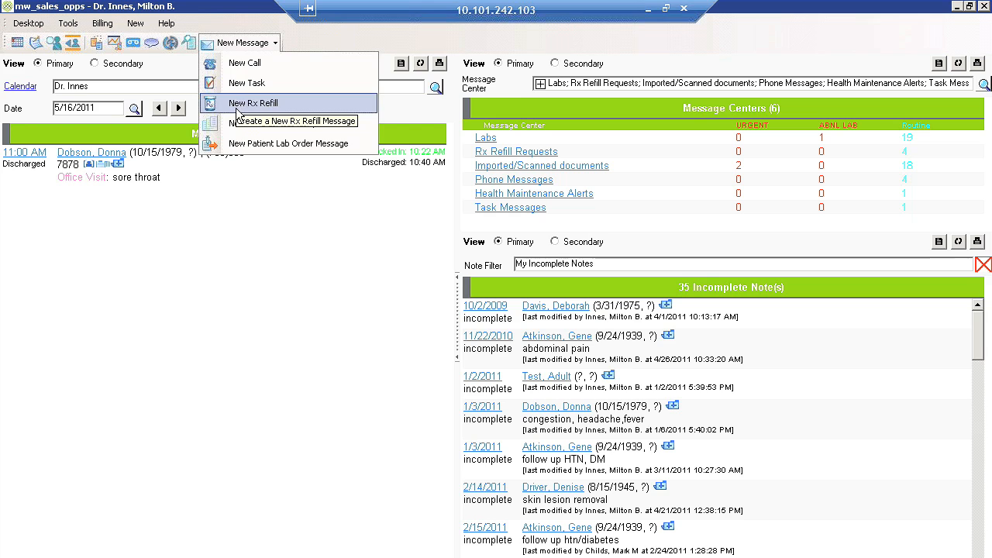
pyautogui.click(310, 272)
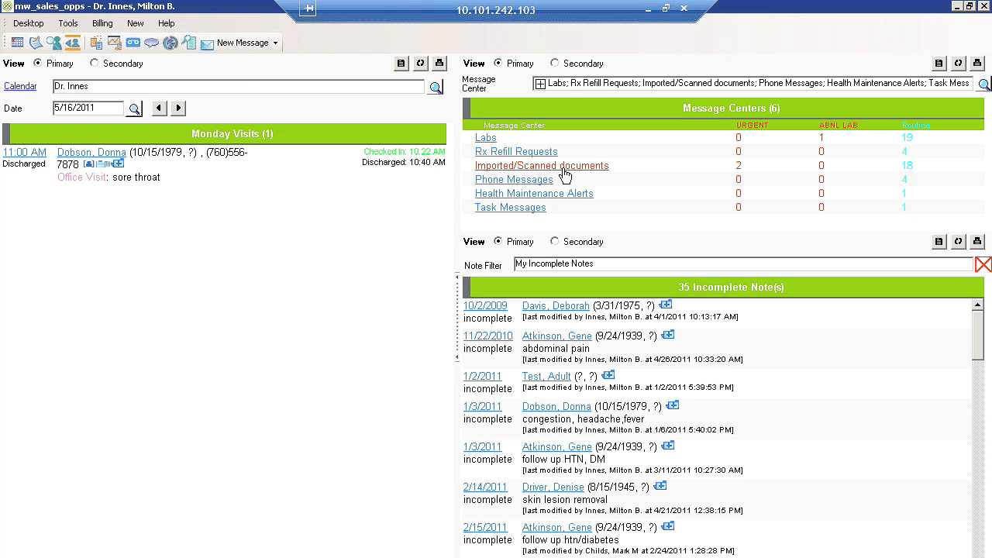
# Open the scanned EKG message among the imported documents and mark its attachment as approved
pyautogui.click(569, 167)
pyautogui.click(98, 251)
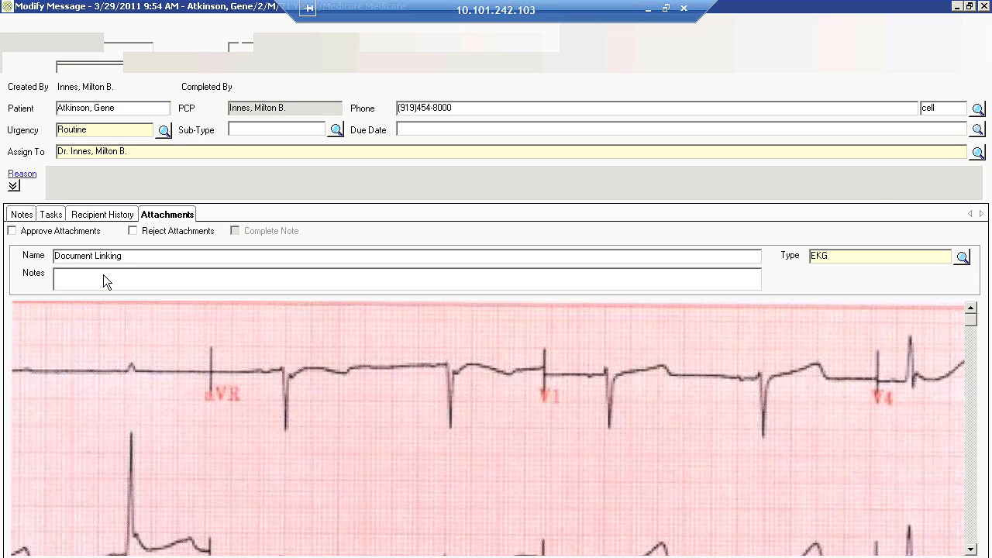
pyautogui.click(75, 234)
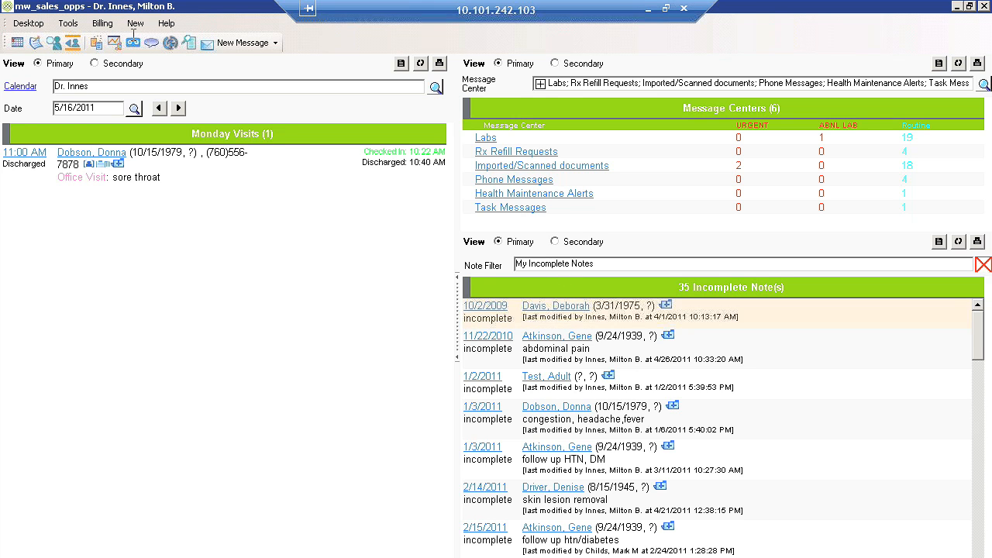
# Open the Patients by Diagnosis report and filter it by diagnosis 034.0 Streptococcal Sore Throat
pyautogui.click(192, 45)
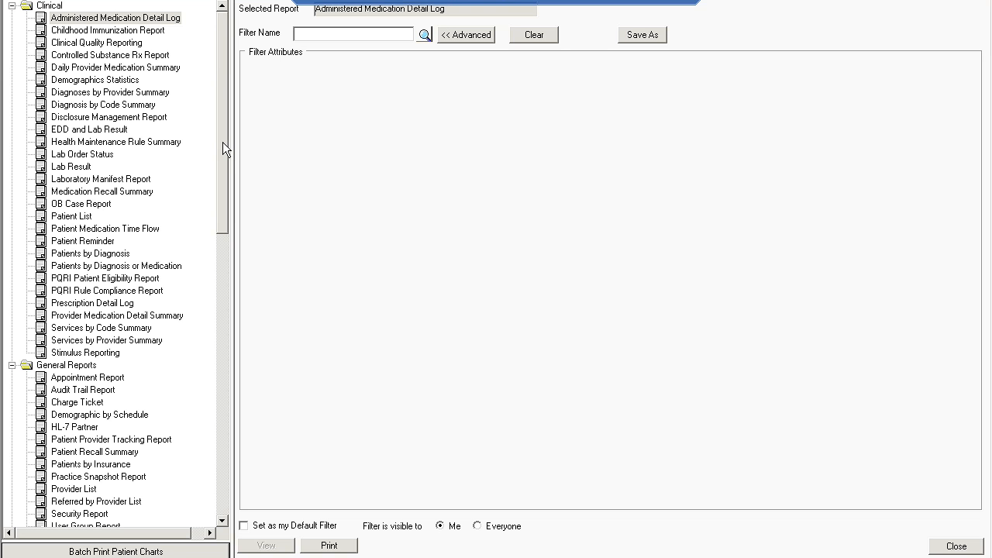
pyautogui.click(90, 253)
pyautogui.click(531, 81)
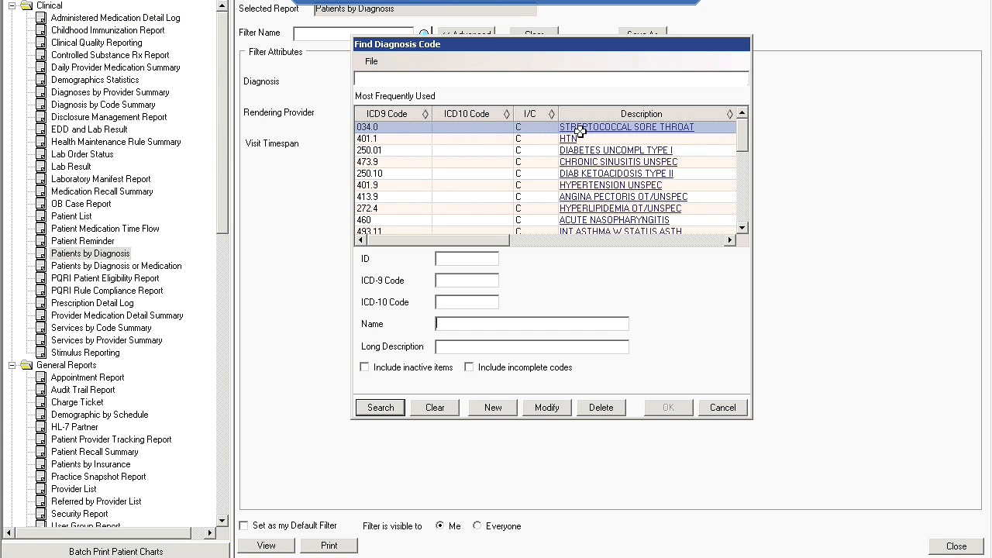
pyautogui.click(576, 127)
pyautogui.click(669, 408)
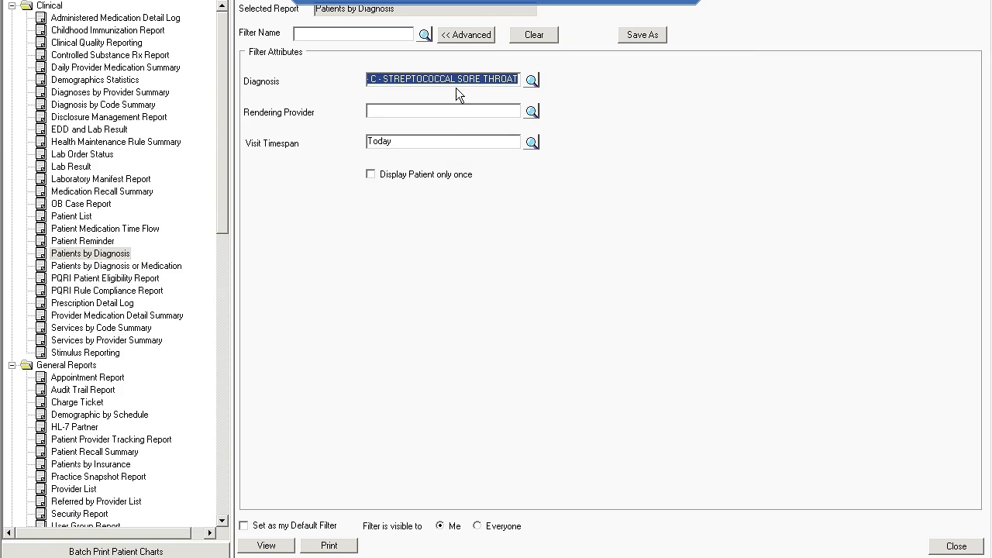
# Set the visit timespan to Current year, run the Patients by Diagnosis report, check its export formats and close it
pyautogui.click(531, 142)
pyautogui.doubleClick(436, 220)
pyautogui.click(292, 544)
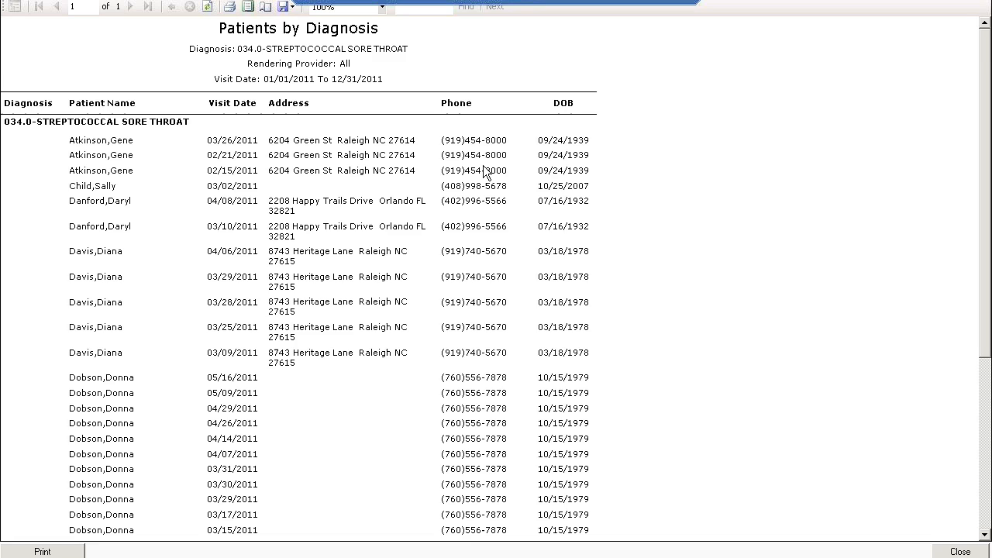
pyautogui.click(283, 6)
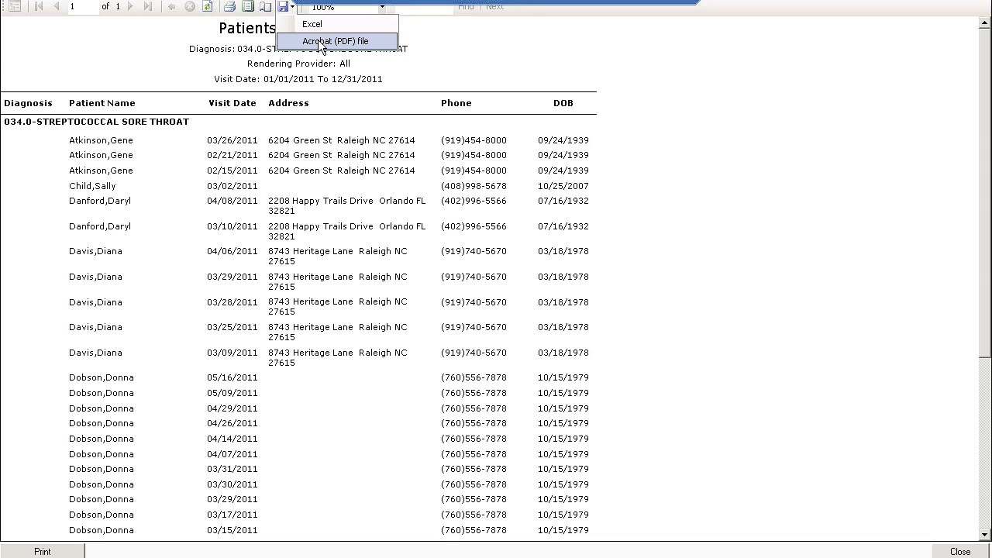
pyautogui.click(959, 551)
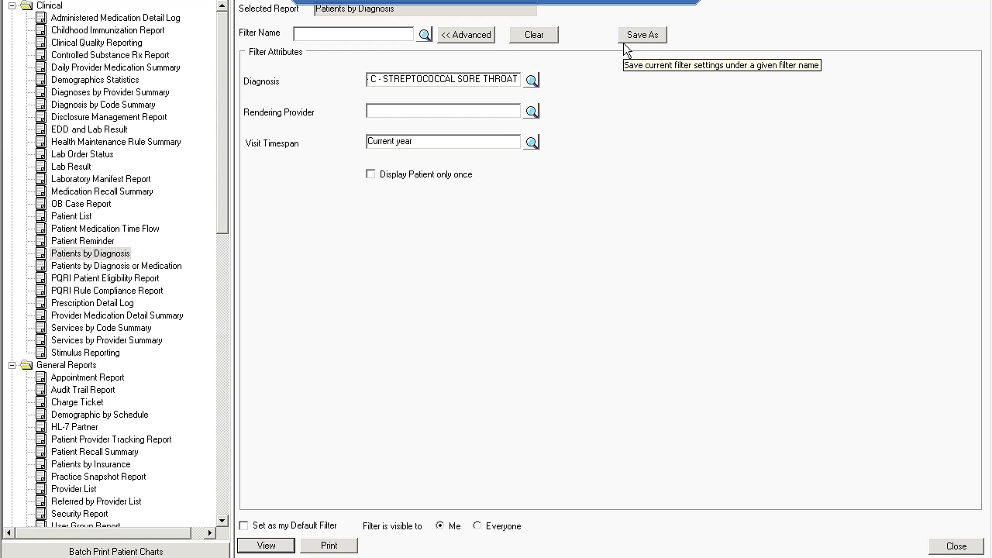
# Draft a saved filter that schedules the report daily for the Administrators group, and discard it
pyautogui.click(624, 42)
pyautogui.click(344, 236)
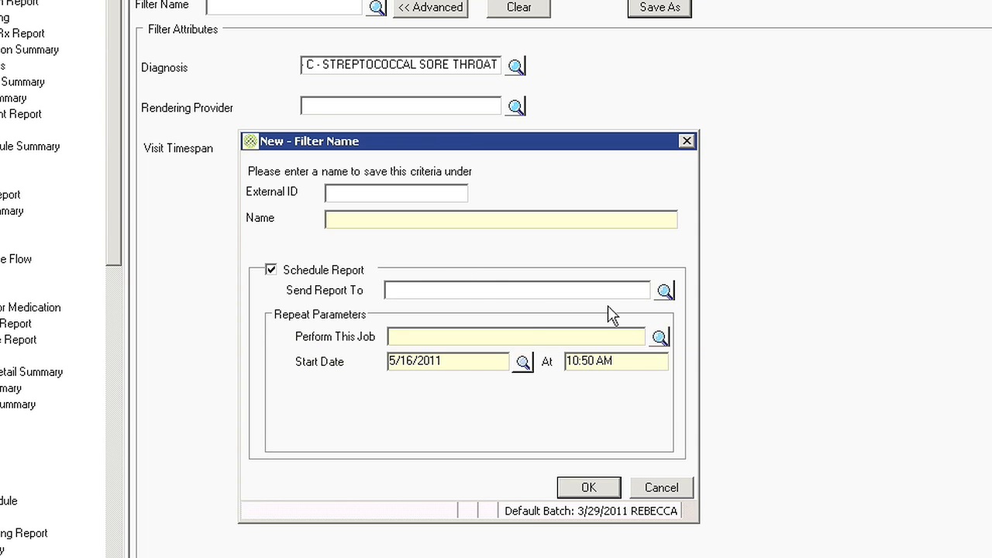
pyautogui.click(665, 291)
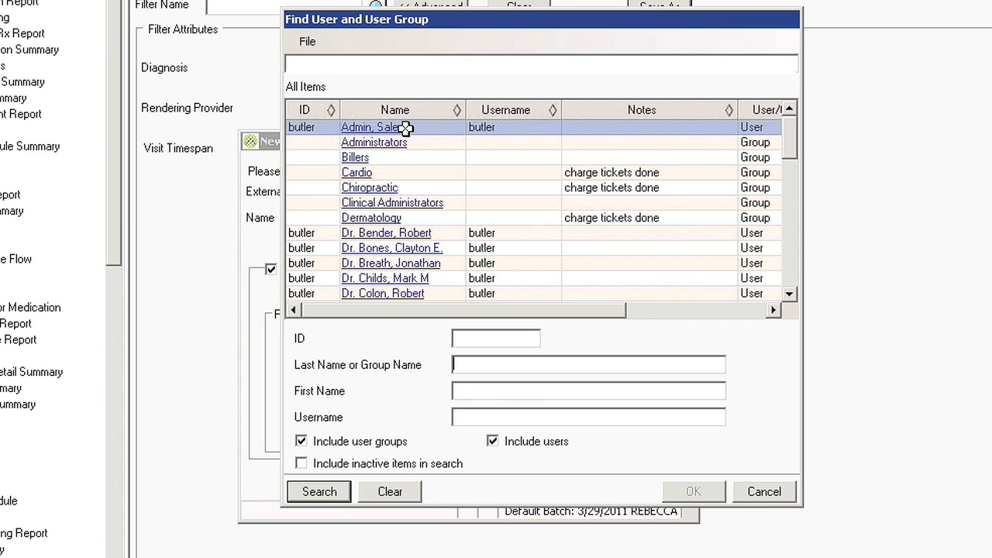
pyautogui.doubleClick(391, 143)
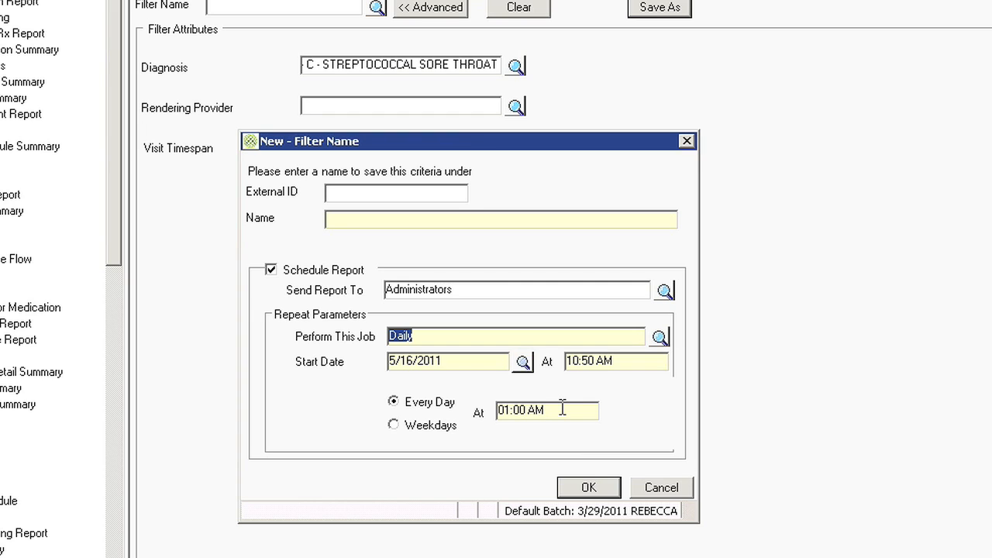
pyautogui.click(685, 493)
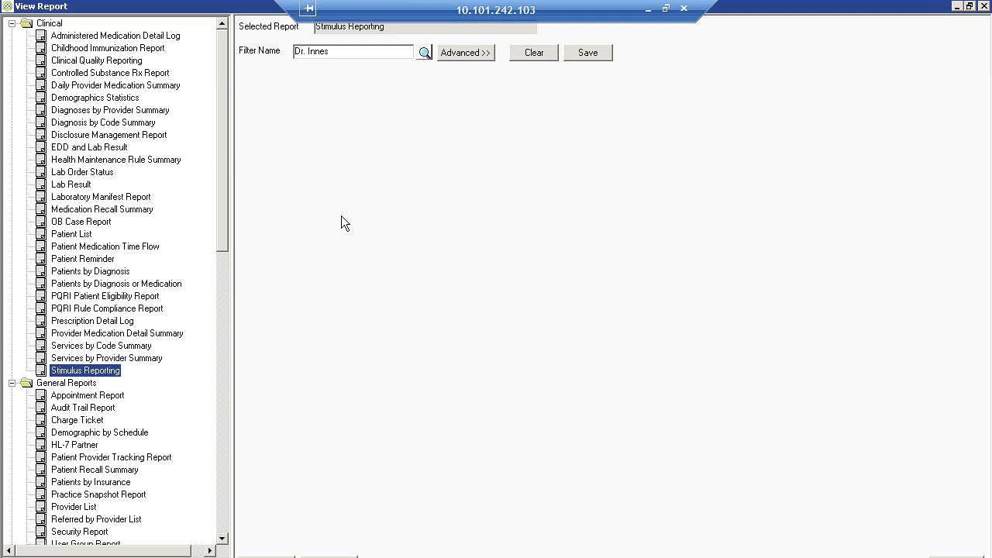
# Run the Stimulus Reporting report with the provider's filter, review its criteria scores and close it
pyautogui.click(265, 556)
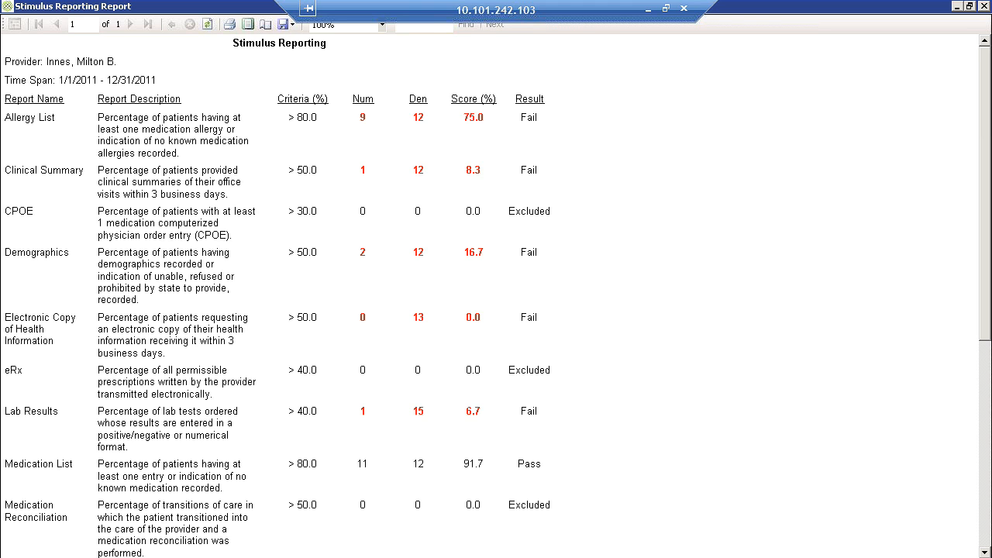
pyautogui.hotkey('alt', 'F4')
# Run Clinical Quality Reporting with core measures NQF 0028 and 0421 added, and examine the blood pressure measure's numerator
pyautogui.click(114, 45)
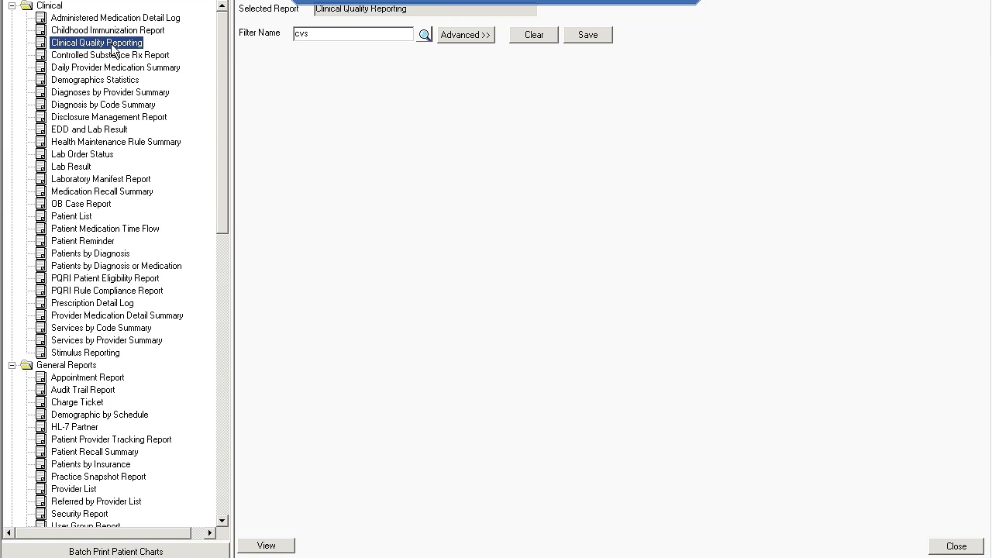
pyautogui.click(465, 35)
pyautogui.click(291, 133)
pyautogui.click(291, 149)
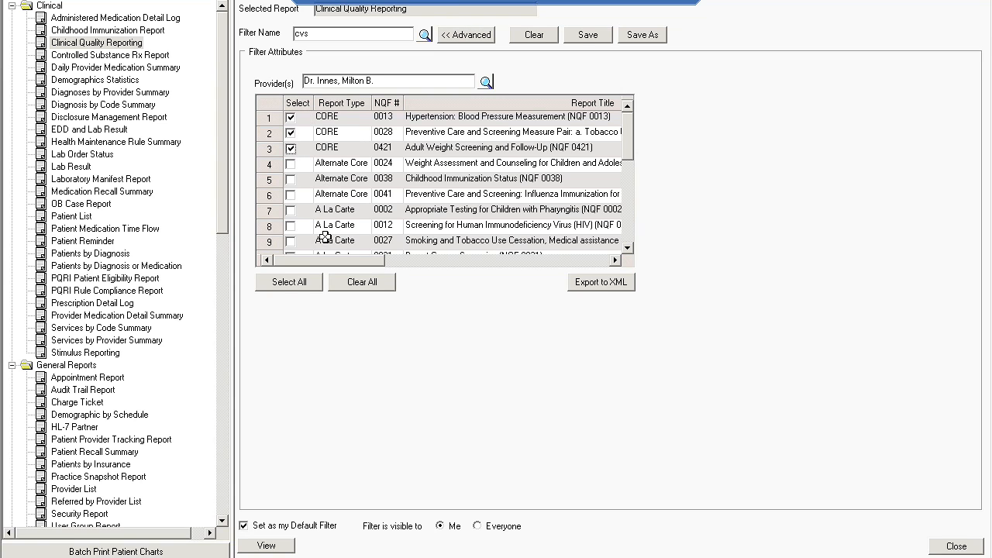
pyautogui.click(265, 546)
pyautogui.click(348, 184)
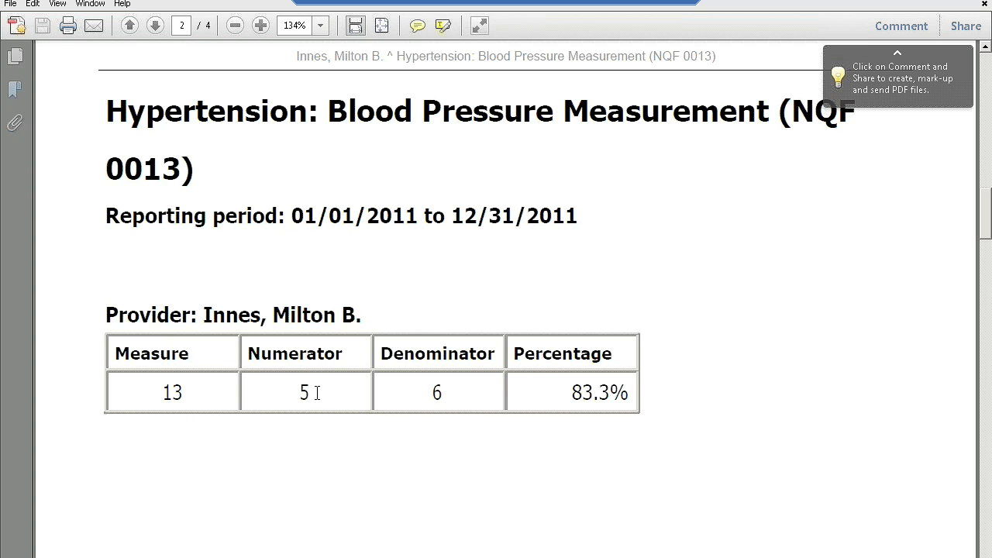
pyautogui.moveTo(286, 392); pyautogui.dragTo(305, 393)
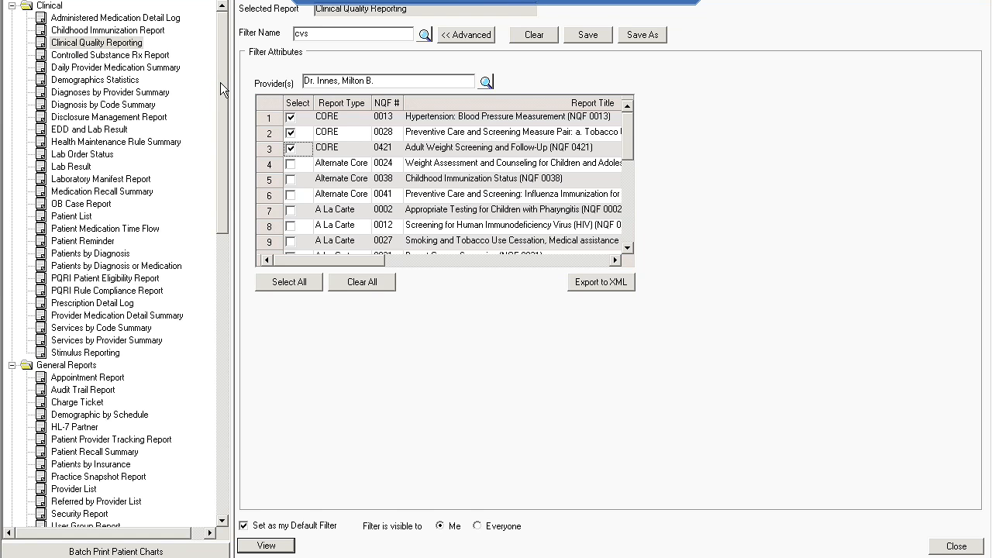
# Run the Financial Summary report for today's postings by billing provider, review it, and close the reports
pyautogui.moveTo(220, 92); pyautogui.dragTo(188, 370)
pyautogui.click(98, 269)
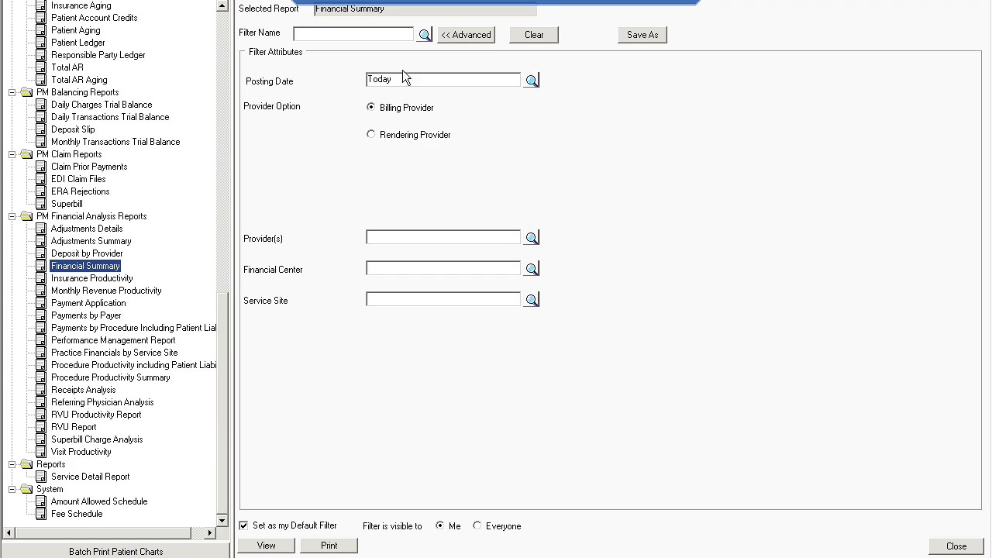
pyautogui.click(267, 546)
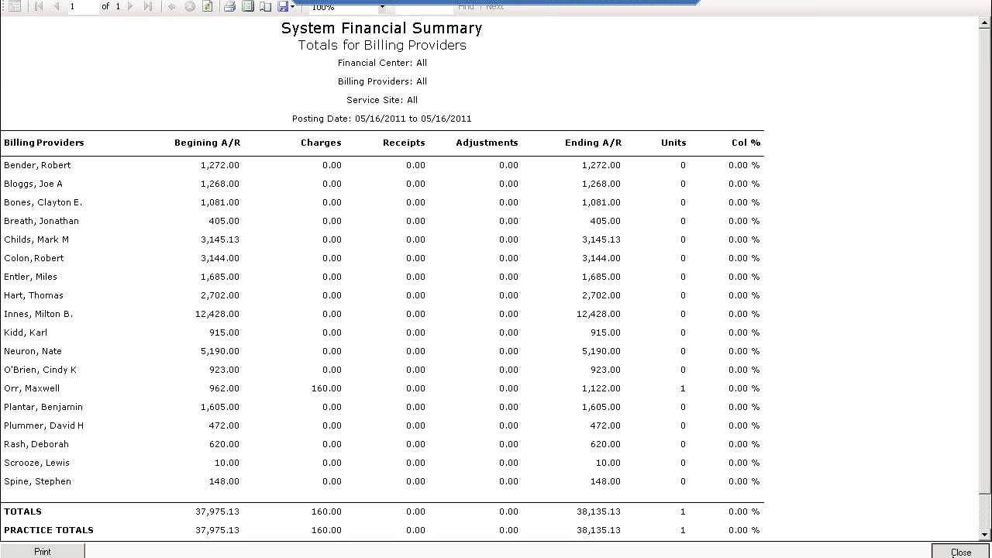
pyautogui.click(954, 548)
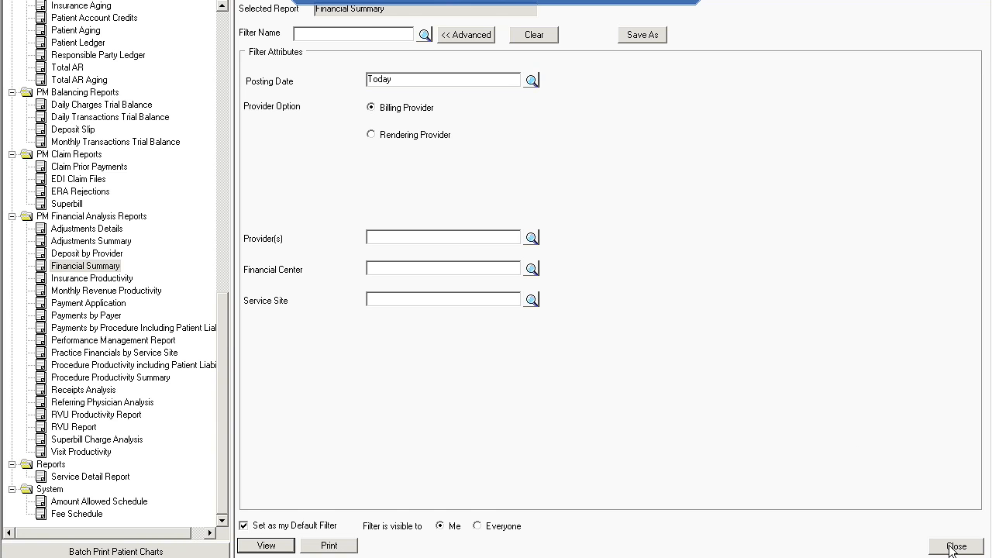
pyautogui.click(953, 547)
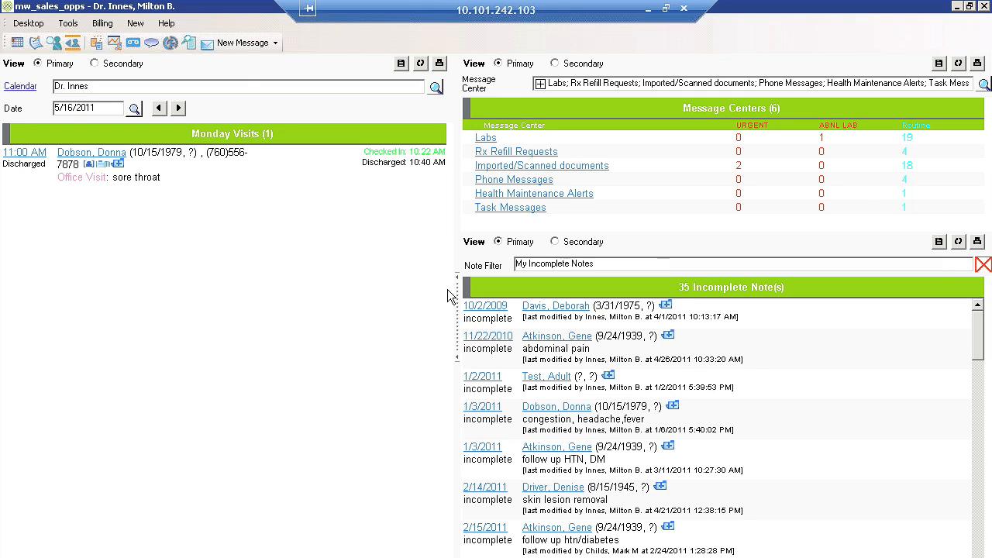